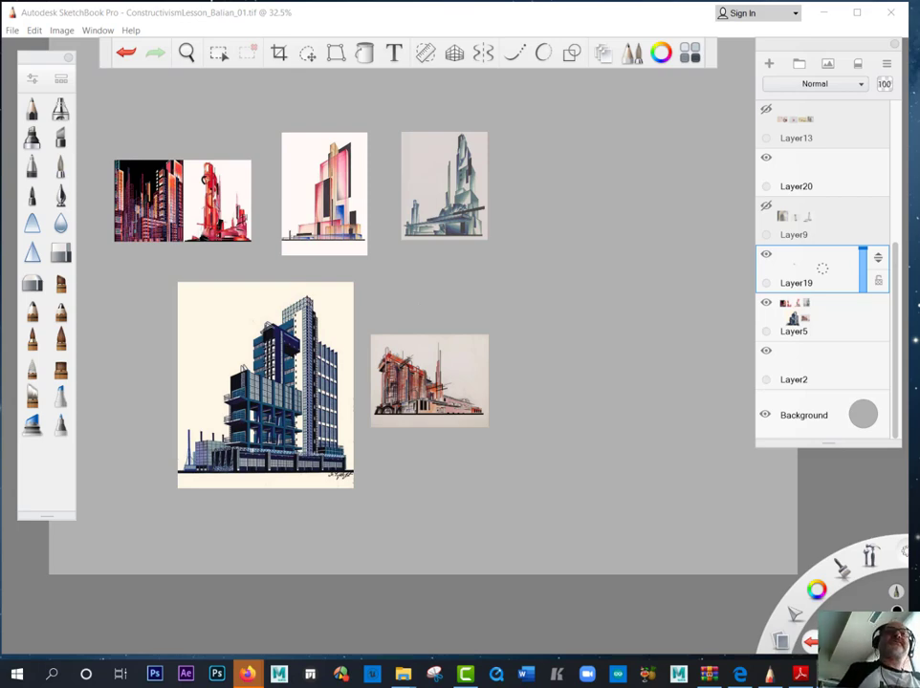
key(space)
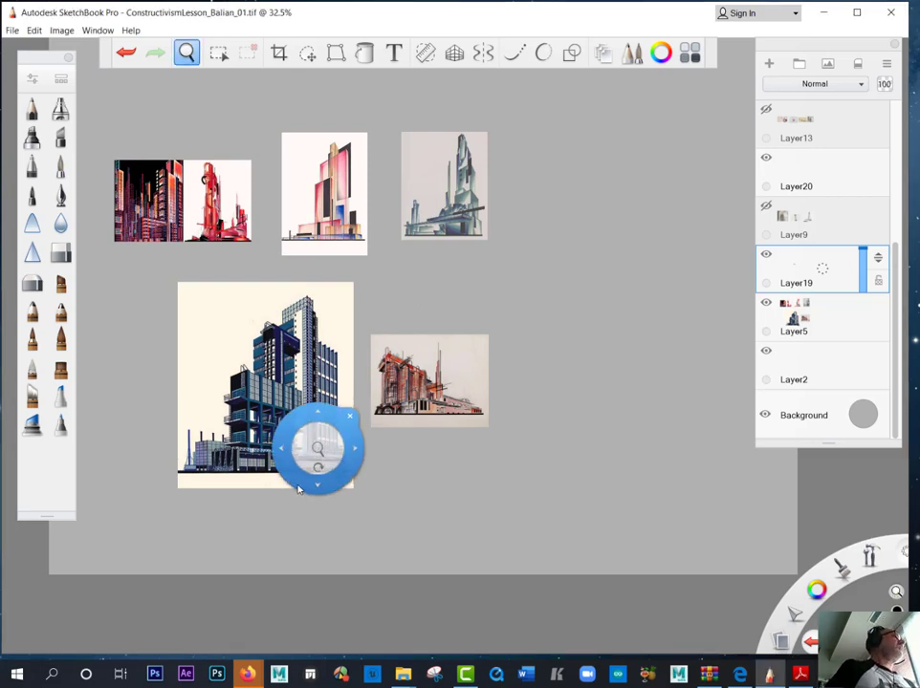
mouse_move(298, 490)
mouse_down()
mouse_move(218, 504)
mouse_move(294, 511)
mouse_move(297, 478)
mouse_up()
drag(316, 438, 384, 517)
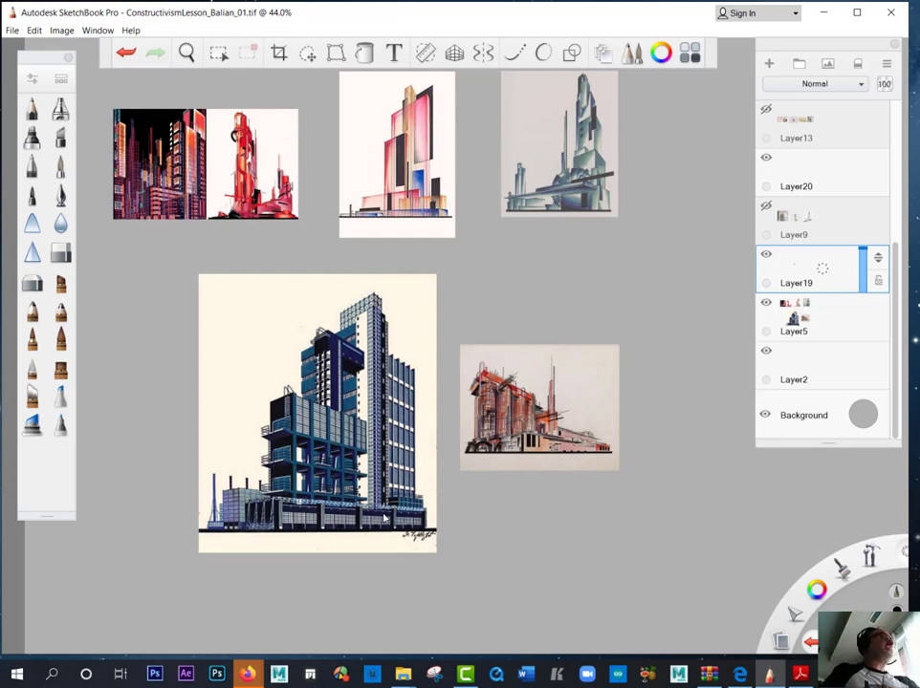
key(space)
drag(229, 332, 162, 485)
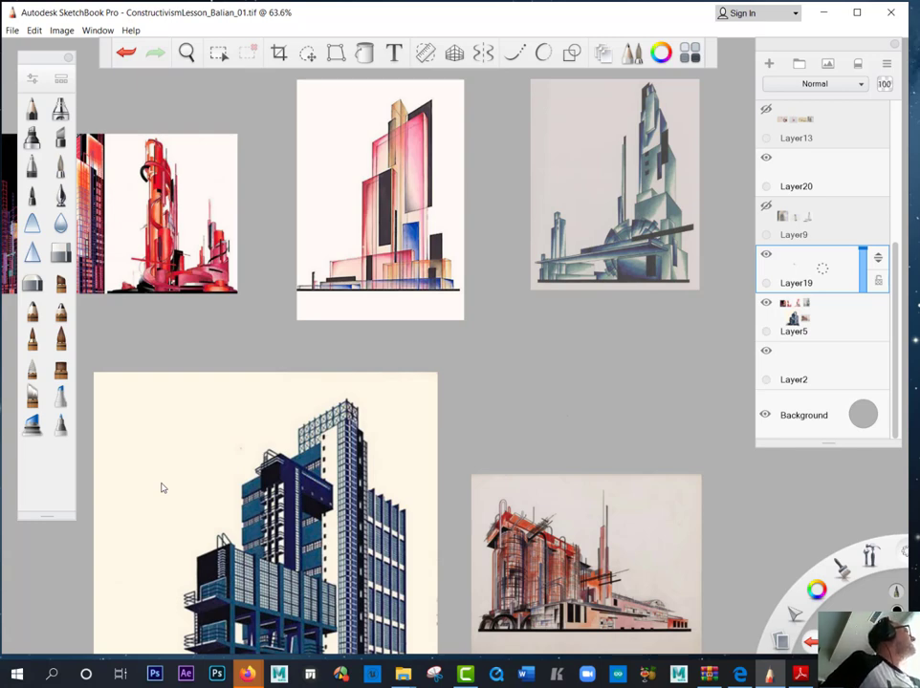
click(31, 313)
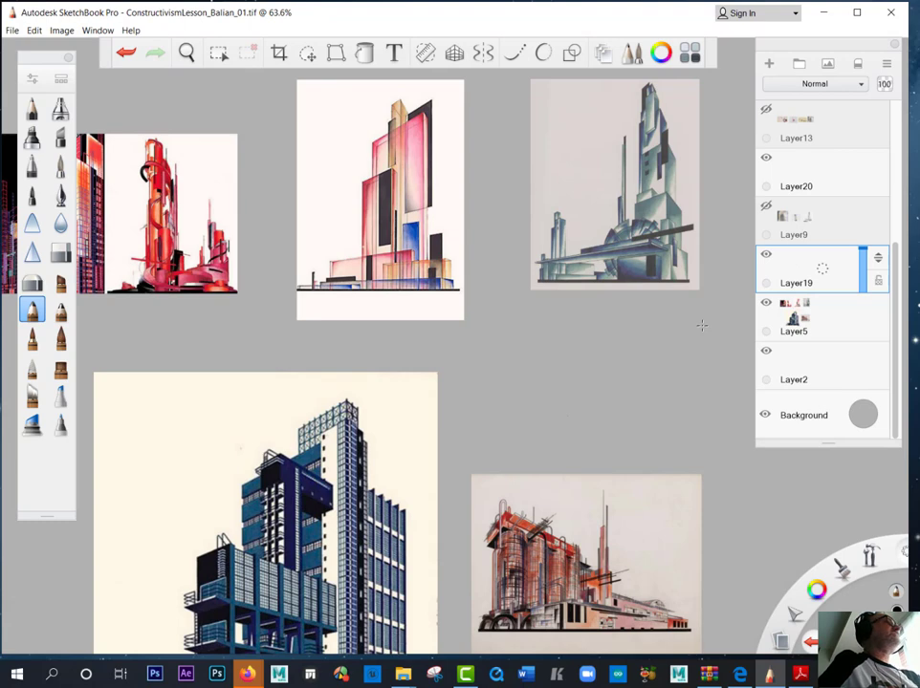
drag(621, 381, 538, 392)
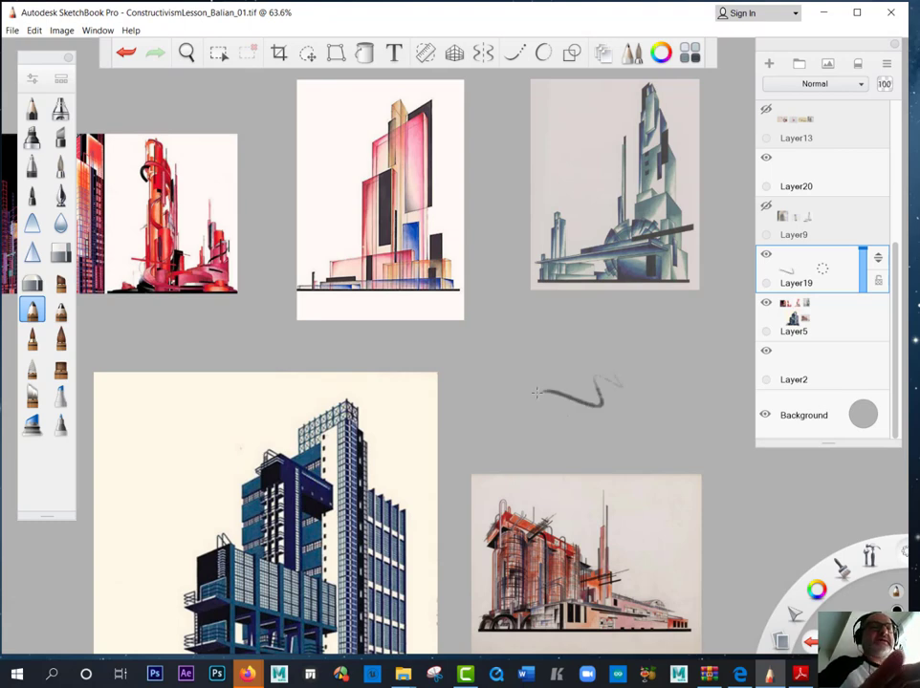
key(ctrl+z)
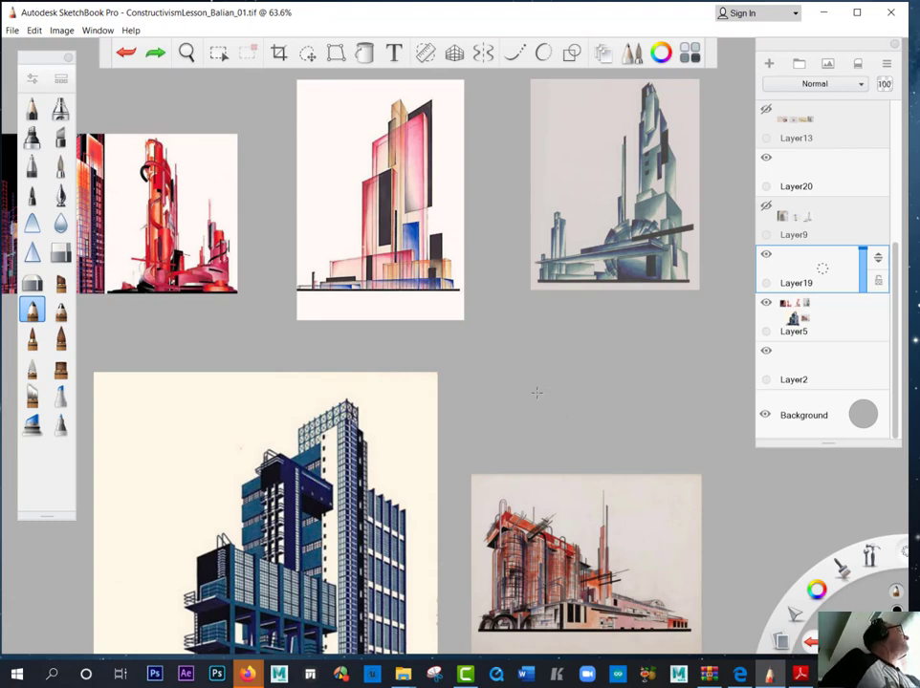
Step: Choose the pen brush with the orange swatch and draw a small upward arrow beneath the teal tower reference
click(30, 167)
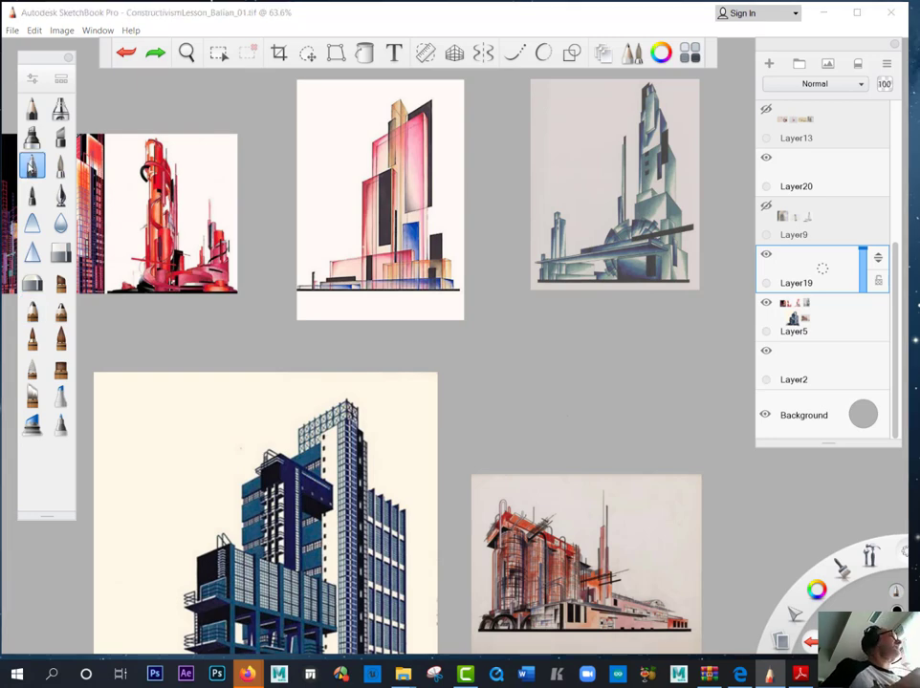
click(661, 53)
click(733, 324)
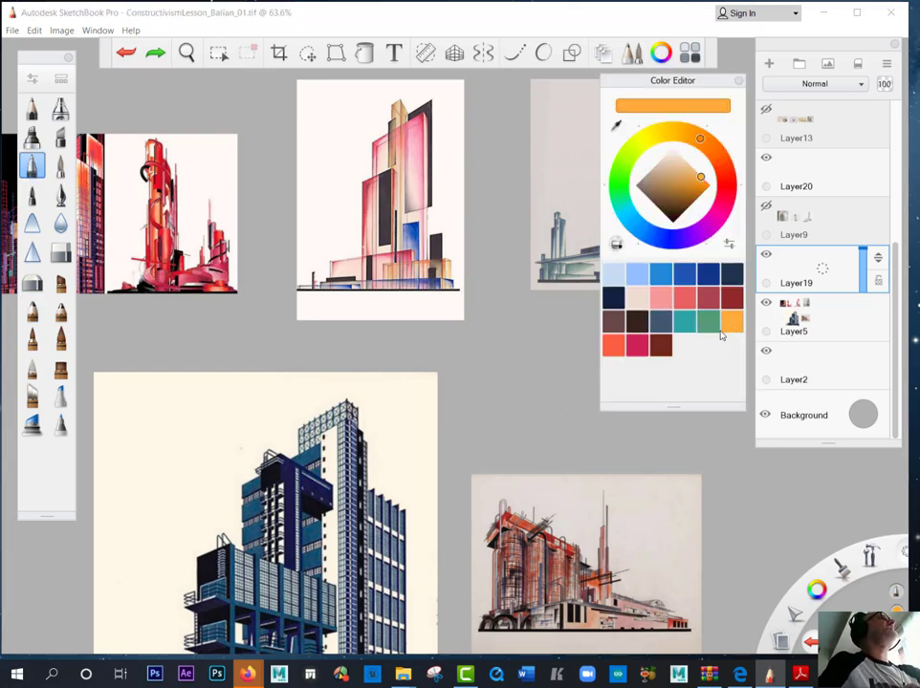
click(738, 81)
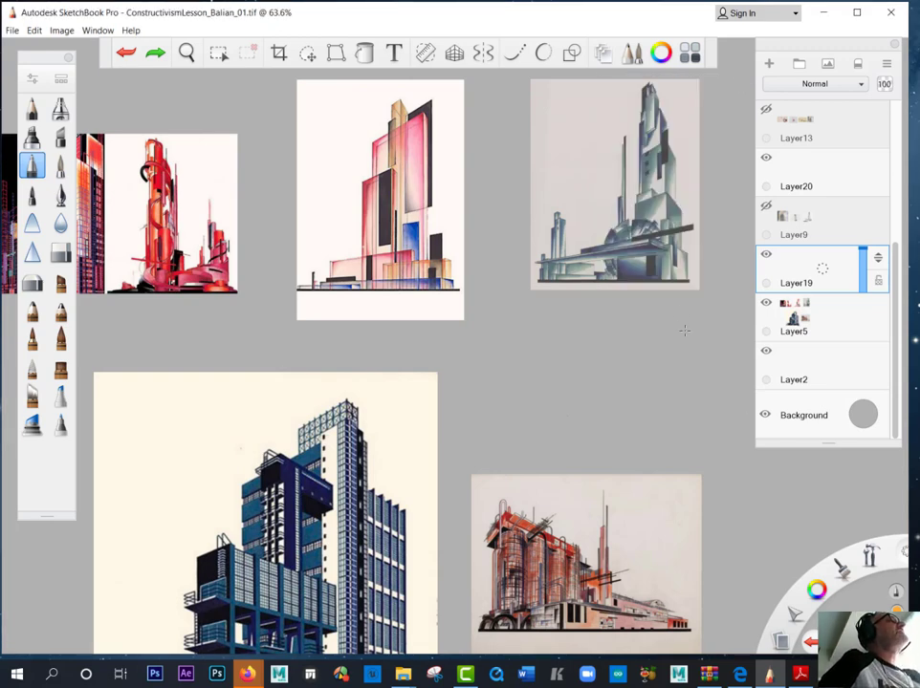
drag(681, 312, 680, 310)
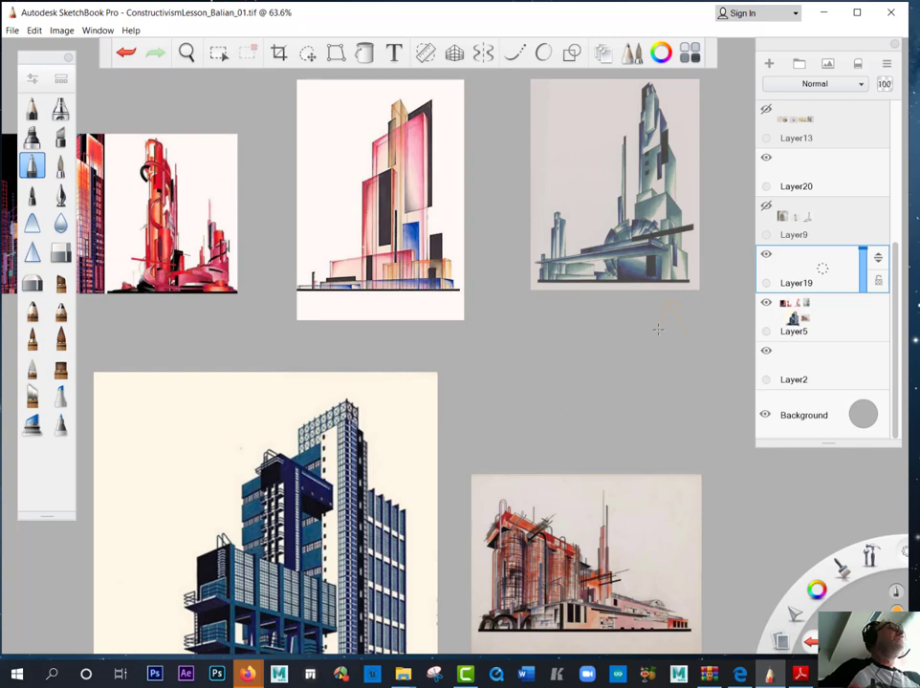
Step: Enlarge the brush and sketch a stack of overlapping upright rectangles beside the teal tower reference
key(])
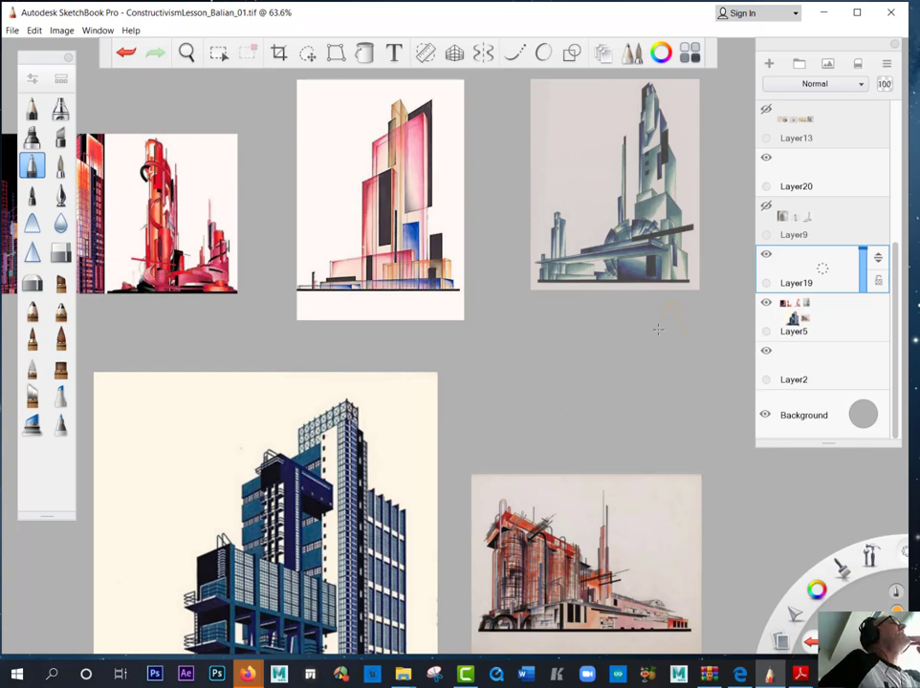
key(space)
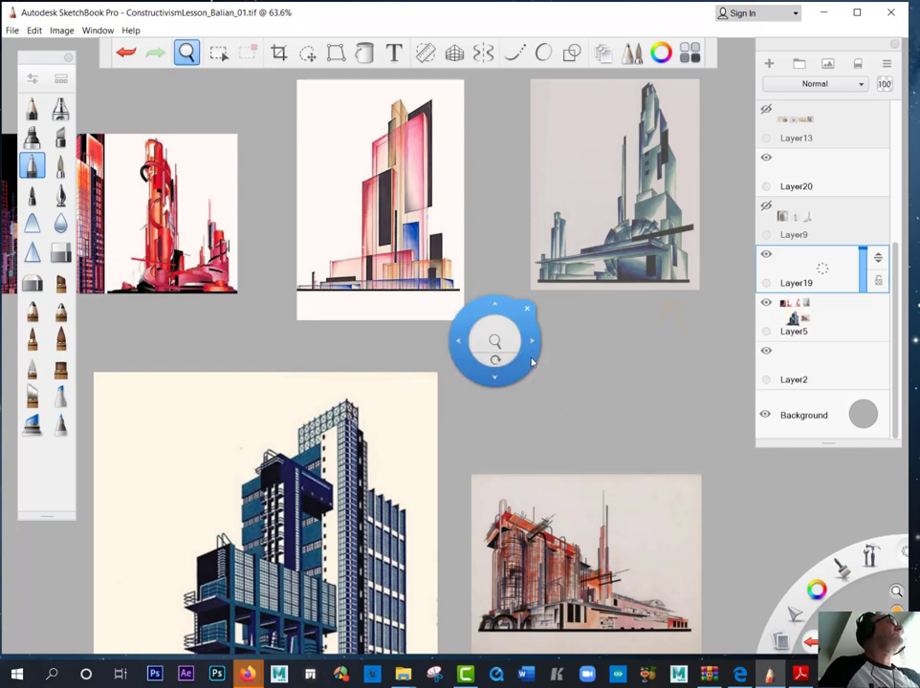
drag(528, 364, 145, 564)
drag(365, 419, 356, 475)
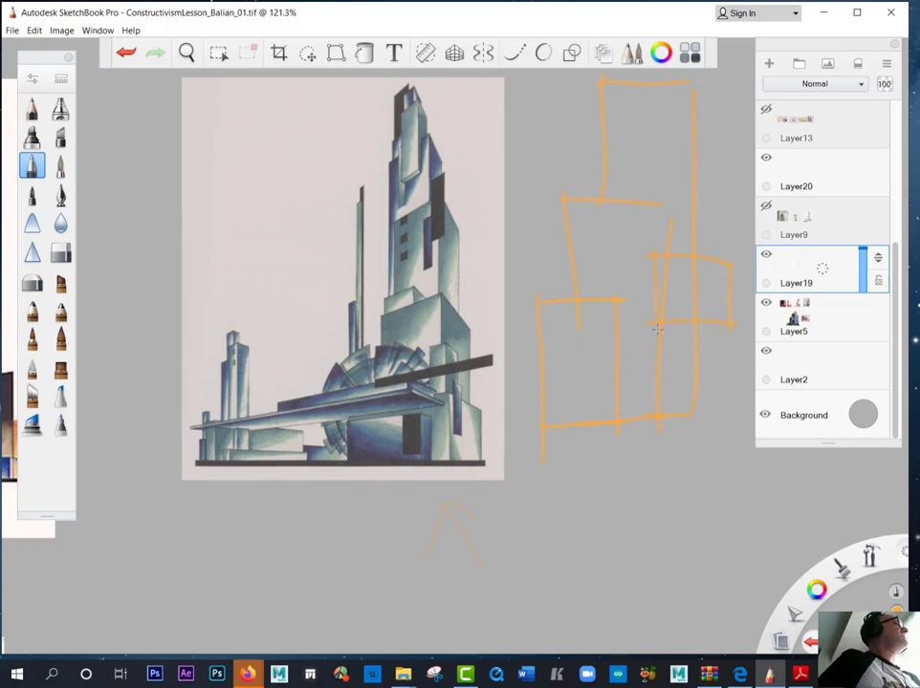
Step: Draw orange arrows marking the thin spire area and the small secondary tower in the teal reference
mouse_move(380, 270)
mouse_down()
mouse_move(340, 244)
mouse_move(343, 260)
mouse_up()
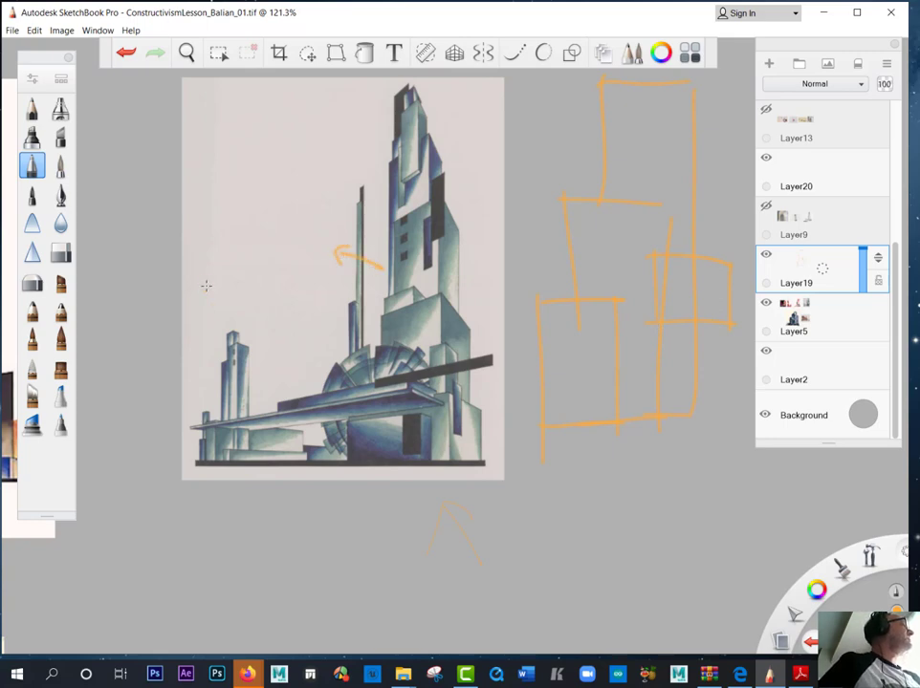
drag(205, 279, 202, 328)
drag(228, 307, 223, 331)
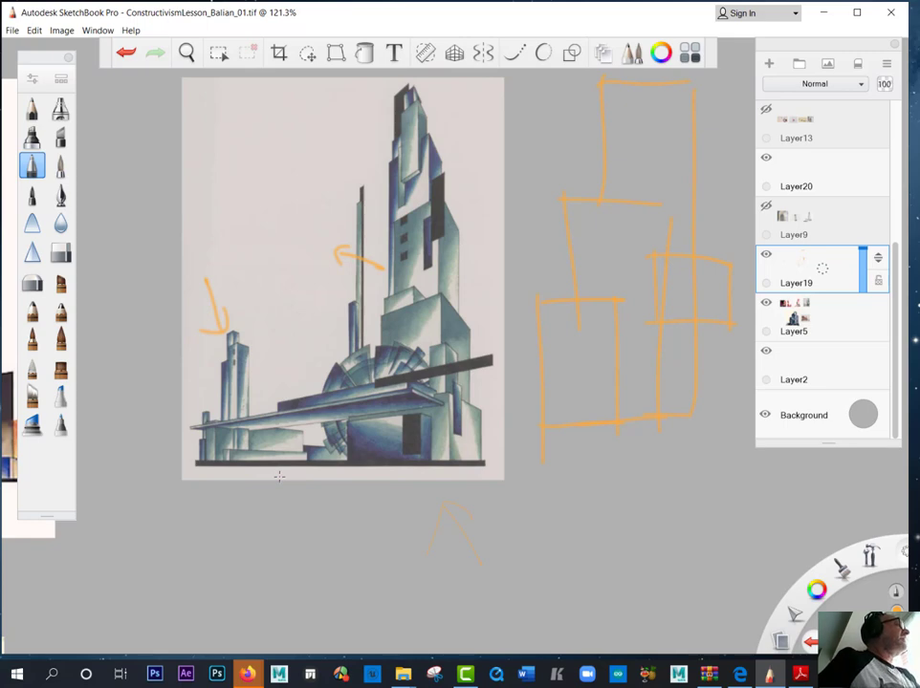
Step: Trace the long diagonal beam crossing the base of the teal tower with orange strokes
mouse_move(153, 429)
mouse_down()
mouse_move(492, 362)
mouse_move(161, 437)
mouse_up()
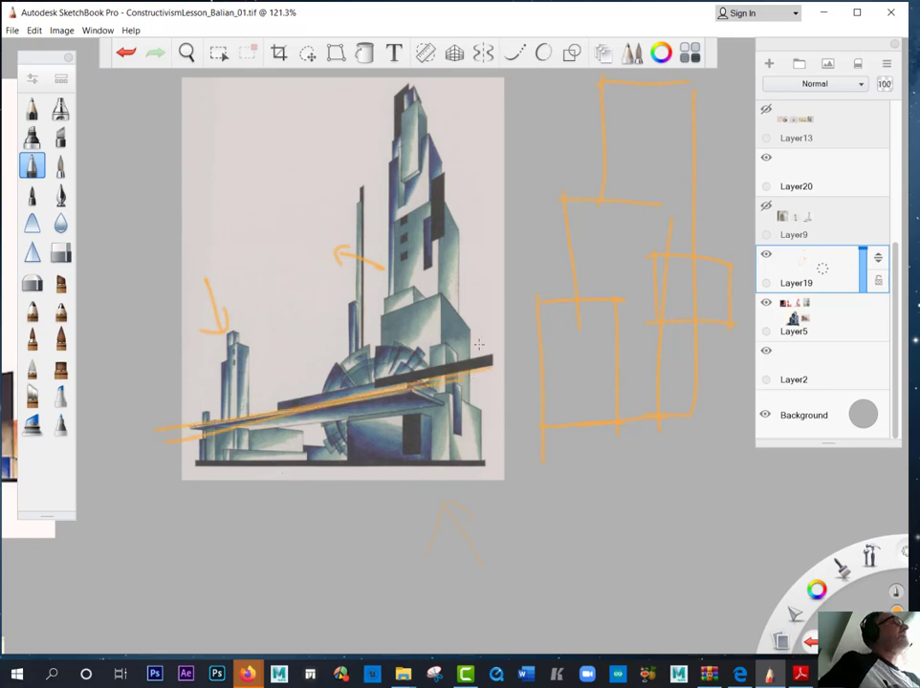
drag(484, 365, 463, 418)
mouse_move(483, 366)
mouse_down()
mouse_move(467, 402)
mouse_move(184, 422)
mouse_move(442, 390)
mouse_move(361, 388)
mouse_move(221, 421)
mouse_up()
Step: Label the arrow near the spire A and the arrow at the small tower B
click(307, 268)
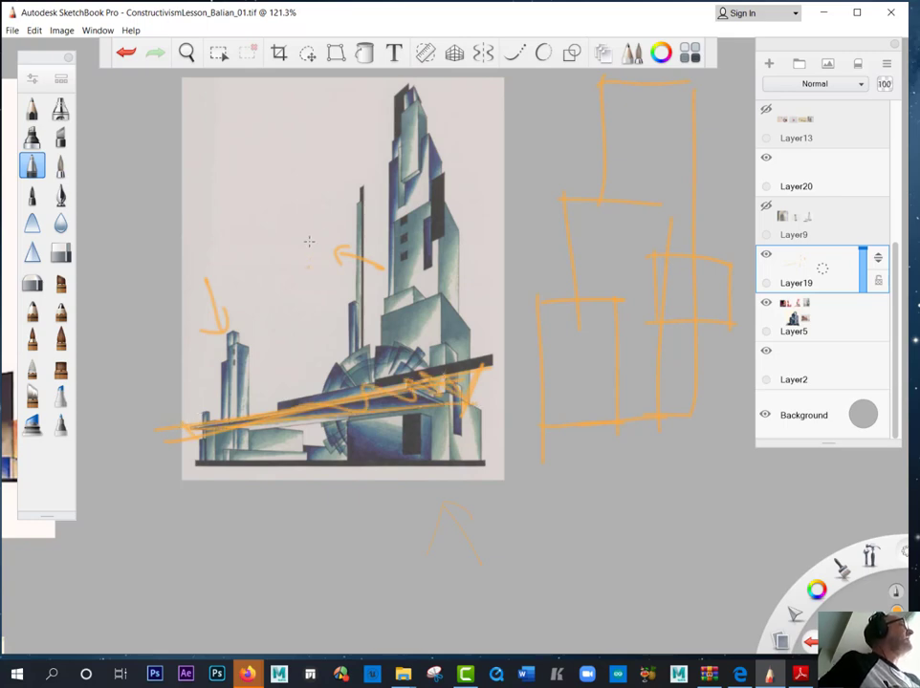
mouse_move(304, 241)
mouse_down()
mouse_move(313, 216)
mouse_move(323, 239)
mouse_up()
drag(306, 232, 323, 230)
mouse_move(236, 250)
mouse_down()
mouse_move(236, 280)
mouse_move(245, 281)
mouse_up()
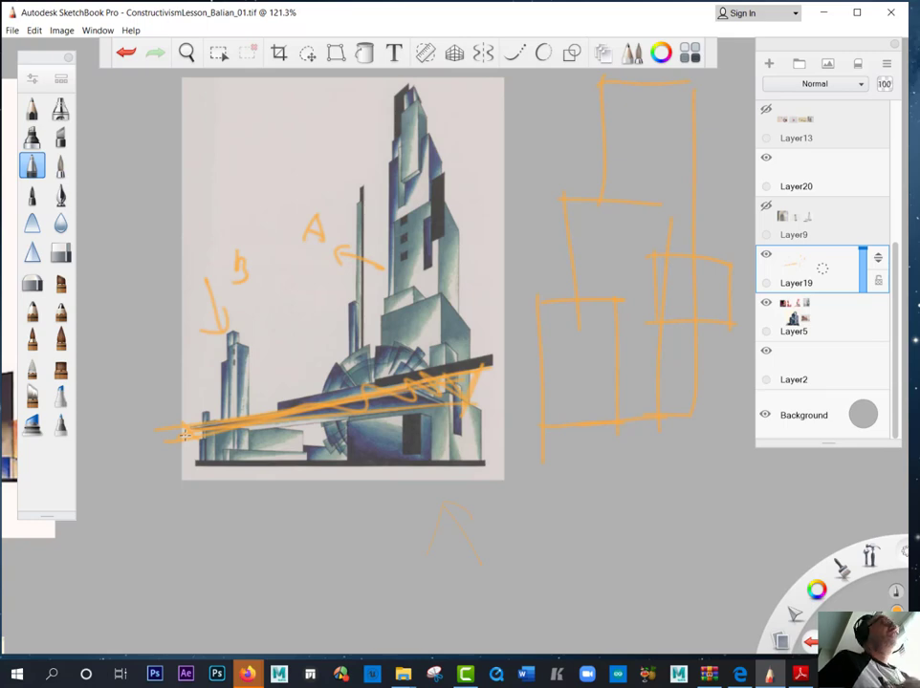
Step: Add a narrow upright bar at the top of the block sketch, and sketch a segmented wheel beside it with an arrow marking the original
key(space)
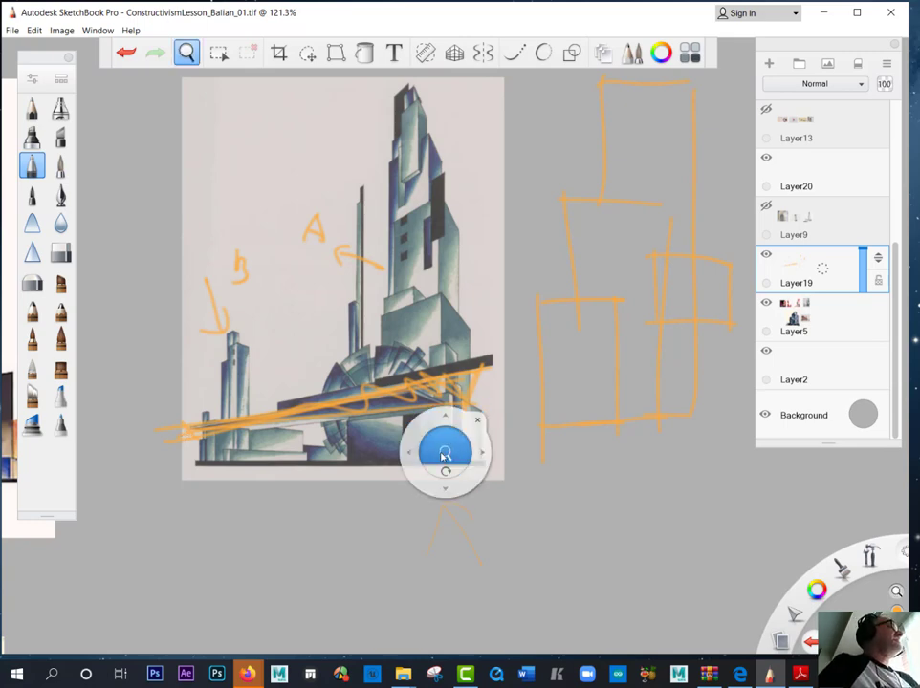
drag(444, 455, 304, 514)
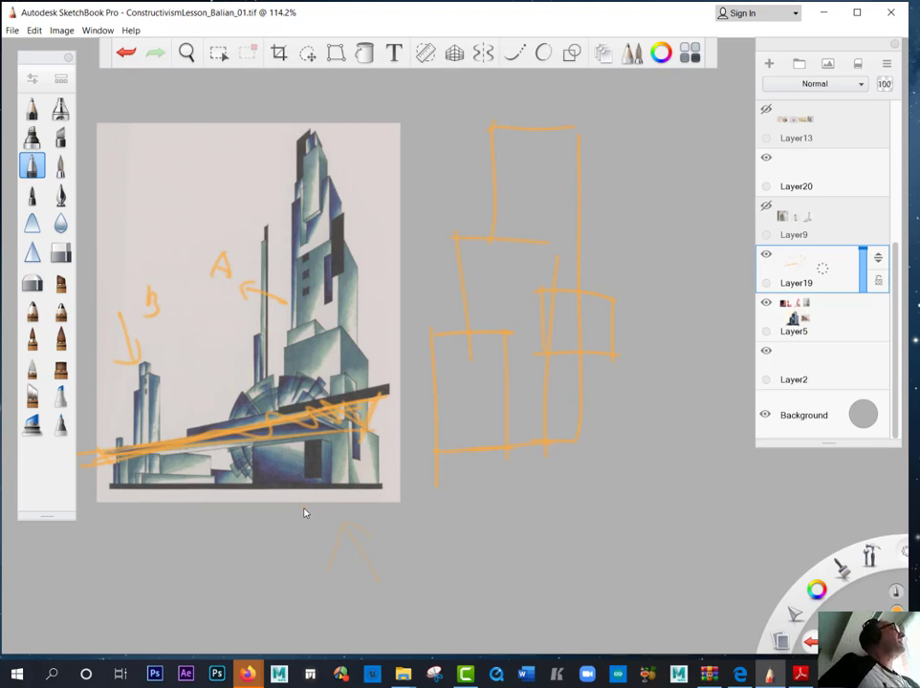
drag(538, 108, 537, 191)
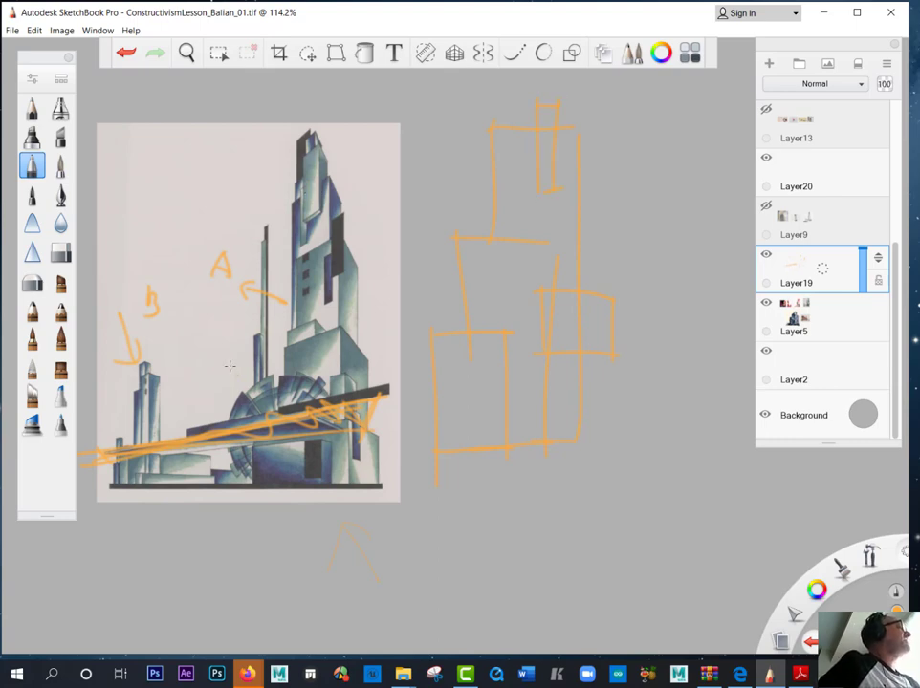
mouse_move(212, 361)
mouse_down()
mouse_move(230, 375)
mouse_move(220, 383)
mouse_up()
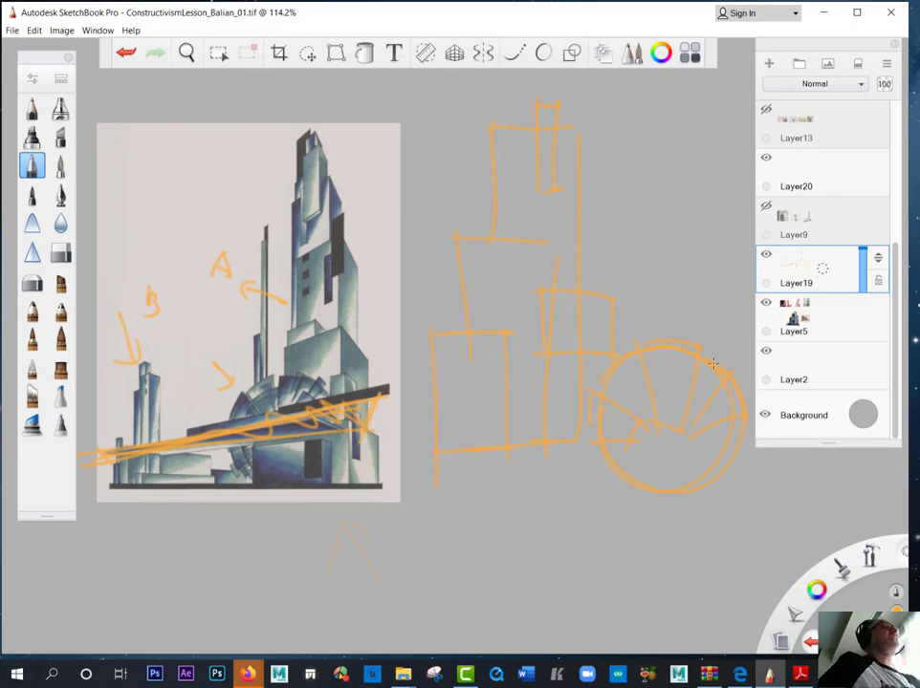
drag(668, 374, 711, 416)
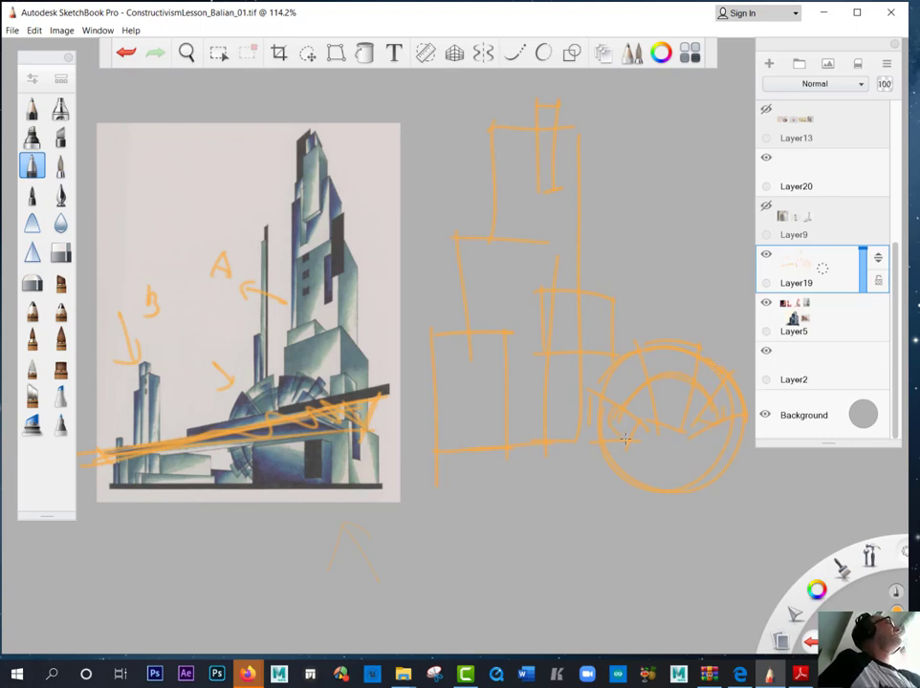
Step: Lasso the wheel sketch, shrink it and reposition it beside the upper part of the block sketch
click(307, 53)
click(408, 84)
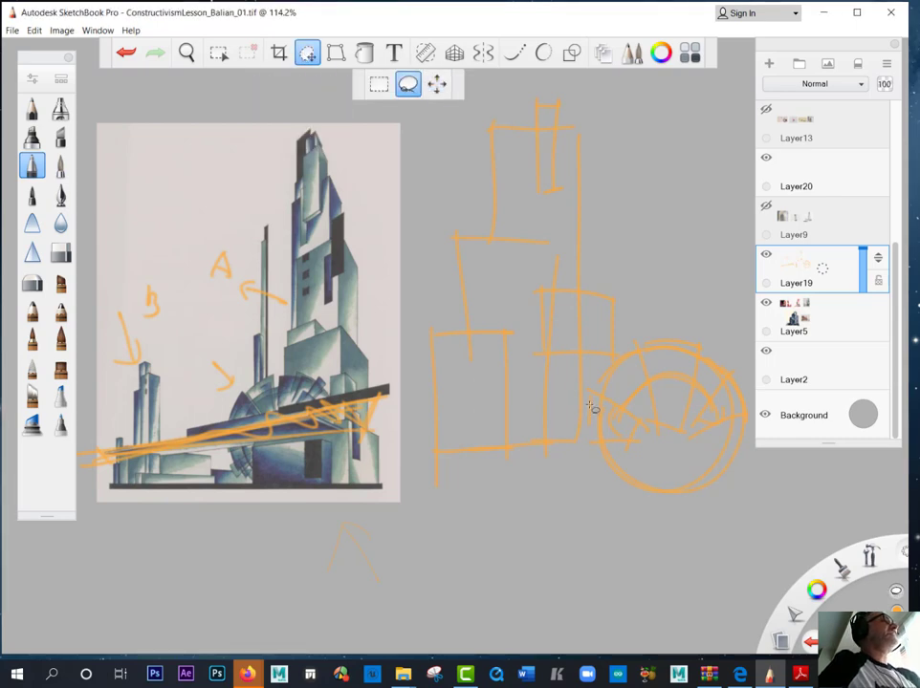
mouse_move(592, 406)
mouse_down()
mouse_move(770, 472)
mouse_move(591, 407)
mouse_up()
mouse_move(587, 416)
mouse_down()
mouse_move(574, 488)
mouse_move(586, 488)
mouse_move(492, 481)
mouse_up()
mouse_move(488, 524)
mouse_down()
mouse_move(477, 312)
mouse_move(465, 307)
mouse_up()
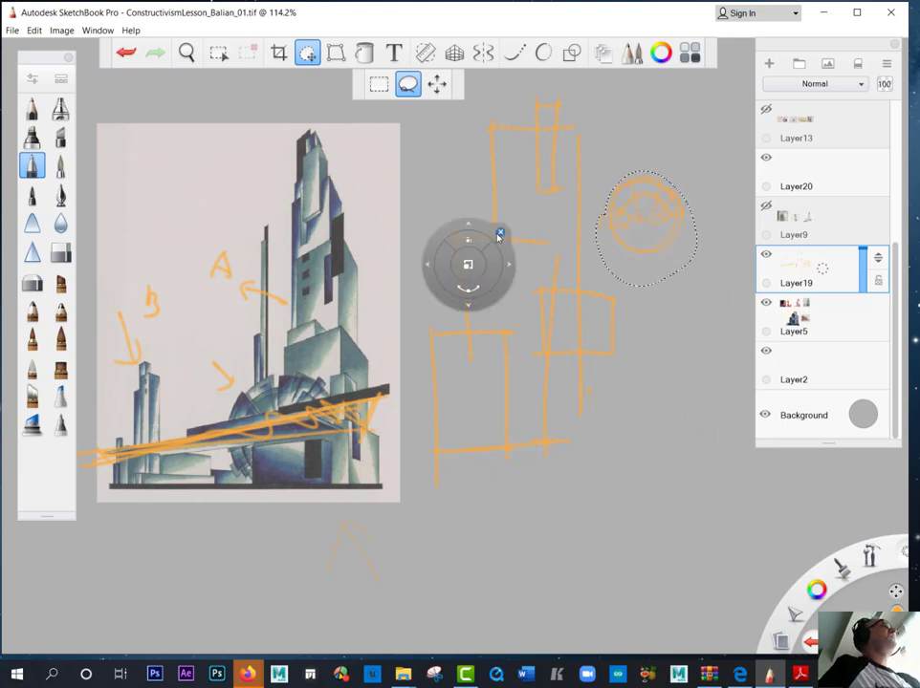
click(499, 235)
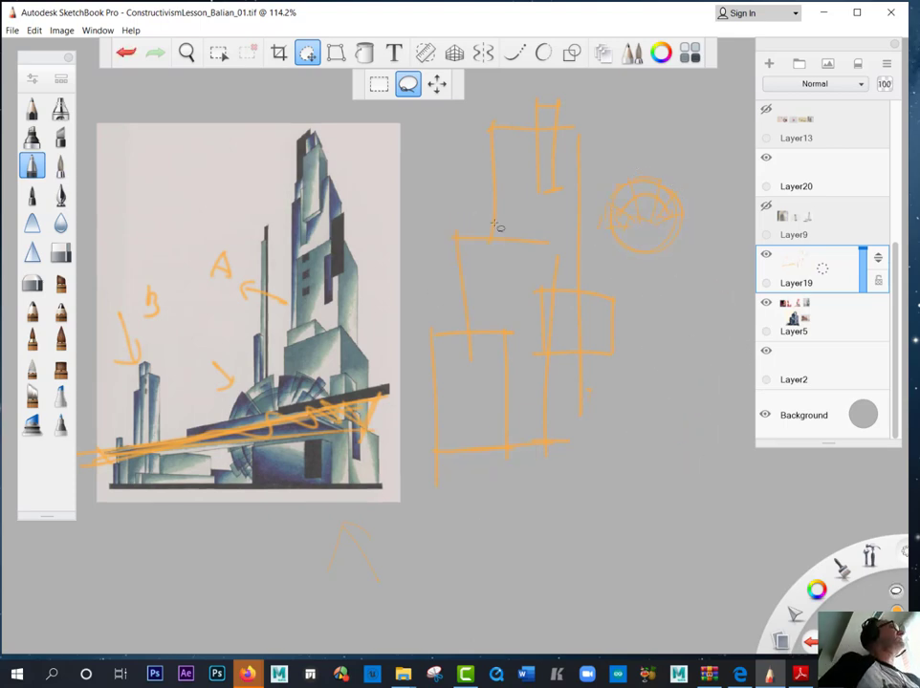
click(307, 53)
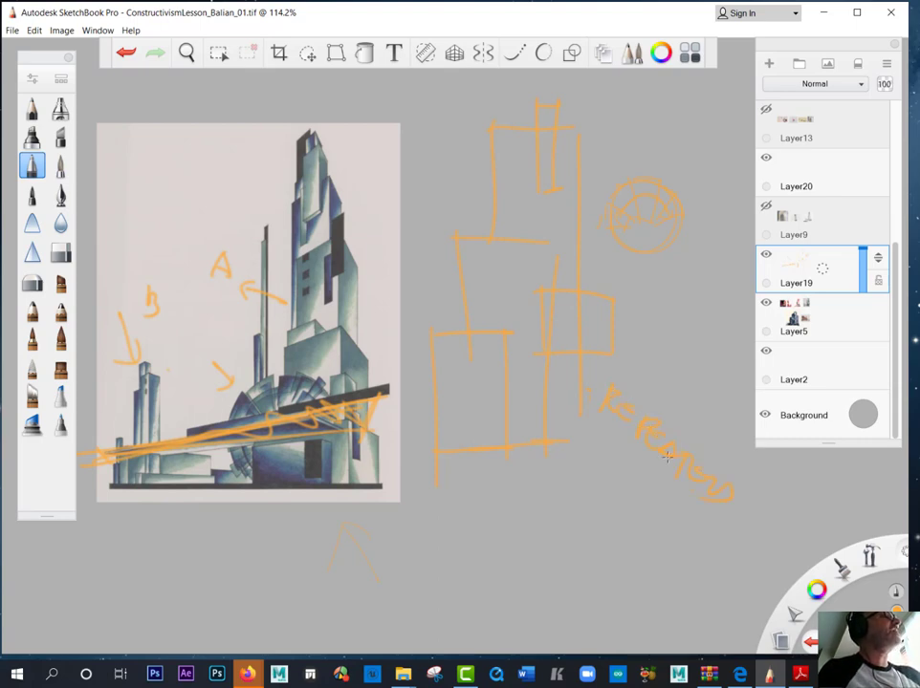
Step: Draw two long orange arrows across the low horizontal blocks at the base of the pink tower reference
key(space)
drag(260, 427, 202, 427)
drag(182, 471, 599, 421)
drag(526, 442, 589, 578)
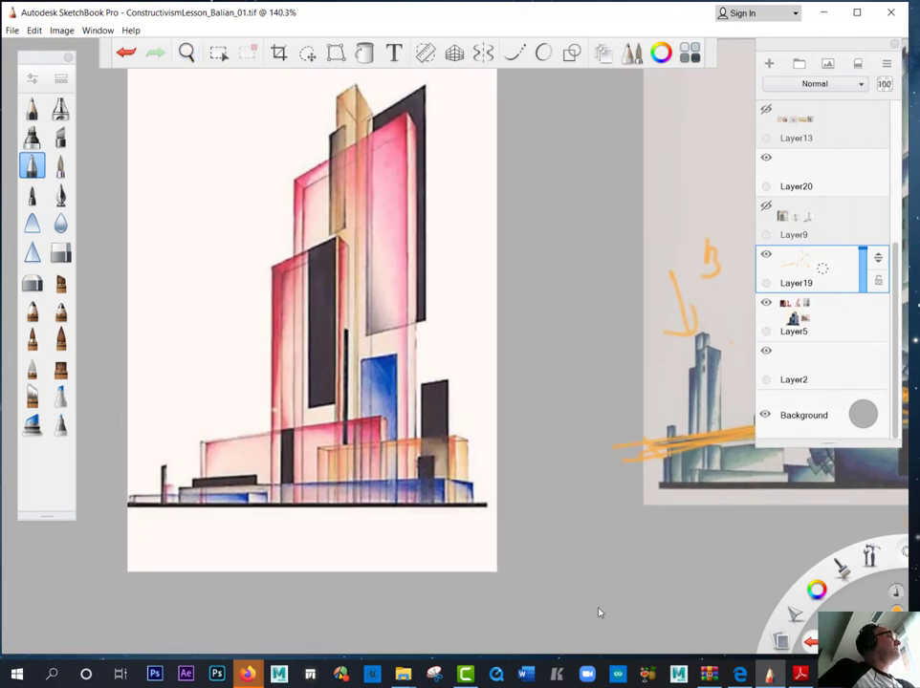
mouse_move(478, 439)
mouse_down()
mouse_move(420, 455)
mouse_move(172, 471)
mouse_up()
mouse_move(493, 496)
mouse_down()
mouse_move(162, 507)
mouse_move(235, 513)
mouse_up()
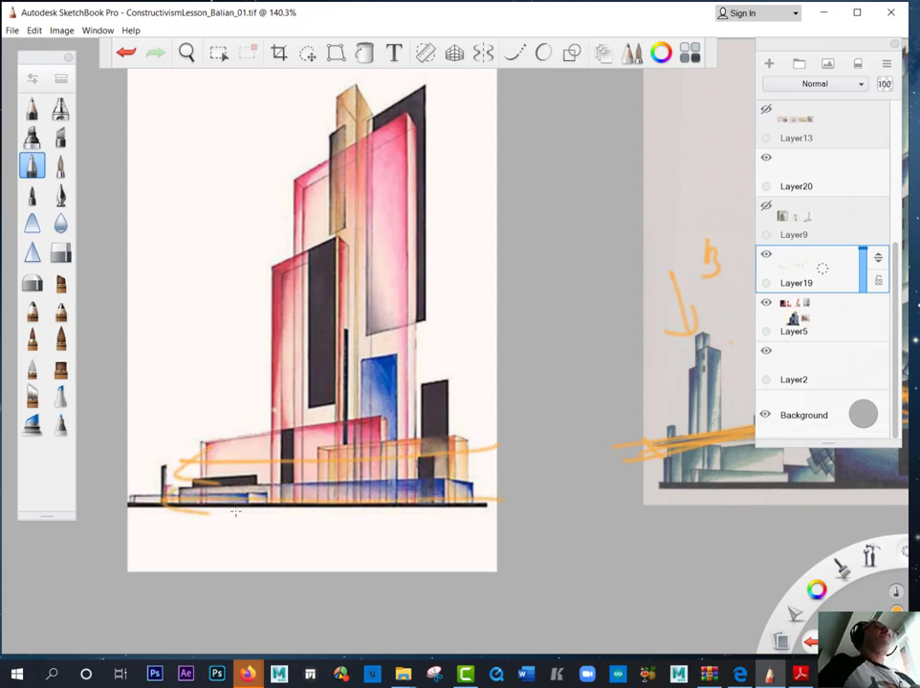
Step: Switch the brush to a dark green and outline the low horizontal blocks at the pink tower's base
click(661, 53)
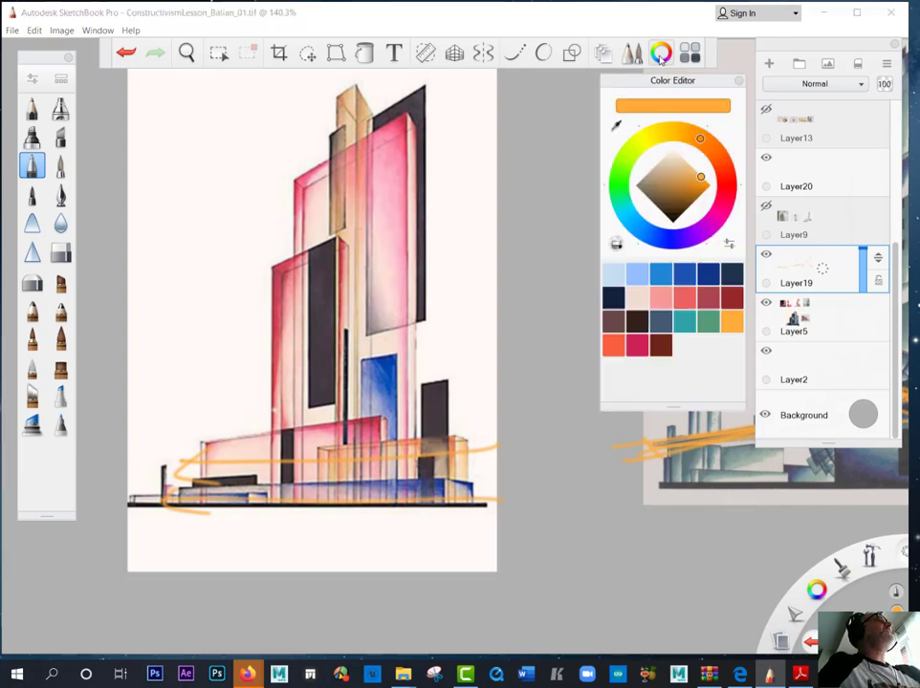
click(707, 322)
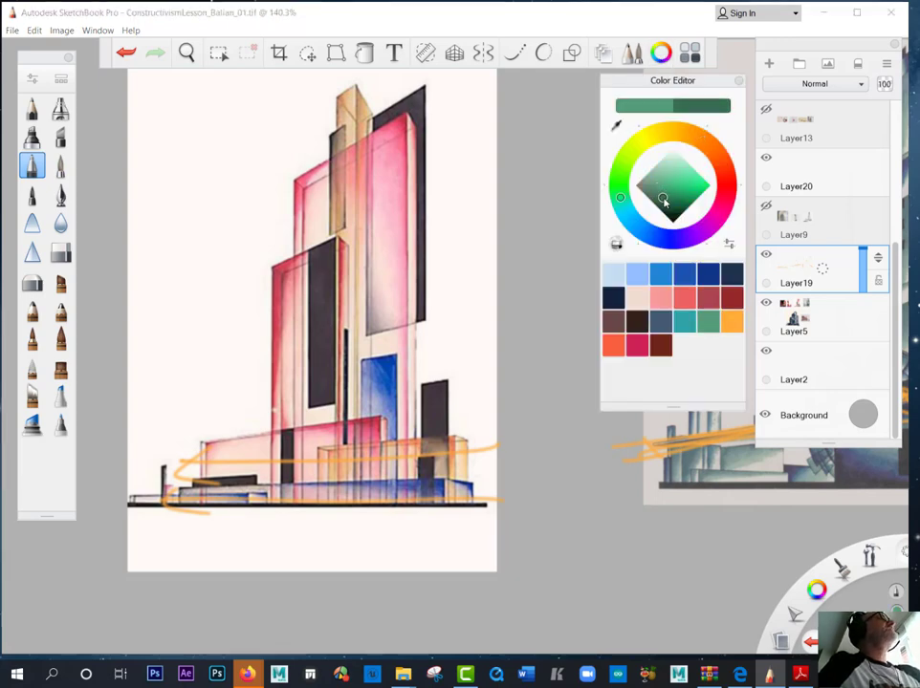
click(663, 194)
mouse_move(540, 438)
mouse_down()
mouse_move(373, 445)
mouse_move(177, 475)
mouse_move(536, 440)
mouse_up()
drag(371, 421, 370, 483)
drag(389, 414, 195, 444)
drag(198, 442, 197, 482)
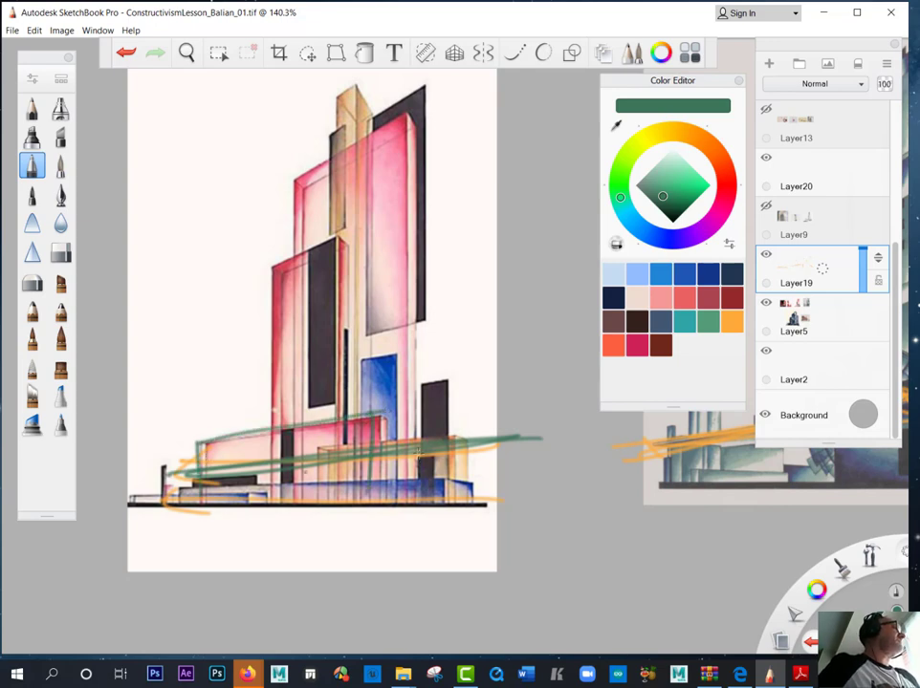
drag(554, 439, 145, 475)
mouse_move(435, 488)
mouse_down()
mouse_move(439, 473)
mouse_move(177, 482)
mouse_move(284, 509)
mouse_move(466, 511)
mouse_up()
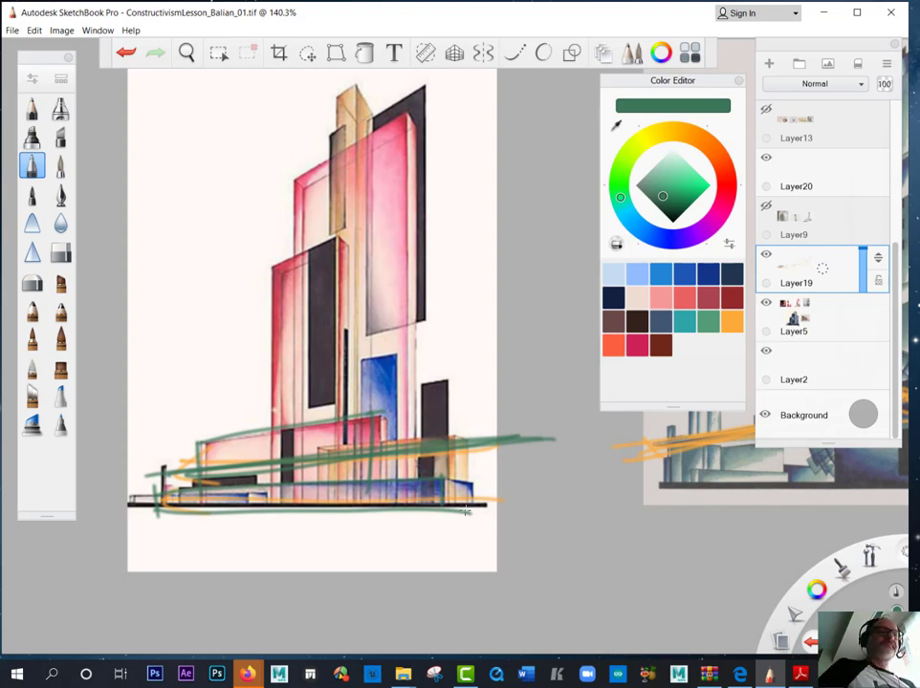
Step: Sketch a cluster of overlapping vertical rectangles in green between the pink and teal tower references
key(space)
mouse_move(311, 453)
mouse_down()
mouse_move(218, 482)
mouse_move(217, 490)
mouse_up()
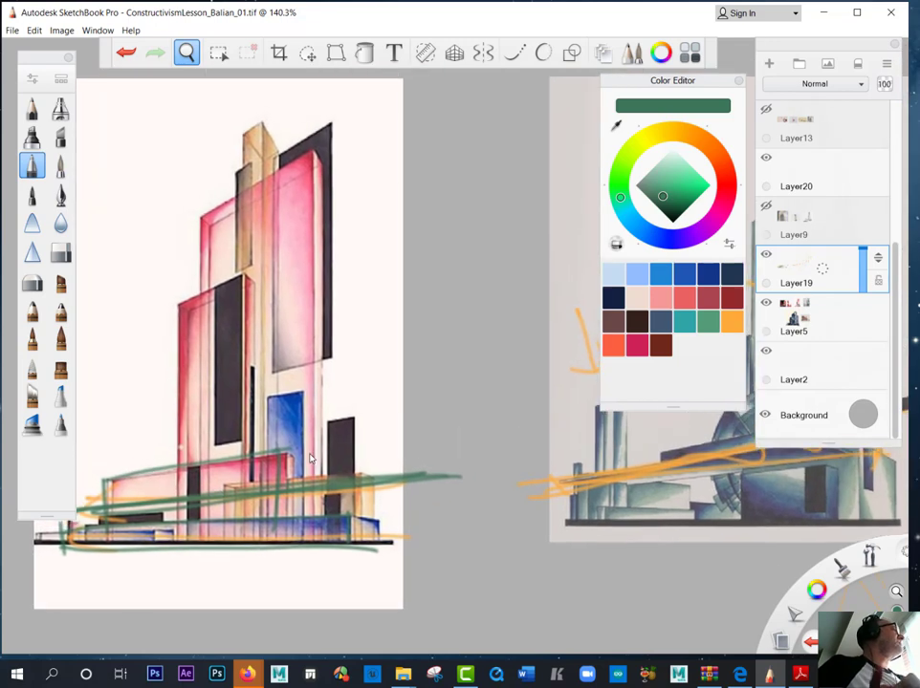
mouse_move(512, 218)
mouse_down()
mouse_move(457, 222)
mouse_move(469, 416)
mouse_move(460, 416)
mouse_up()
mouse_move(486, 232)
mouse_down()
mouse_move(438, 149)
mouse_move(432, 417)
mouse_up()
mouse_move(448, 279)
mouse_down()
mouse_move(411, 320)
mouse_move(417, 422)
mouse_up()
mouse_move(499, 335)
mouse_down()
mouse_move(525, 330)
mouse_move(528, 436)
mouse_move(510, 445)
mouse_move(533, 430)
mouse_up()
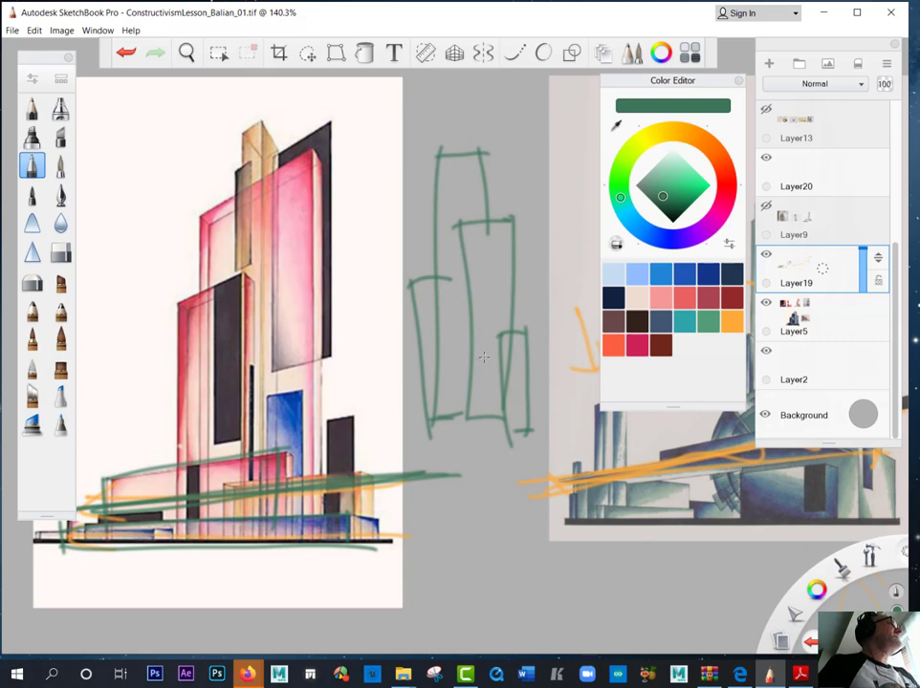
Step: Draw a low horizontal block across the base of the green rectangle cluster and fill it with vertical hatching
mouse_move(510, 366)
mouse_down()
mouse_move(349, 380)
mouse_move(366, 427)
mouse_move(506, 421)
mouse_move(339, 431)
mouse_up()
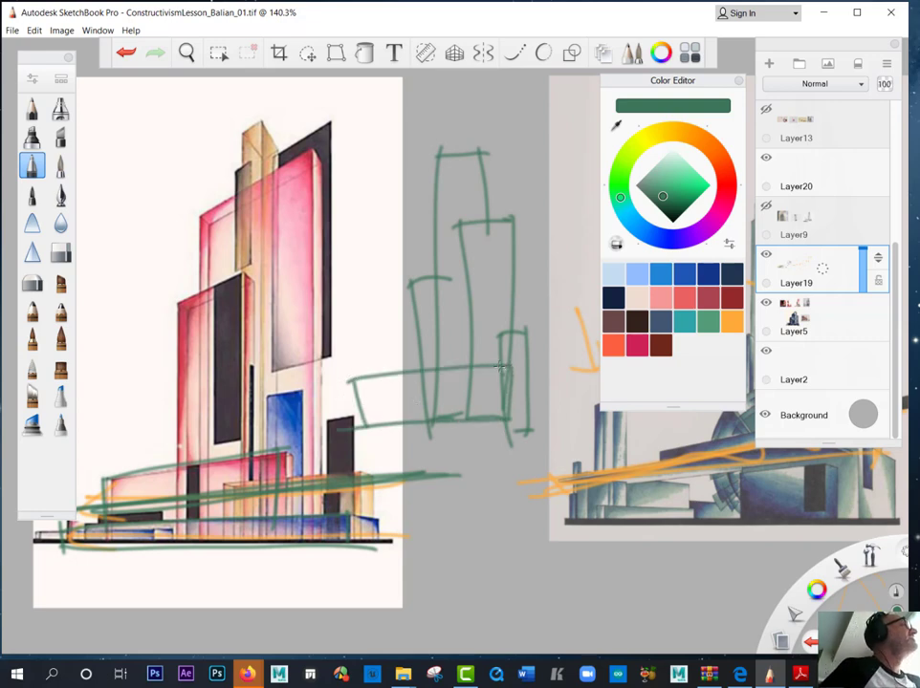
mouse_move(505, 375)
mouse_down()
mouse_move(483, 413)
mouse_move(461, 367)
mouse_move(451, 407)
mouse_move(442, 371)
mouse_move(430, 411)
mouse_move(418, 379)
mouse_move(411, 411)
mouse_move(400, 375)
mouse_move(378, 395)
mouse_move(345, 376)
mouse_move(354, 411)
mouse_up()
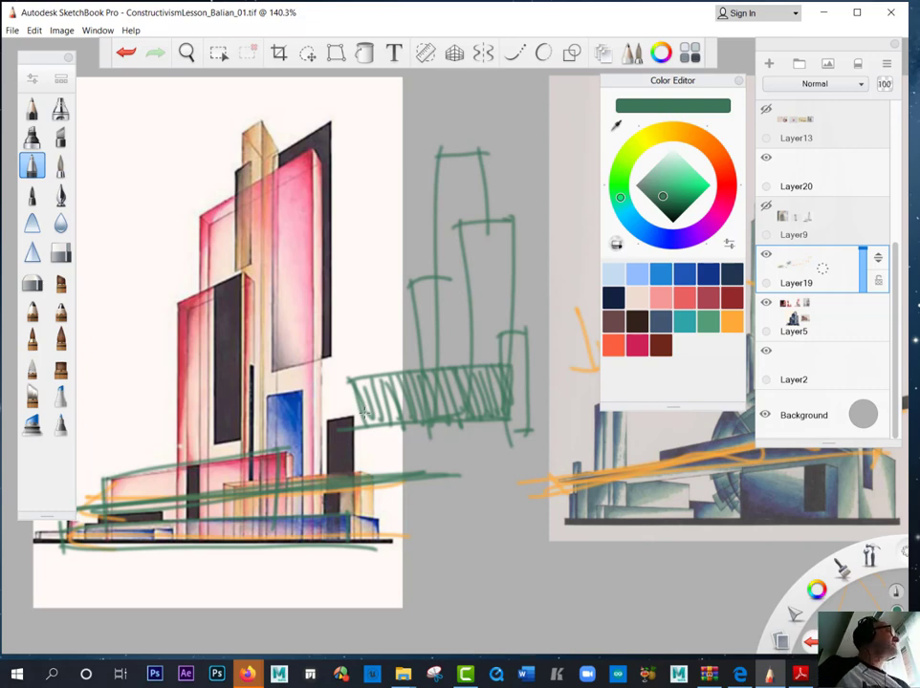
Step: Draw a long horizontal baseline under the green tower cluster and add one more vertical rectangle at its right end
key(space)
click(283, 449)
mouse_move(257, 489)
mouse_down()
mouse_move(202, 459)
mouse_move(257, 492)
mouse_up()
drag(509, 395, 250, 403)
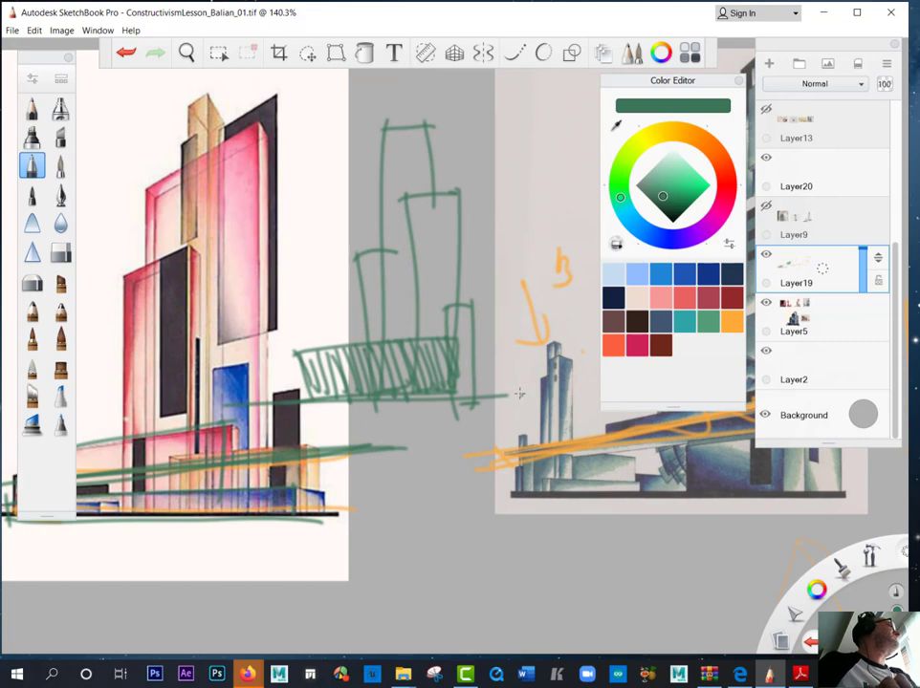
drag(519, 393, 196, 395)
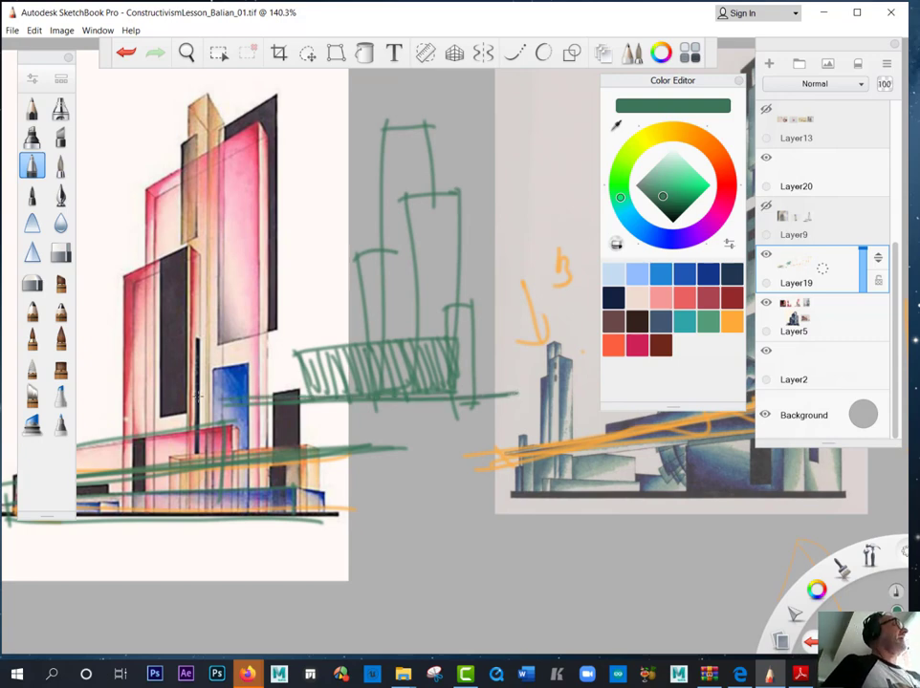
mouse_move(502, 275)
mouse_down()
mouse_move(461, 294)
mouse_move(492, 411)
mouse_up()
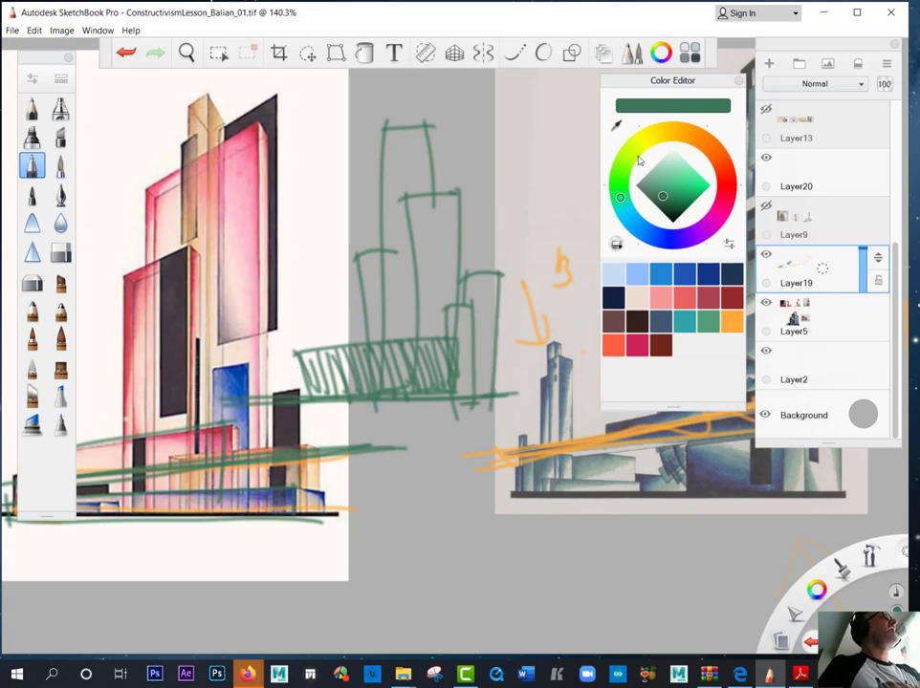
Step: Switch the brush to yellow-green, scribble a long horizontal band across the cluster's base and retrace the upper outlines of its left towers
click(633, 150)
click(683, 186)
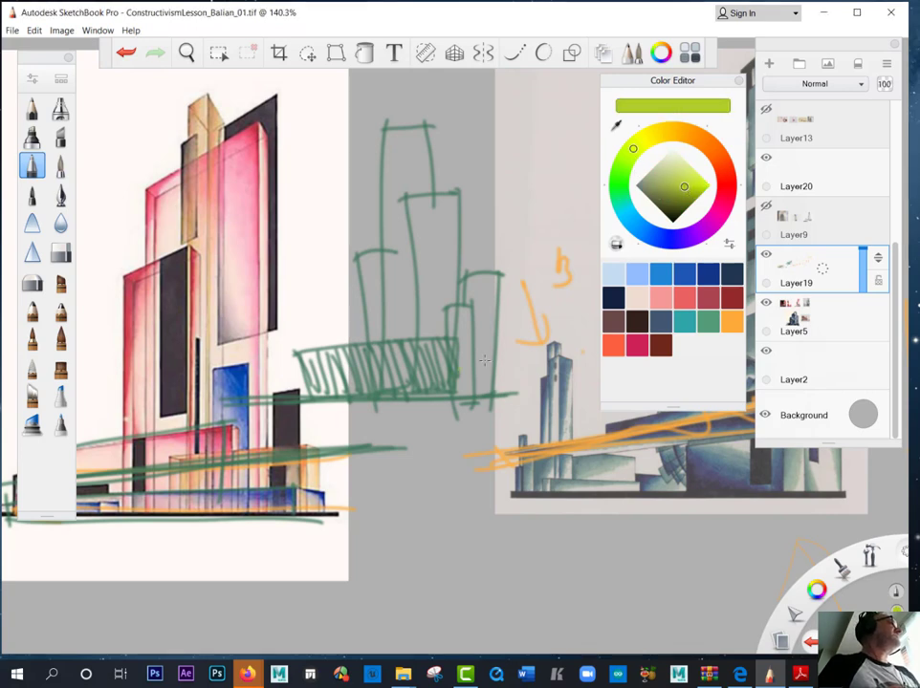
mouse_move(492, 368)
mouse_down()
mouse_move(256, 380)
mouse_move(266, 394)
mouse_move(503, 402)
mouse_move(254, 377)
mouse_up()
drag(498, 370, 497, 395)
mouse_move(493, 393)
mouse_down()
mouse_move(491, 371)
mouse_move(413, 393)
mouse_move(370, 382)
mouse_move(262, 391)
mouse_up()
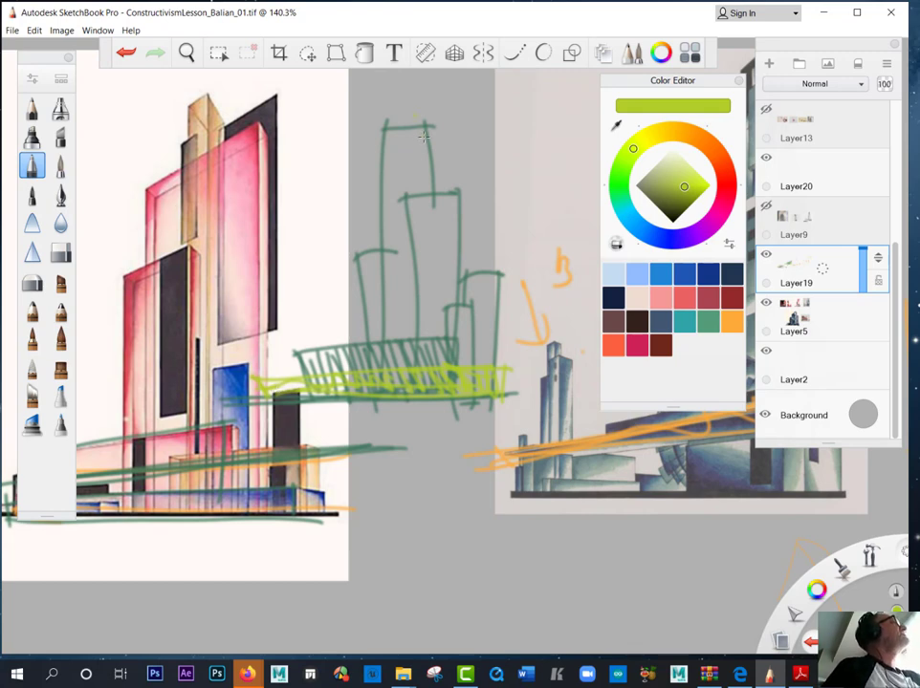
mouse_move(430, 126)
mouse_down()
mouse_move(384, 124)
mouse_move(382, 246)
mouse_move(353, 251)
mouse_move(358, 277)
mouse_up()
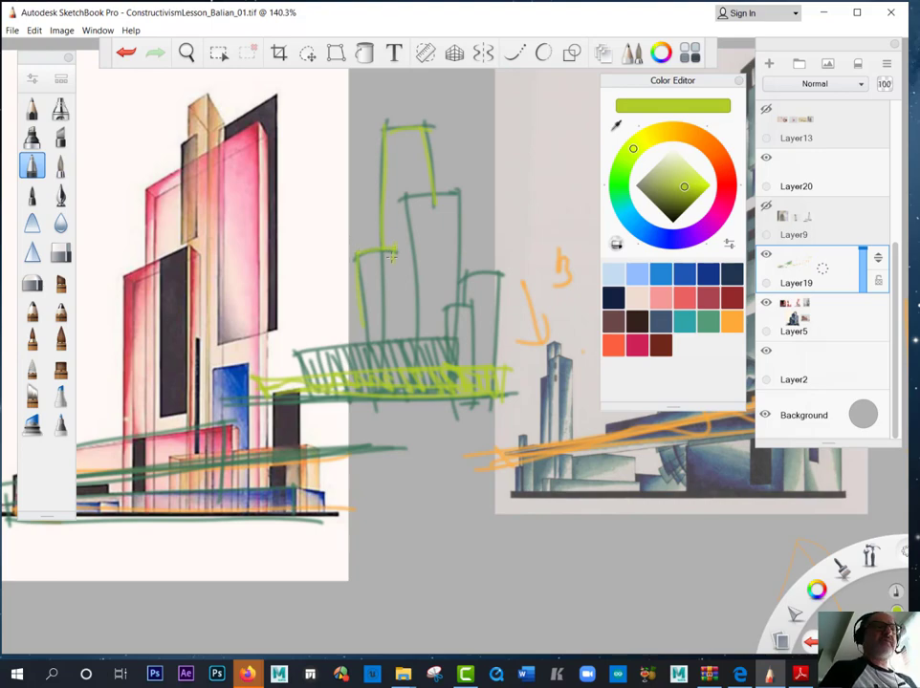
Step: Draw a yellow-green arrow pointing at the pink tower's upper mass and sketch a vertical rectangle beside the tower
key(space)
drag(192, 559, 282, 582)
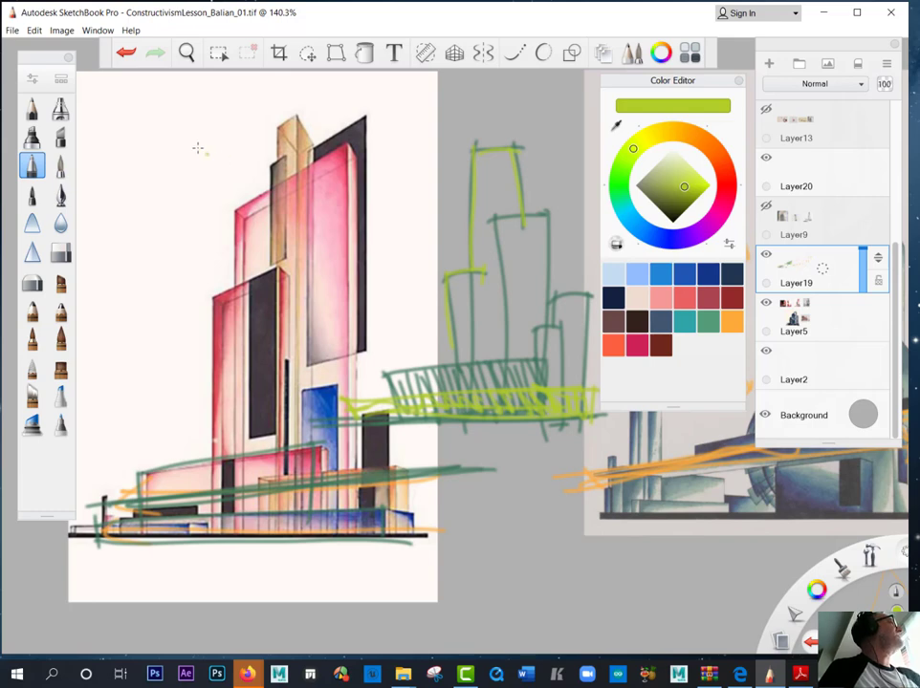
mouse_move(195, 145)
mouse_down()
mouse_move(236, 176)
mouse_move(212, 169)
mouse_up()
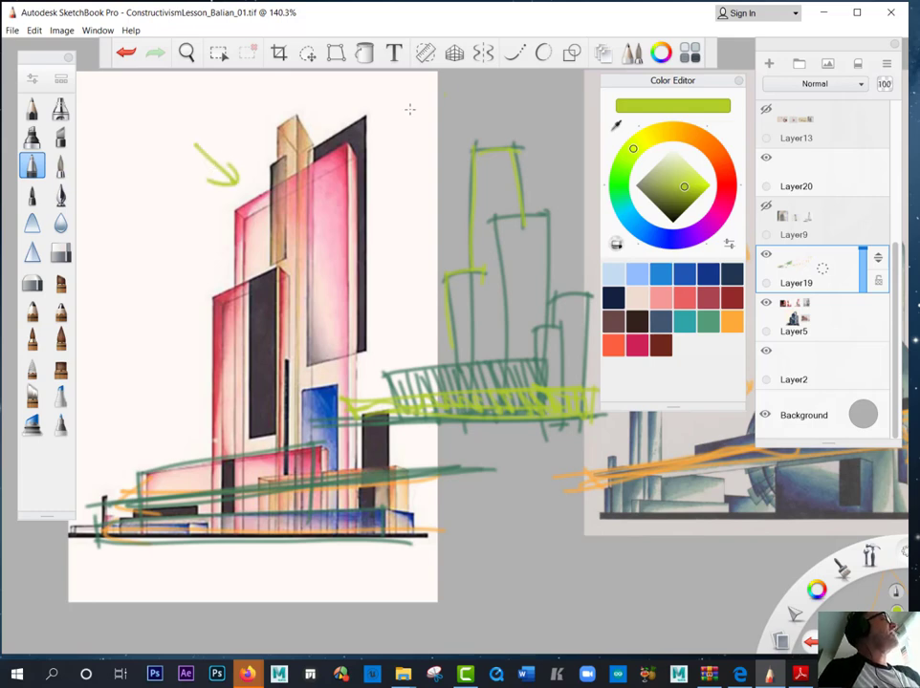
mouse_move(168, 197)
mouse_down()
mouse_move(130, 204)
mouse_move(129, 284)
mouse_up()
drag(124, 199, 132, 307)
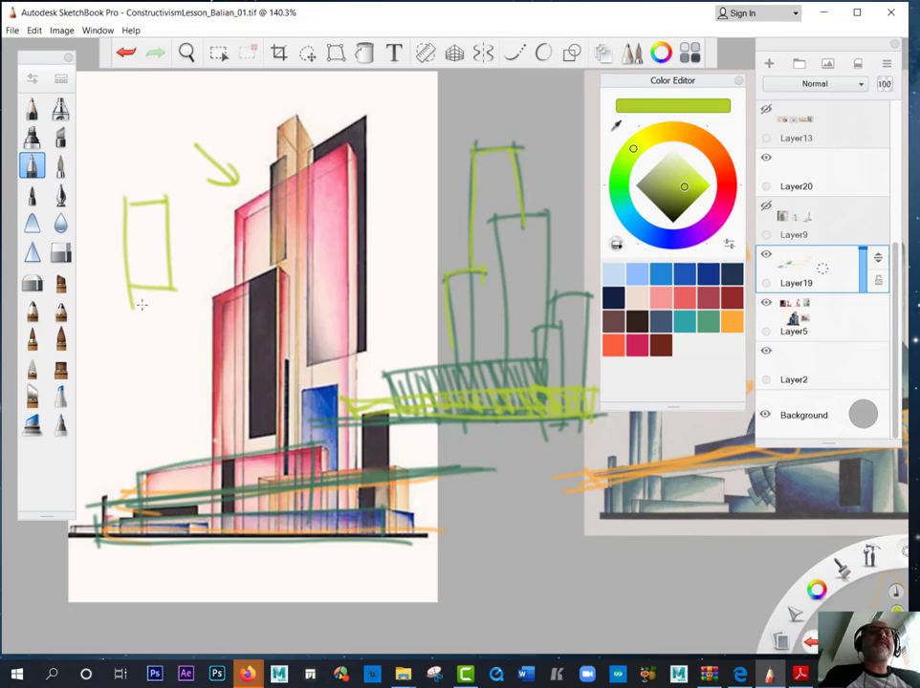
Step: Sketch overlapping vertical rectangles of increasing height in yellow-green between the night city and red cylindrical tower references
key(space)
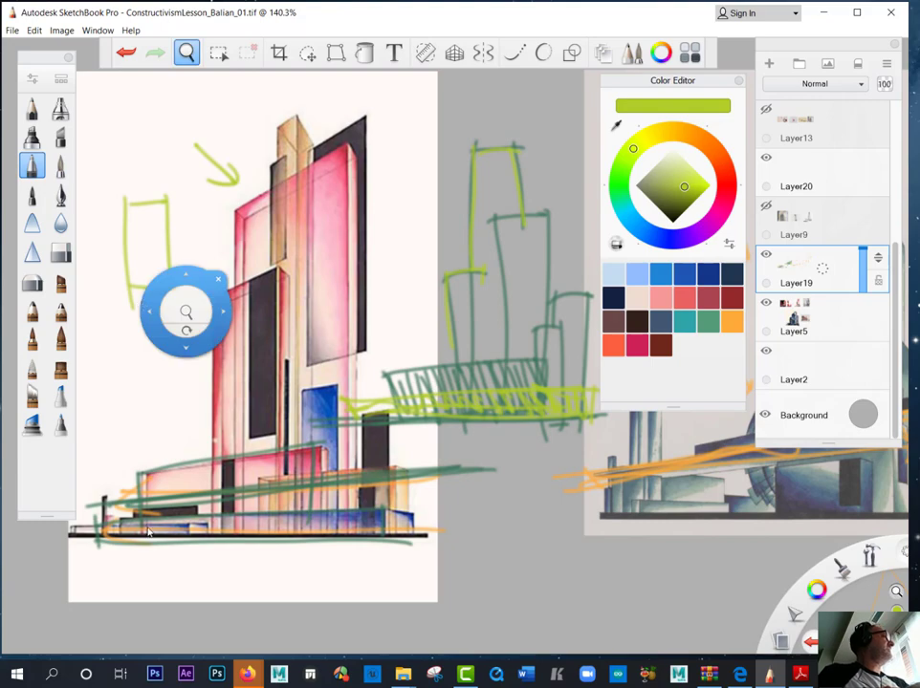
mouse_move(139, 538)
mouse_down()
mouse_move(530, 442)
mouse_move(613, 445)
mouse_move(644, 458)
mouse_up()
mouse_move(245, 483)
mouse_down()
mouse_move(415, 523)
mouse_move(449, 492)
mouse_move(487, 488)
mouse_up()
scroll(245, 485, up, 3)
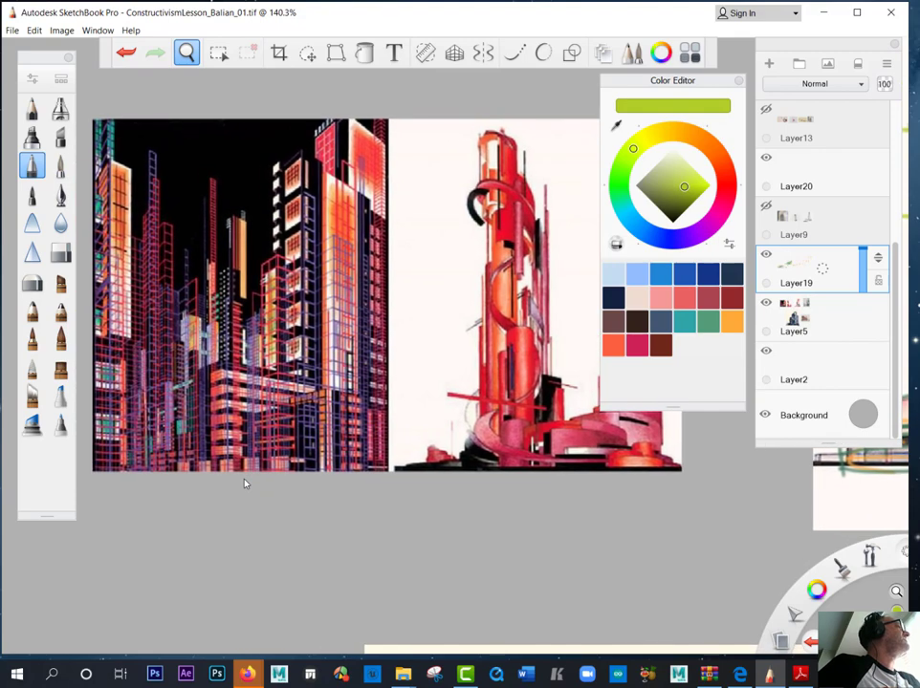
drag(245, 484, 244, 488)
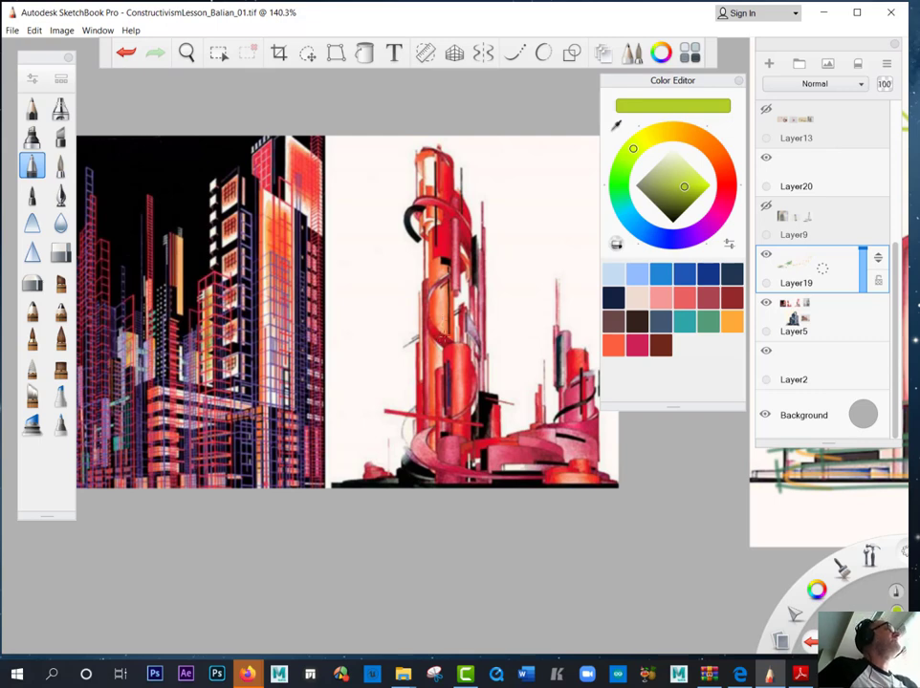
drag(374, 290, 356, 363)
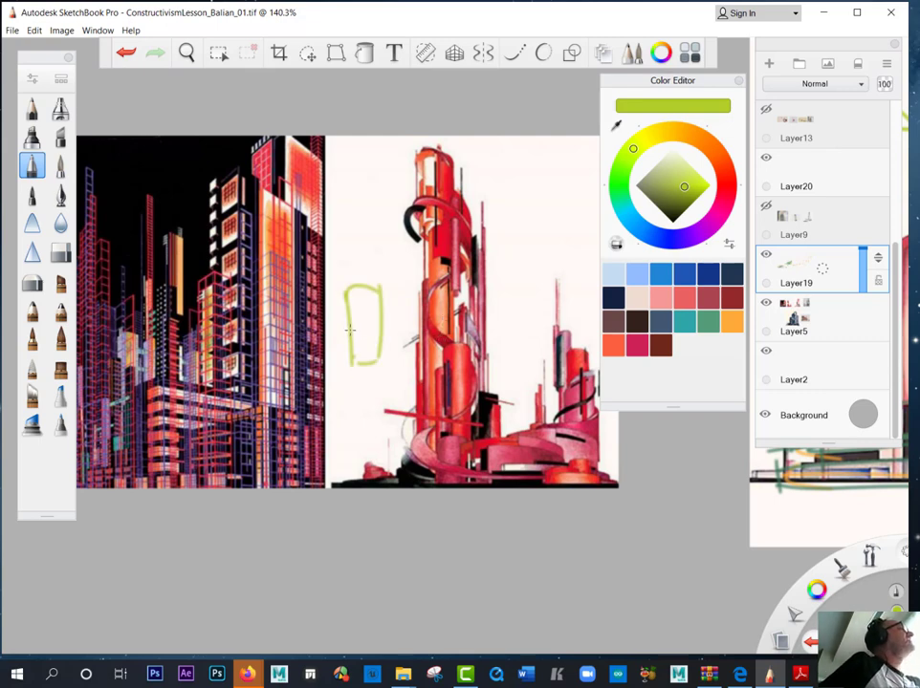
mouse_move(350, 230)
mouse_down()
mouse_move(384, 212)
mouse_move(356, 302)
mouse_up()
drag(392, 213, 398, 362)
drag(375, 364, 406, 359)
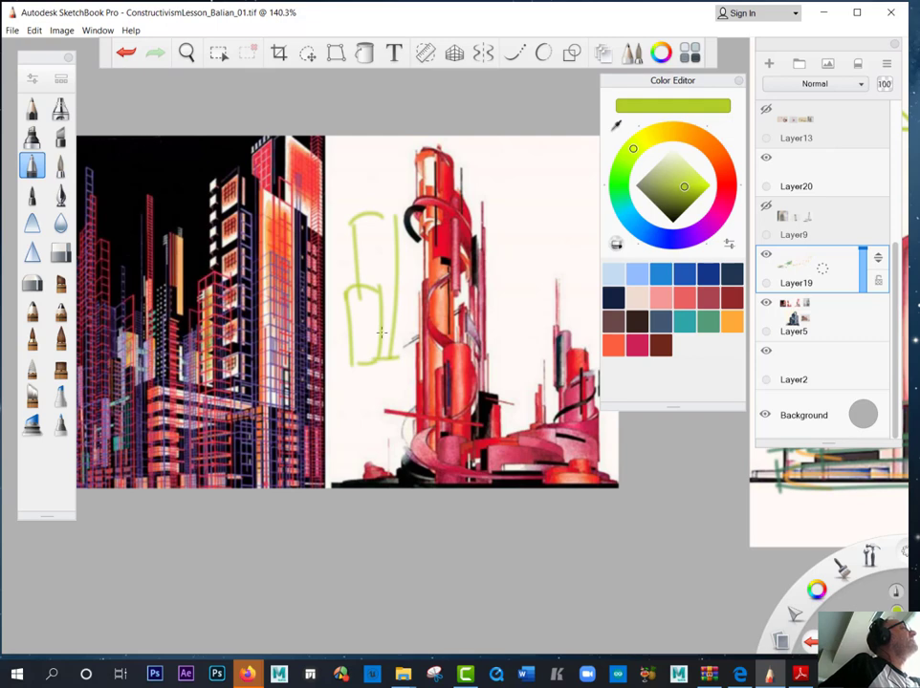
mouse_move(368, 218)
mouse_down()
mouse_move(353, 172)
mouse_move(325, 187)
mouse_move(342, 364)
mouse_up()
drag(355, 173, 367, 219)
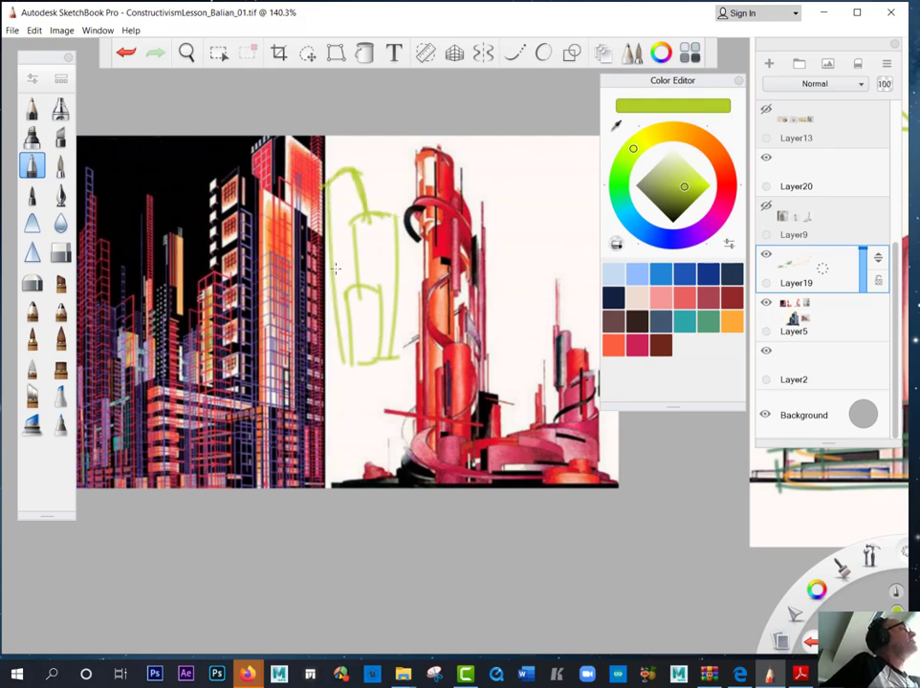
mouse_move(338, 176)
mouse_down()
mouse_move(333, 138)
mouse_move(327, 186)
mouse_up()
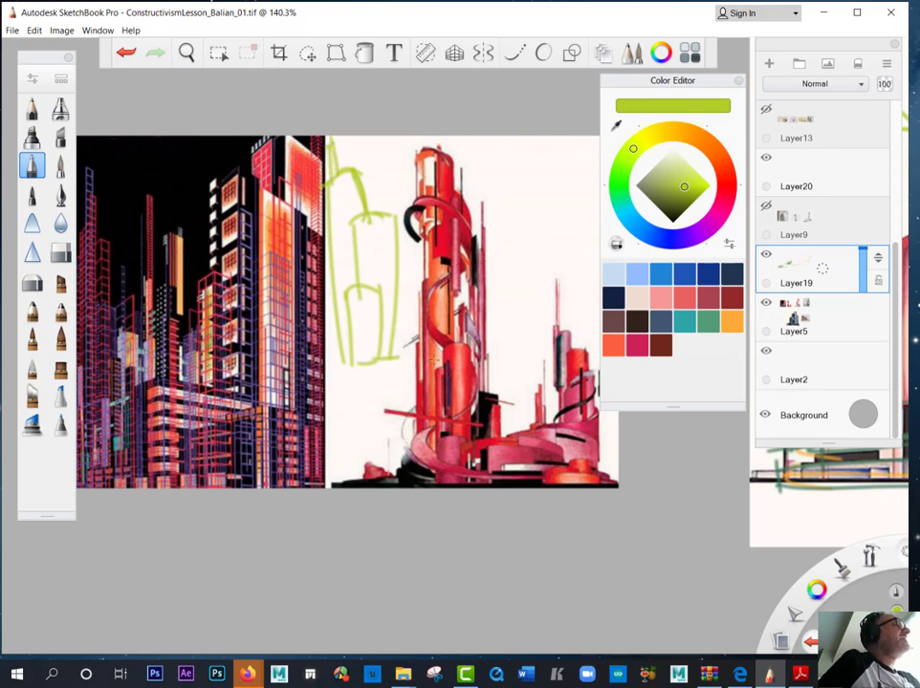
Step: Outline the low horizontal base of the red tower reference and the curved forms and small towers at its right end
mouse_move(619, 462)
mouse_down()
mouse_move(497, 448)
mouse_move(368, 483)
mouse_up()
drag(616, 449, 604, 494)
drag(608, 481, 324, 486)
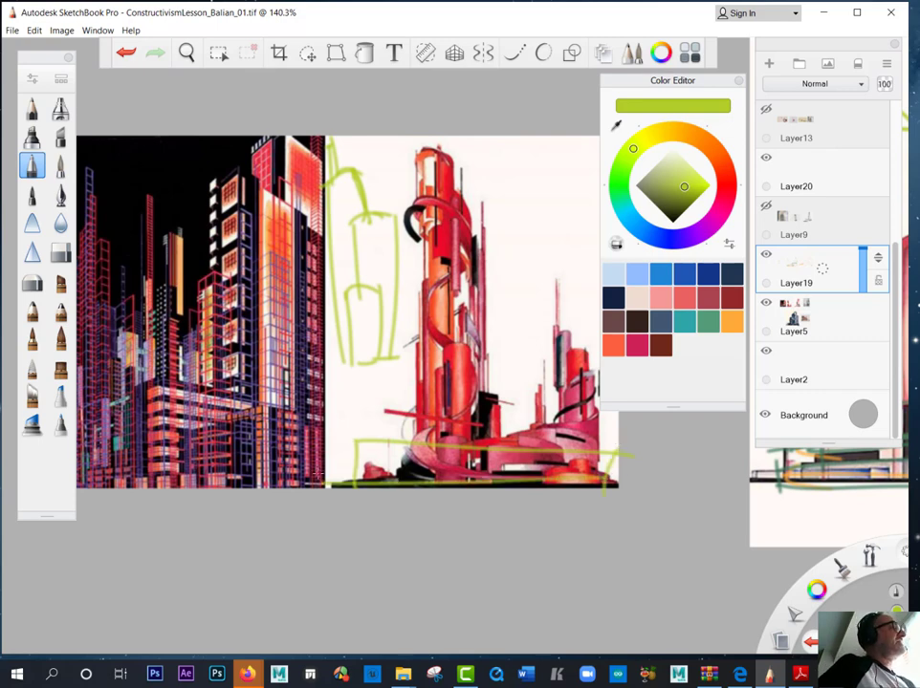
mouse_move(561, 453)
mouse_down()
mouse_move(460, 448)
mouse_move(466, 480)
mouse_up()
mouse_move(563, 455)
mouse_down()
mouse_move(564, 465)
mouse_move(484, 482)
mouse_up()
mouse_move(596, 439)
mouse_down()
mouse_move(526, 428)
mouse_move(510, 450)
mouse_move(598, 484)
mouse_up()
mouse_move(597, 410)
mouse_down()
mouse_move(578, 424)
mouse_move(591, 392)
mouse_move(579, 371)
mouse_move(592, 402)
mouse_move(585, 354)
mouse_move(564, 382)
mouse_move(547, 373)
mouse_move(552, 333)
mouse_up()
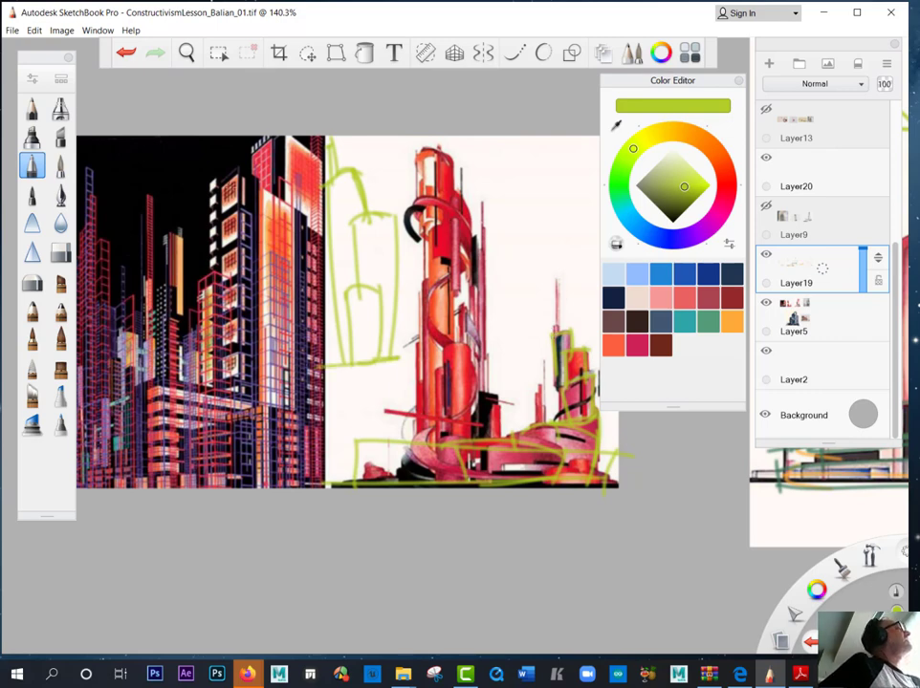
Step: Outline the column of repeated window boxes running down the tall tower in the night city reference
mouse_move(237, 172)
mouse_down()
mouse_move(243, 220)
mouse_move(212, 220)
mouse_move(243, 250)
mouse_move(218, 252)
mouse_up()
mouse_move(240, 245)
mouse_down()
mouse_move(239, 283)
mouse_move(214, 271)
mouse_up()
drag(225, 263, 219, 300)
mouse_move(240, 283)
mouse_down()
mouse_move(239, 314)
mouse_move(216, 317)
mouse_up()
drag(240, 307, 227, 318)
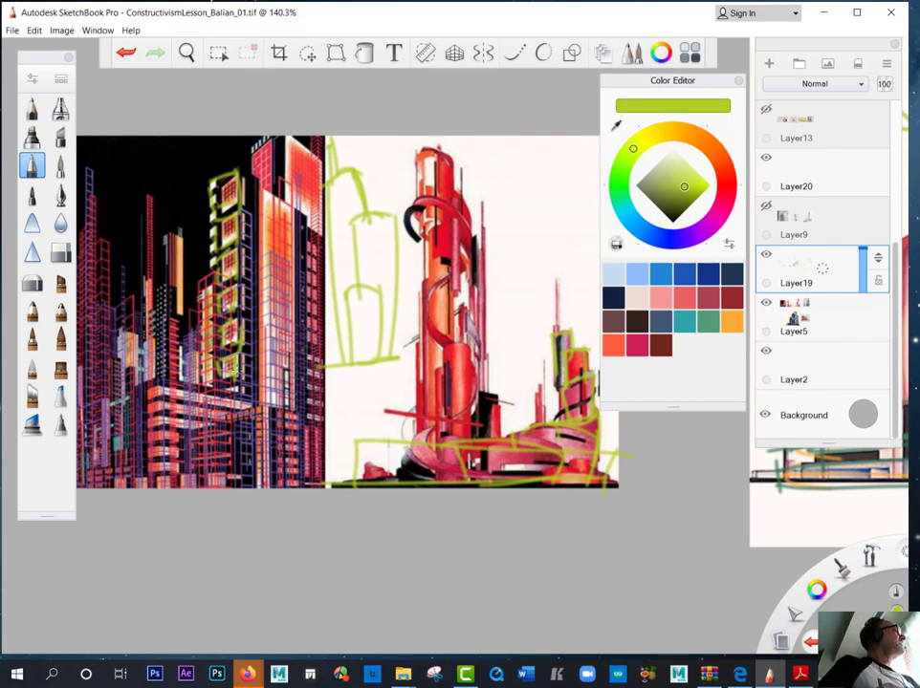
Step: Mark the stacked horizontal bands on the lower building of the night city reference with yellow-green strokes
drag(225, 406, 249, 414)
mouse_move(147, 393)
mouse_down()
mouse_move(230, 413)
mouse_move(222, 416)
mouse_up()
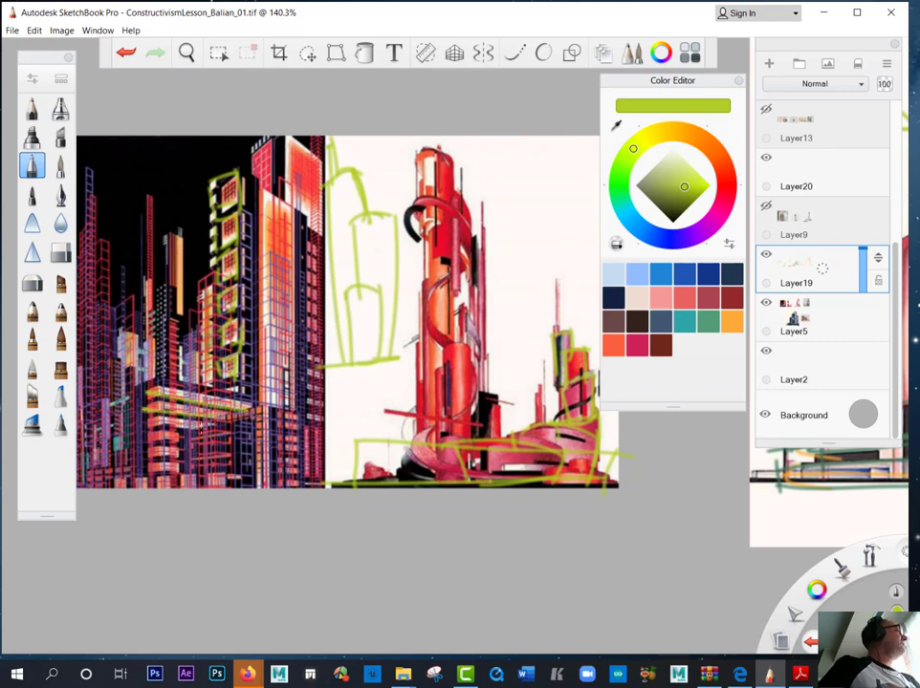
mouse_move(135, 428)
mouse_down()
mouse_move(205, 429)
mouse_move(143, 442)
mouse_move(141, 466)
mouse_up()
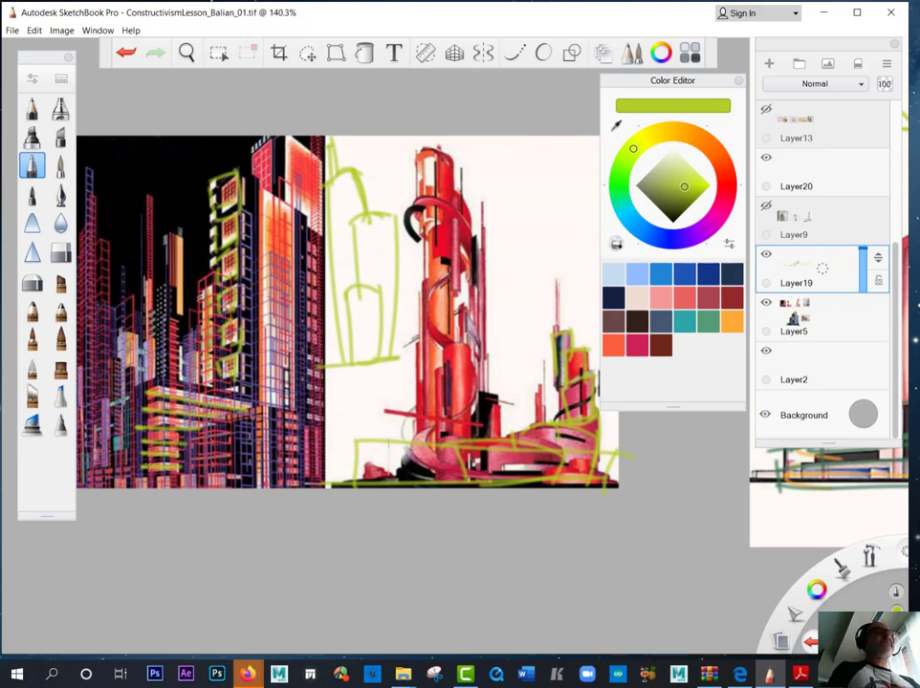
Step: Move the Color Editor away from the reference images so that it overlaps the end of the layer list
key(space)
drag(382, 502, 234, 28)
drag(417, 532, 256, 339)
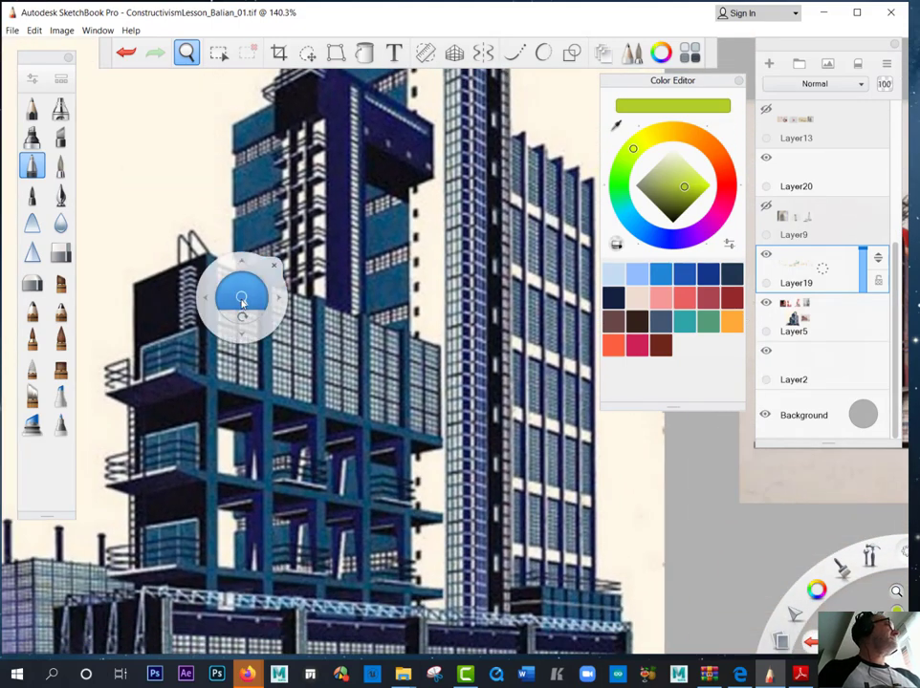
drag(241, 298, 177, 275)
key(space)
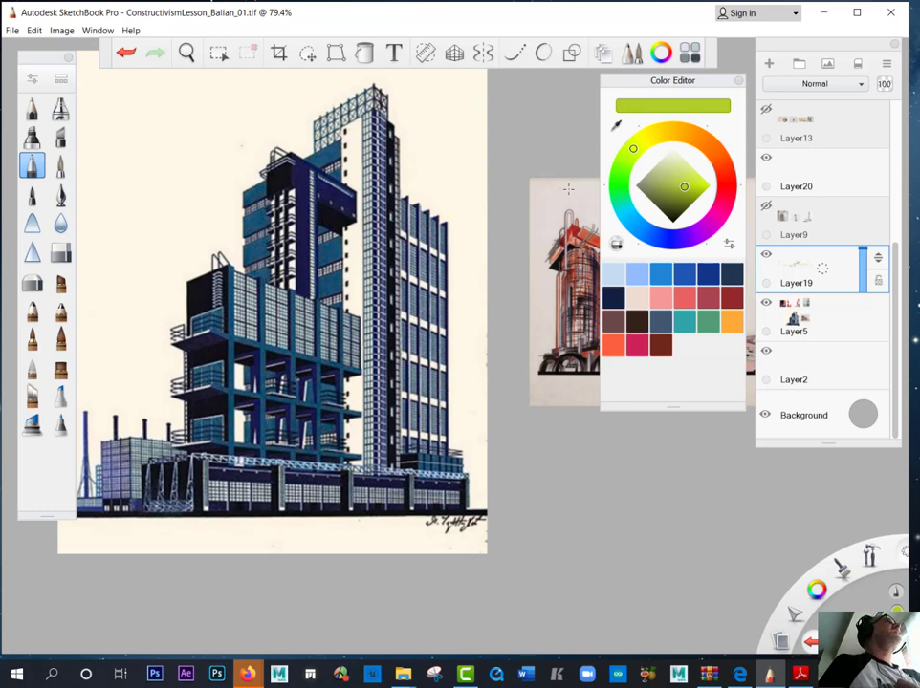
drag(632, 82, 779, 416)
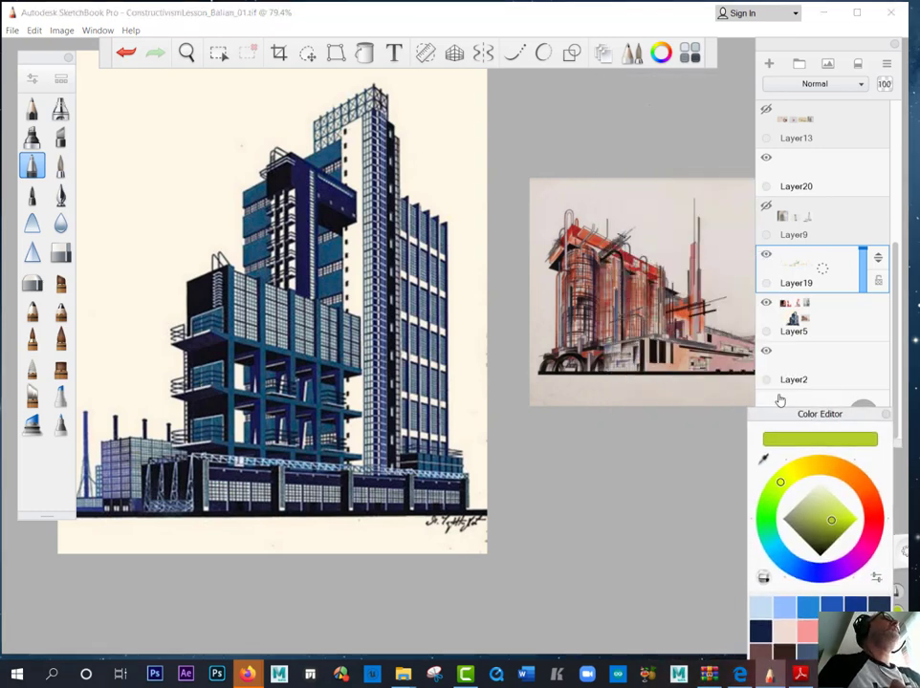
key(space)
mouse_move(91, 501)
mouse_down()
mouse_move(289, 466)
mouse_move(329, 505)
mouse_up()
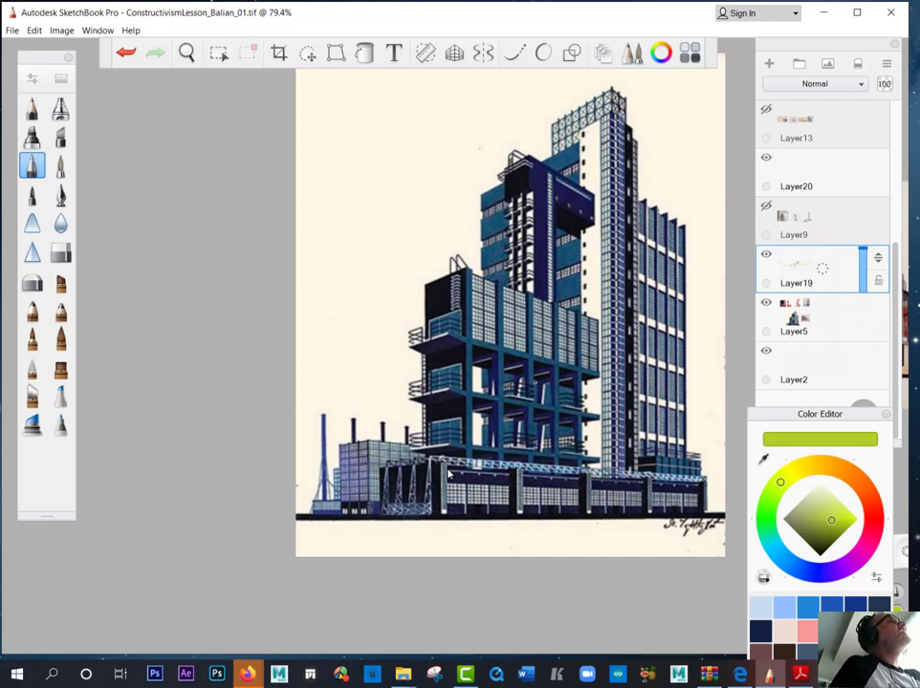
Step: Trace the vertical fins and the evenly spaced horizontal bands on the right-hand wing of the blue building reference
drag(684, 224, 687, 289)
mouse_move(675, 219)
mouse_down()
mouse_move(675, 260)
mouse_move(654, 244)
mouse_up()
mouse_move(641, 202)
mouse_down()
mouse_move(642, 239)
mouse_move(687, 264)
mouse_move(684, 299)
mouse_move(639, 324)
mouse_up()
drag(686, 371, 638, 359)
drag(687, 408, 638, 397)
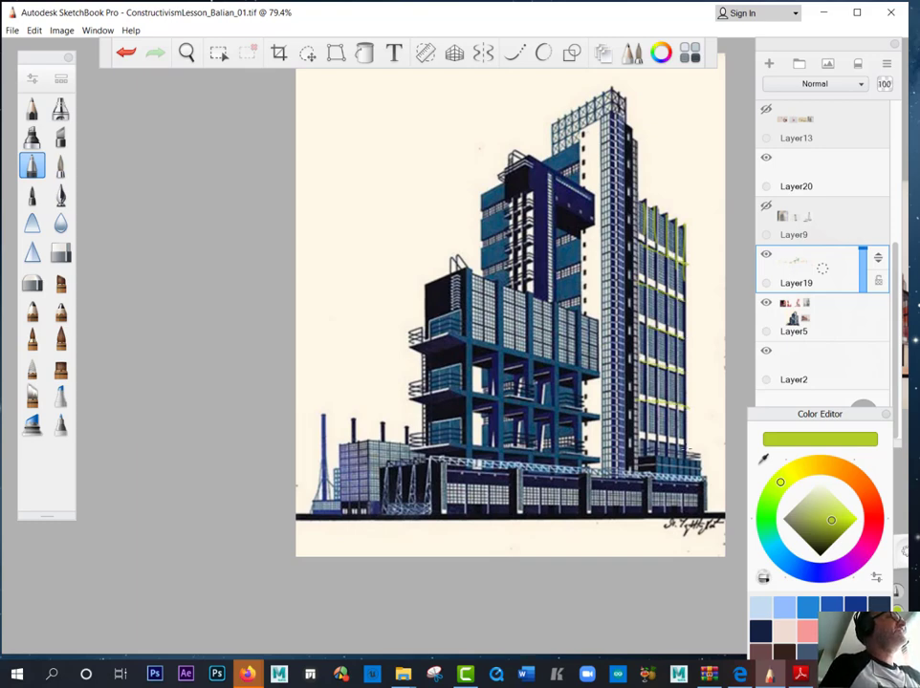
drag(686, 445, 638, 437)
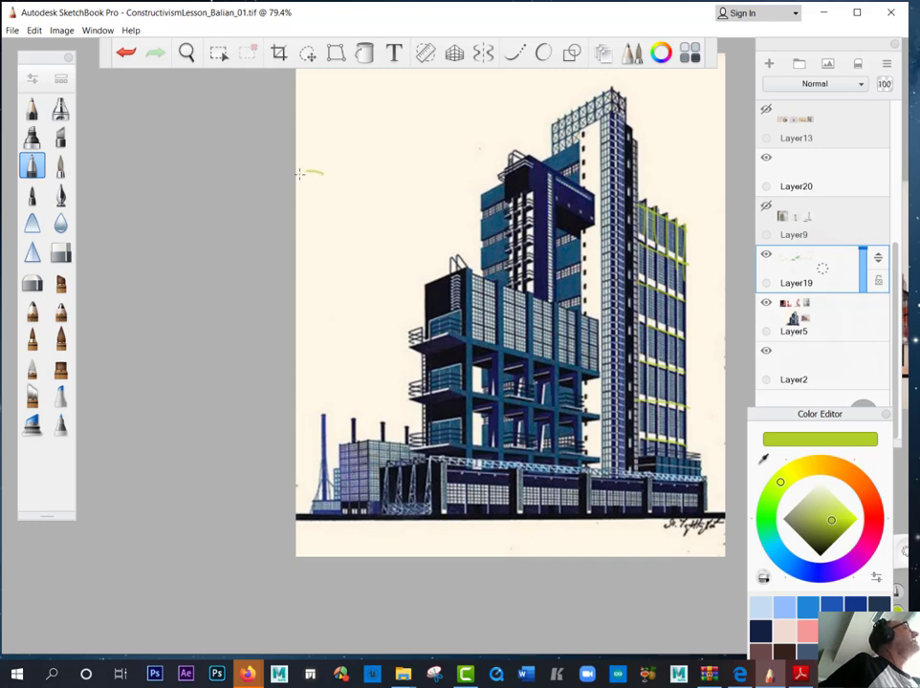
Step: Sketch two narrow vertical bars standing on a long horizontal baseline to the left of the blue building
mouse_move(312, 167)
mouse_down()
mouse_move(317, 325)
mouse_move(304, 330)
mouse_up()
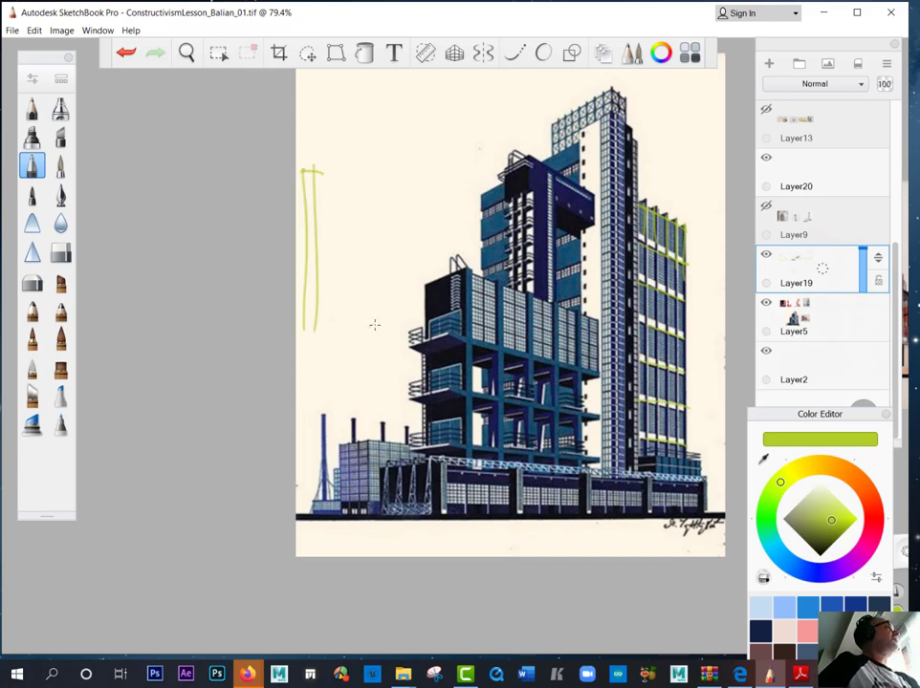
drag(378, 326, 100, 338)
drag(288, 335, 284, 173)
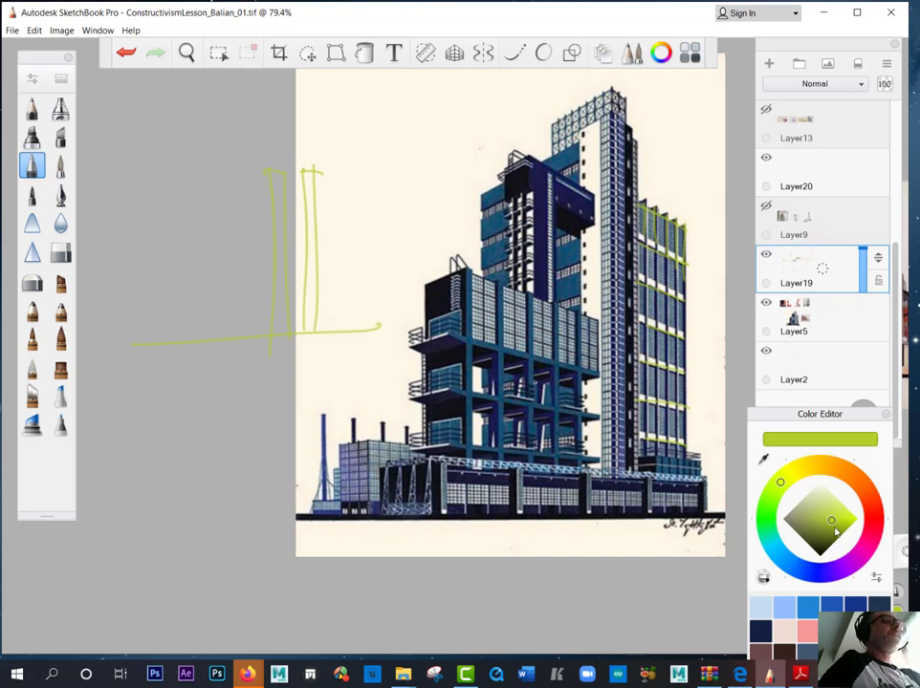
Step: Brighten the yellow-green brush colour, strengthen the existing bars and add two more vertical bars along the baseline
drag(835, 532, 849, 516)
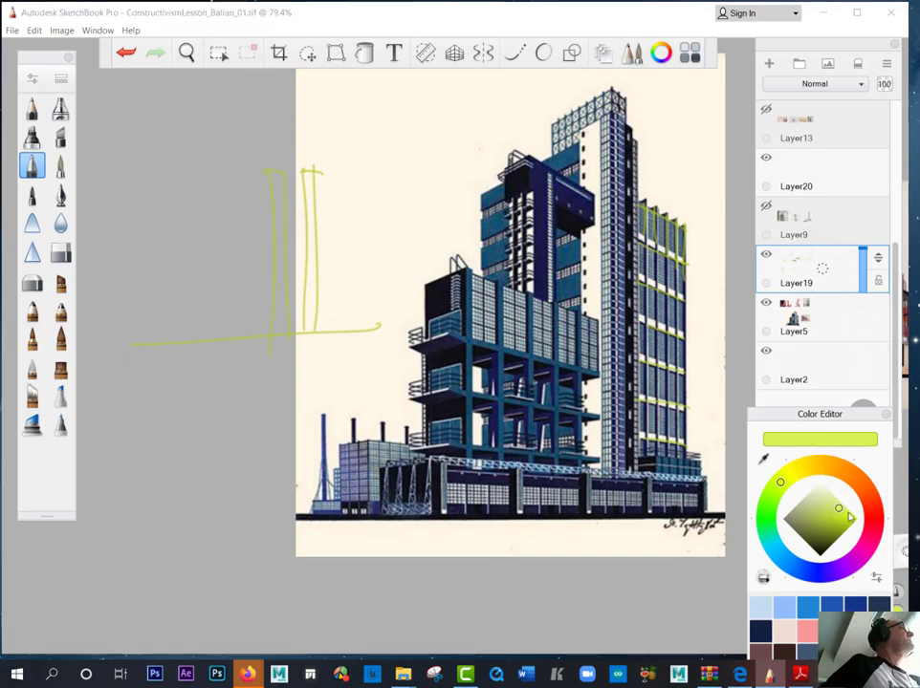
mouse_move(285, 172)
mouse_down()
mouse_move(260, 170)
mouse_move(270, 330)
mouse_move(289, 340)
mouse_up()
mouse_move(321, 168)
mouse_down()
mouse_move(221, 171)
mouse_move(231, 311)
mouse_up()
drag(255, 166, 255, 352)
mouse_move(196, 165)
mouse_down()
mouse_move(203, 333)
mouse_move(172, 166)
mouse_move(187, 358)
mouse_move(209, 344)
mouse_up()
Step: Turn on predictive stroke at level 2 and retrace both sides of the second bar from the left
click(548, 53)
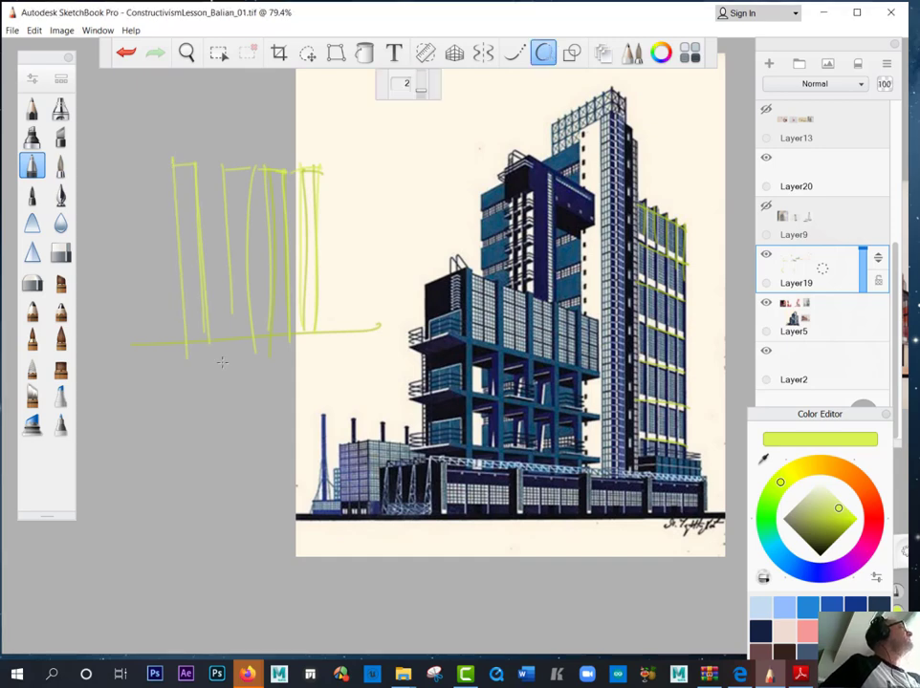
drag(221, 169, 236, 321)
drag(252, 171, 254, 336)
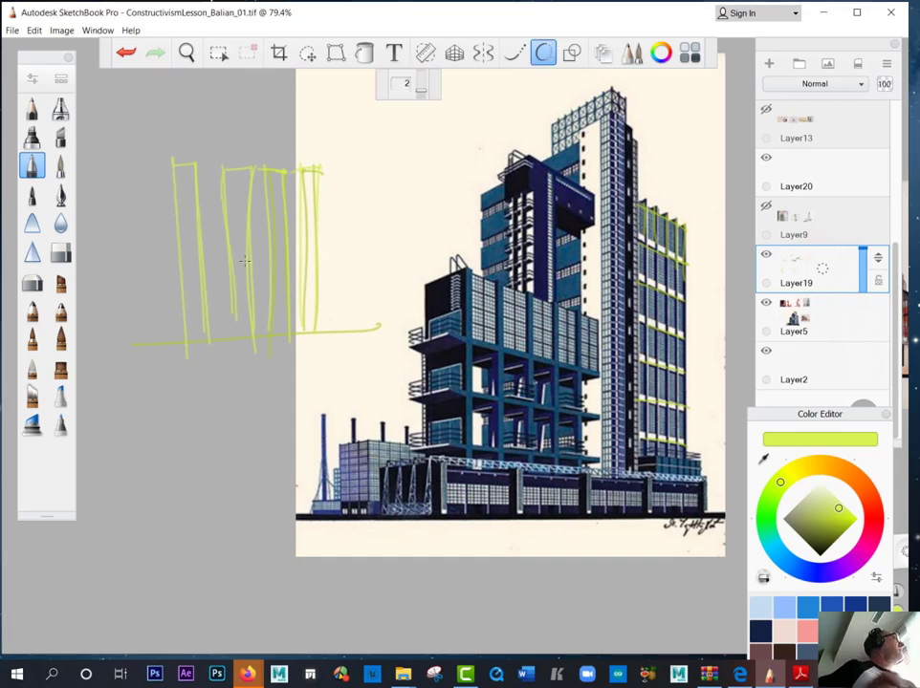
Step: Fill the four sketched bars with broad yellow-green Copic Extra Broad Nib strokes and add a fifth broad bar to their left
click(30, 425)
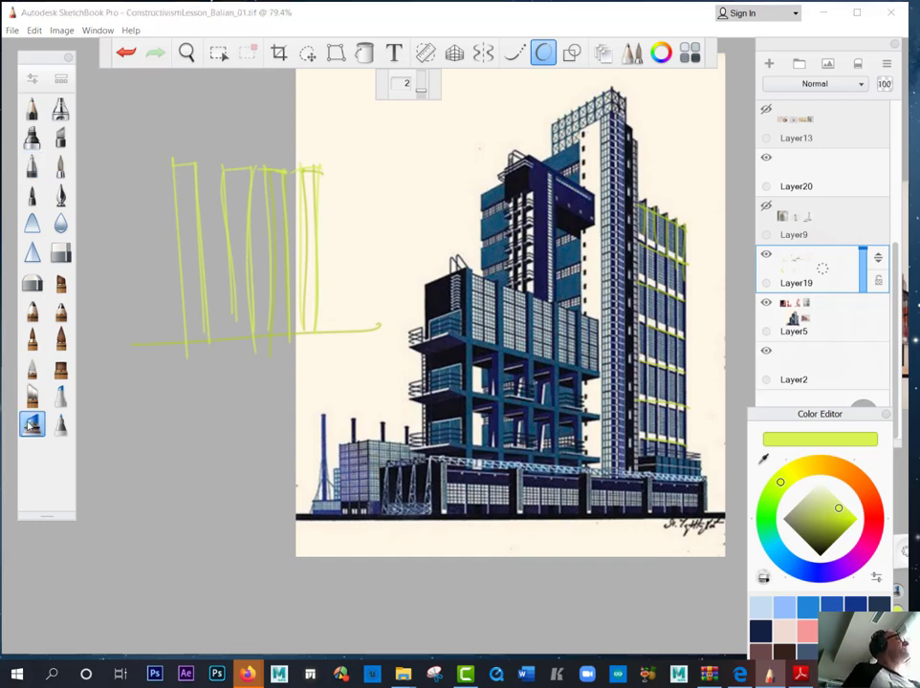
drag(185, 168, 198, 341)
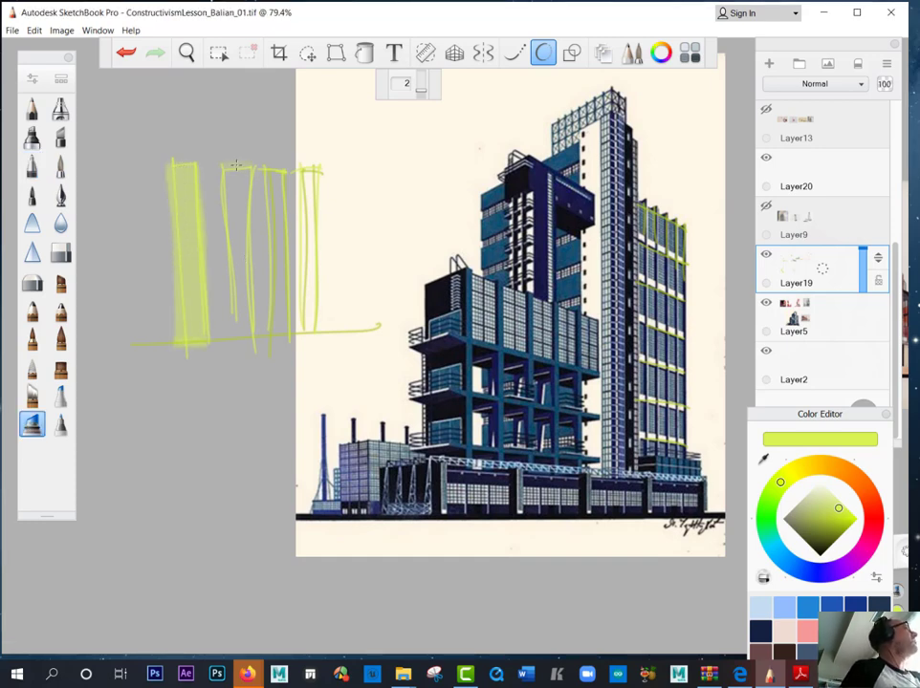
drag(235, 166, 241, 348)
drag(272, 166, 279, 344)
drag(308, 168, 323, 324)
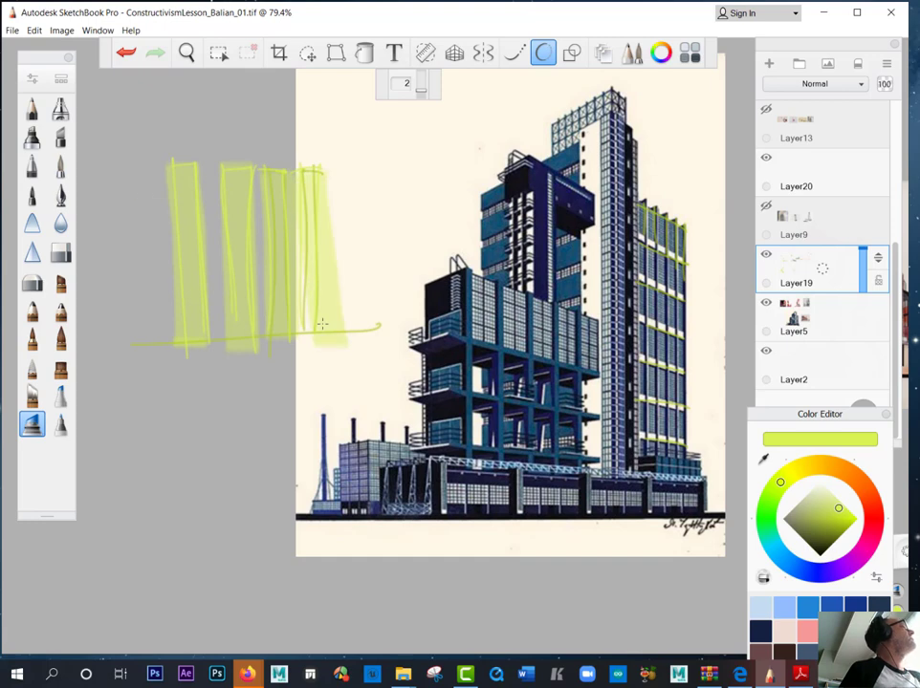
drag(123, 173, 149, 352)
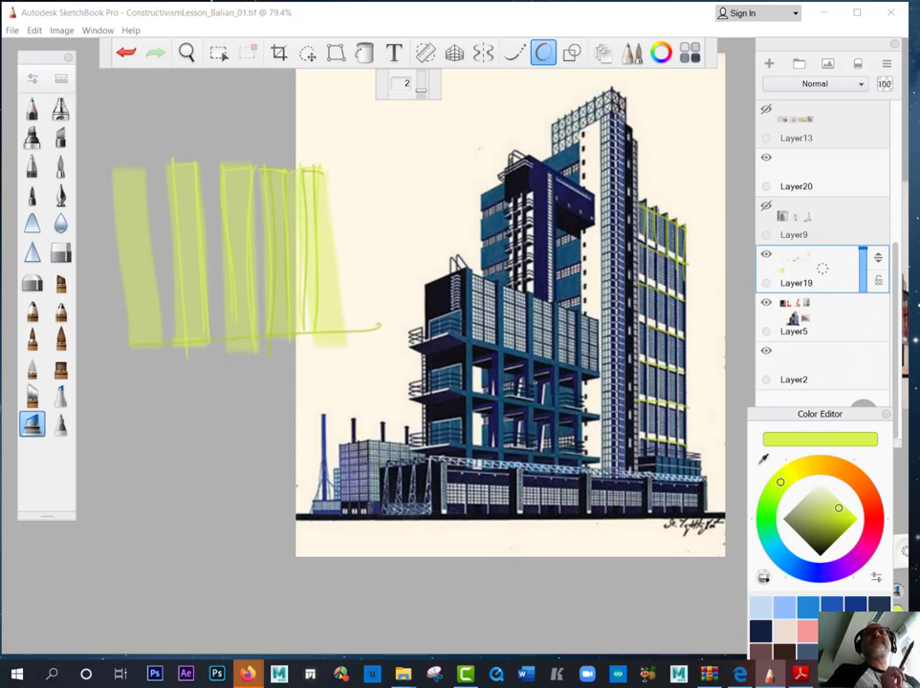
Step: Darken the yellow-green brush colour and paint four evenly spaced horizontal bands across the vertical bars
drag(908, 191, 607, 316)
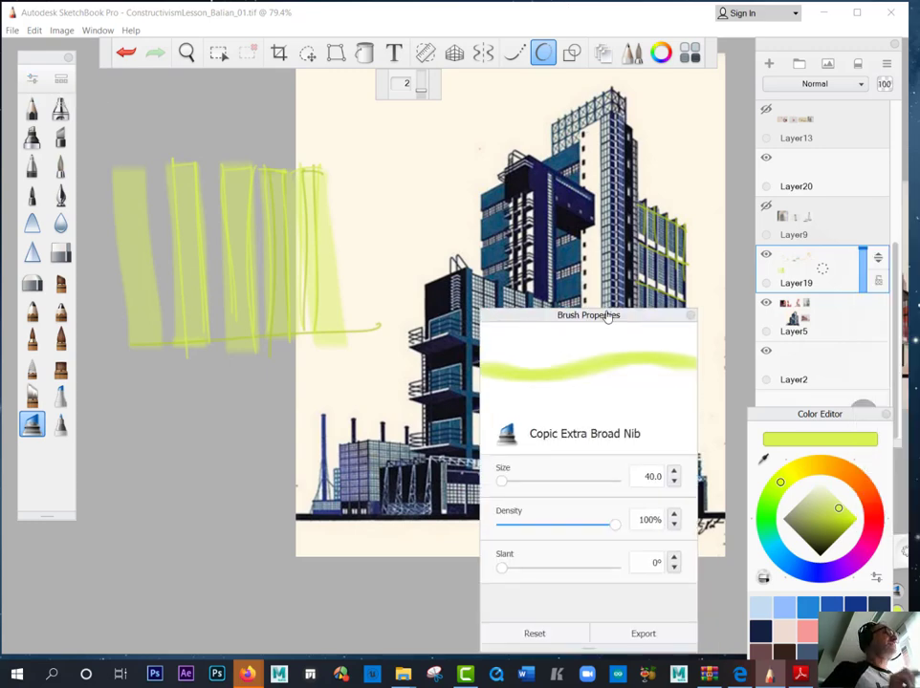
click(690, 315)
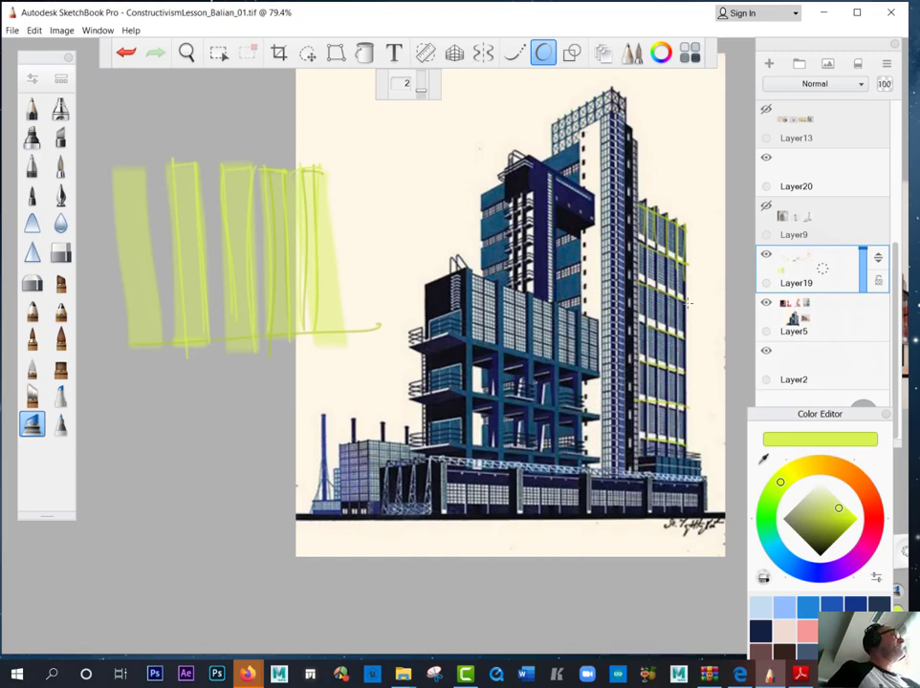
drag(840, 525, 827, 507)
click(835, 520)
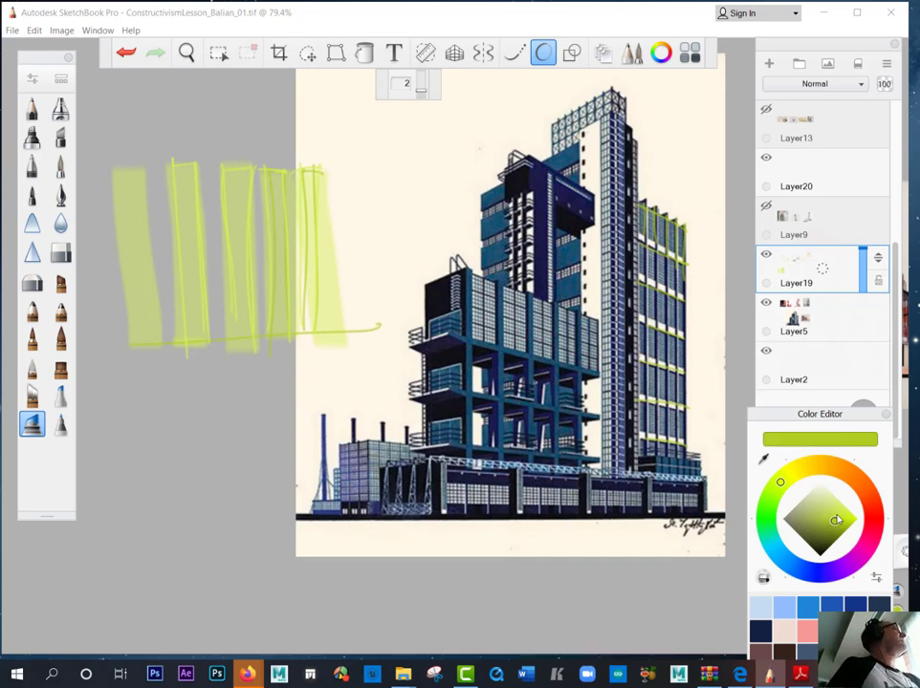
drag(330, 191, 84, 199)
drag(334, 224, 102, 238)
drag(333, 259, 99, 274)
drag(345, 293, 93, 313)
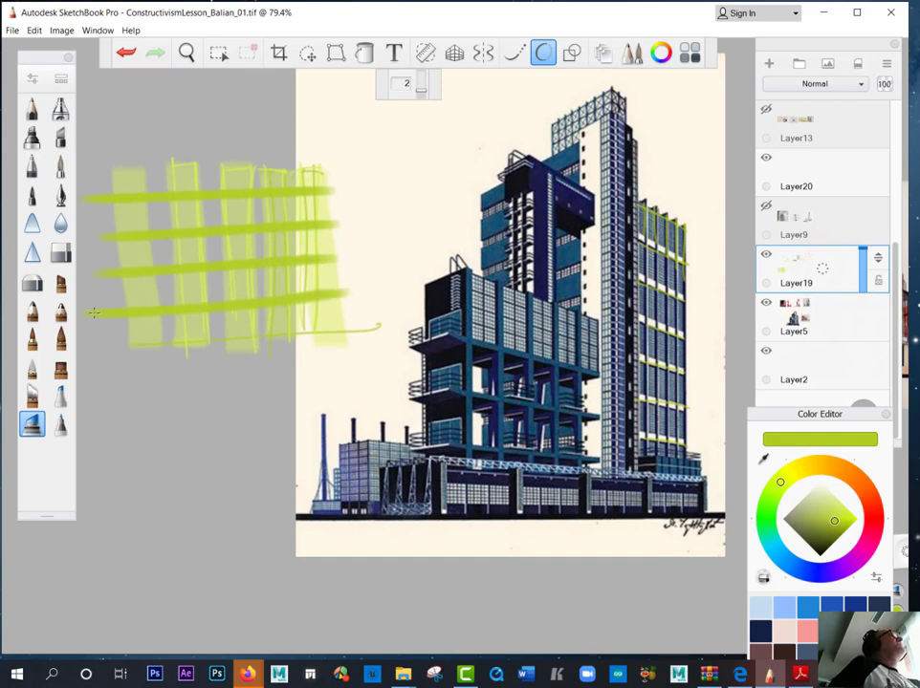
Step: Lasso the bar-and-band grid diagram, scale it down and move it closer to the blue building
click(307, 53)
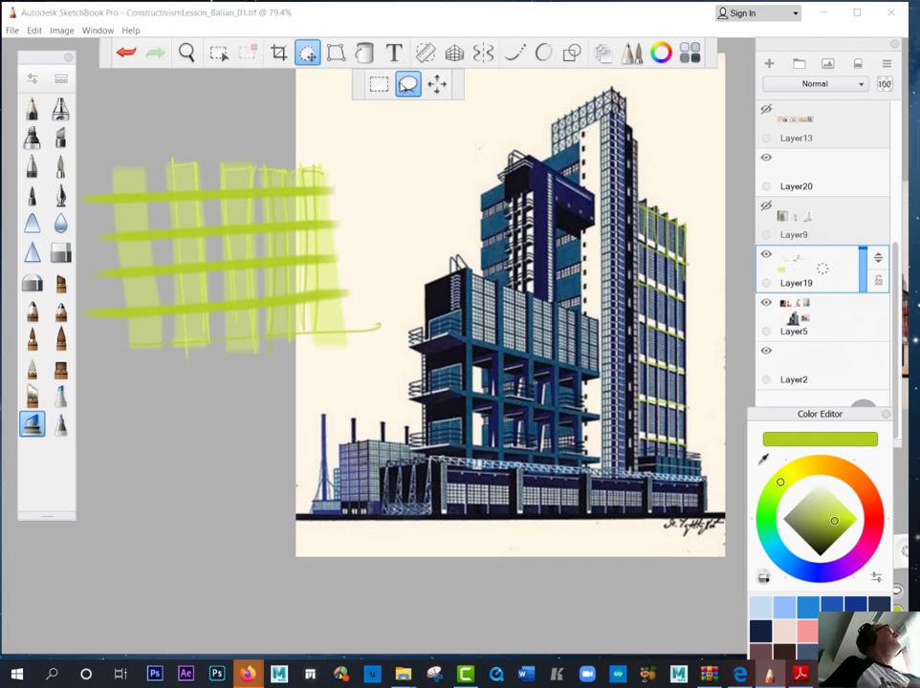
mouse_move(90, 144)
mouse_down()
mouse_move(379, 277)
mouse_move(84, 142)
mouse_up()
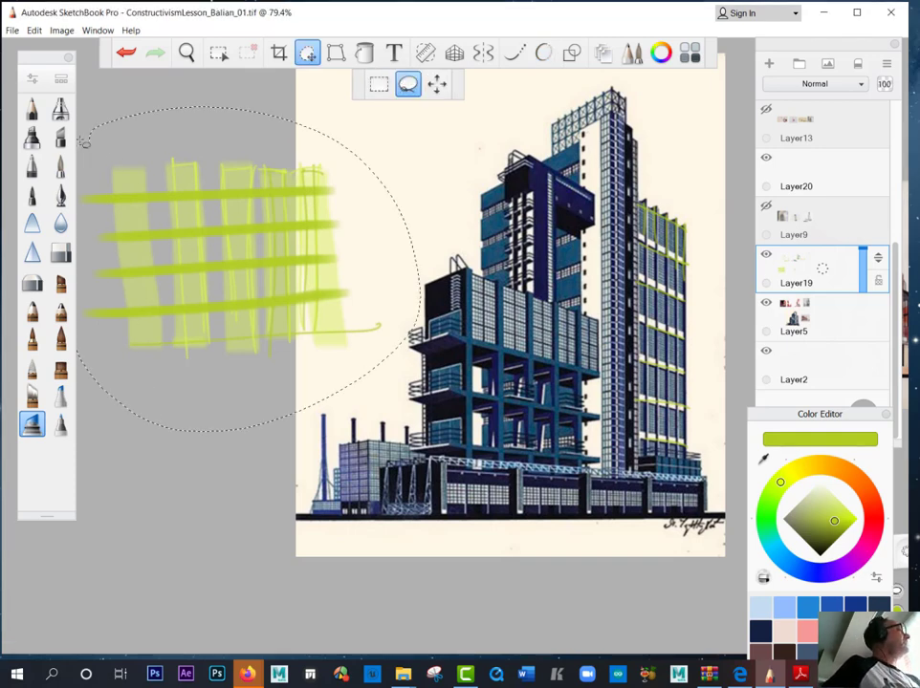
drag(174, 417, 108, 407)
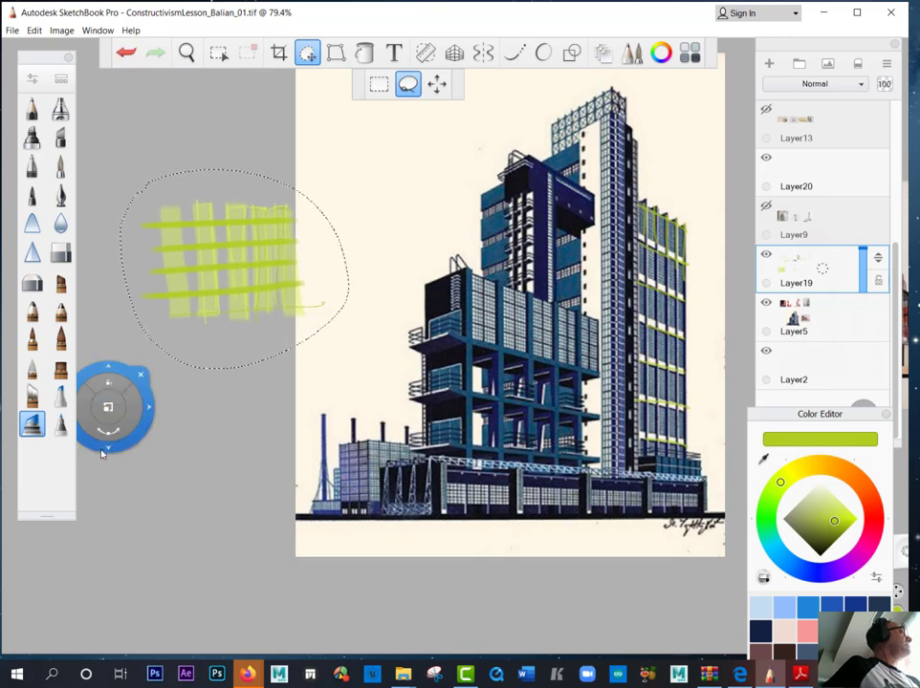
mouse_move(103, 453)
mouse_down()
mouse_move(144, 446)
mouse_move(182, 421)
mouse_up()
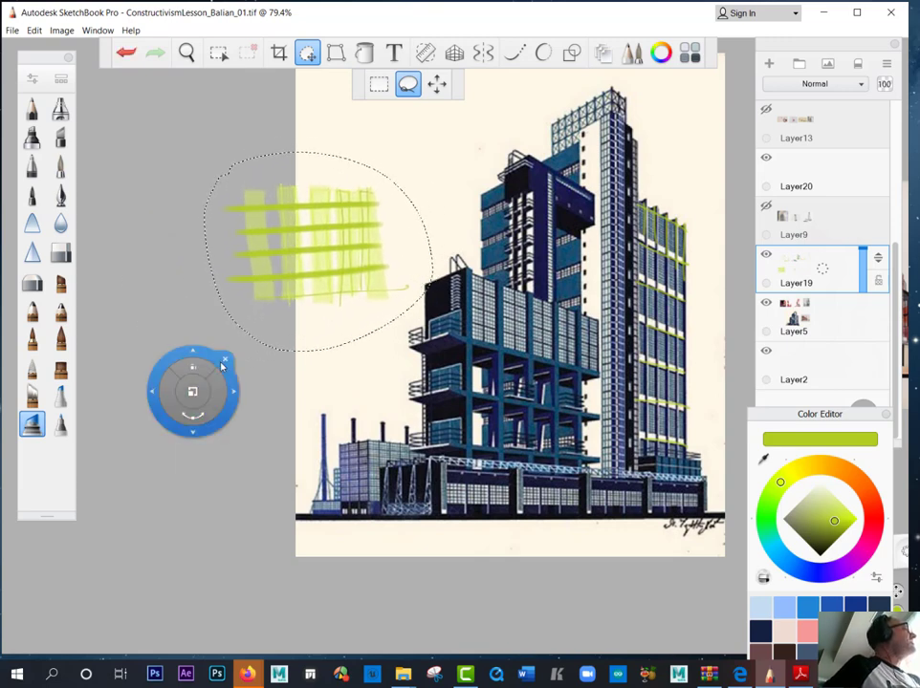
click(224, 362)
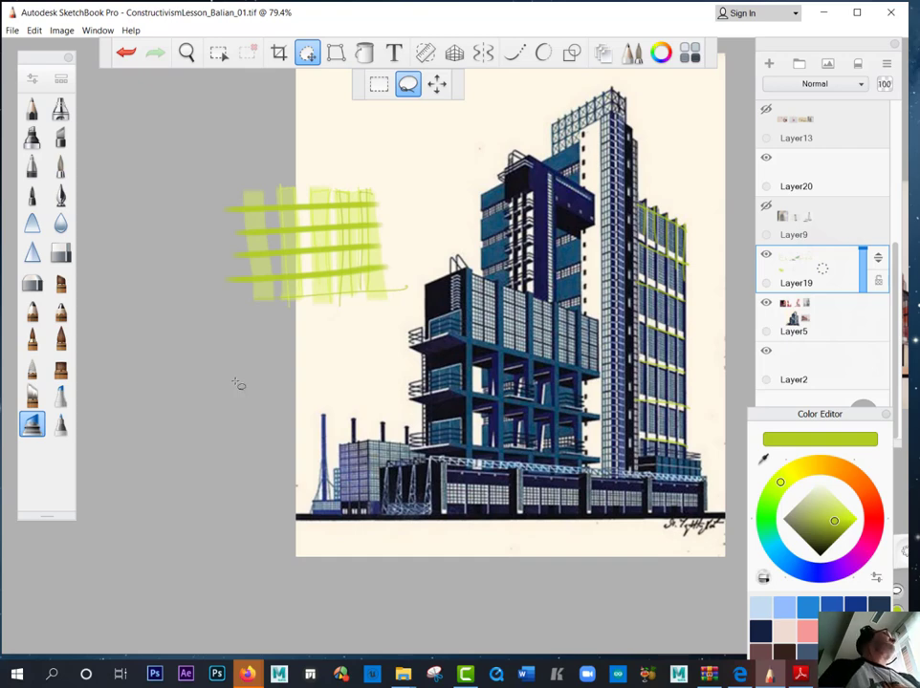
Step: Duplicate the grid diagram directly above itself to make it taller and merge the copy's layer into Layer19
click(33, 428)
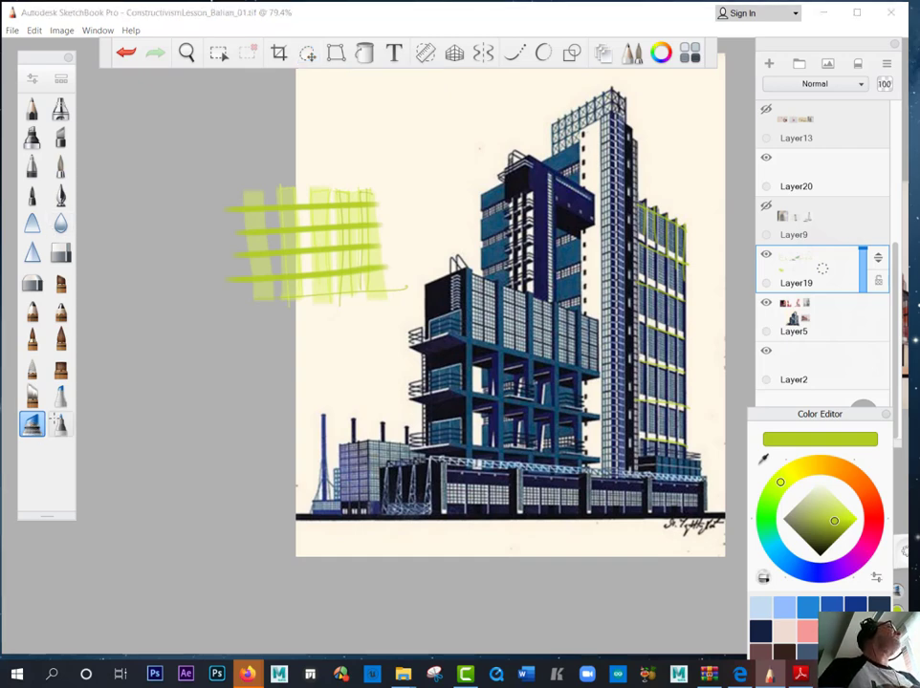
key(space)
drag(230, 376, 270, 424)
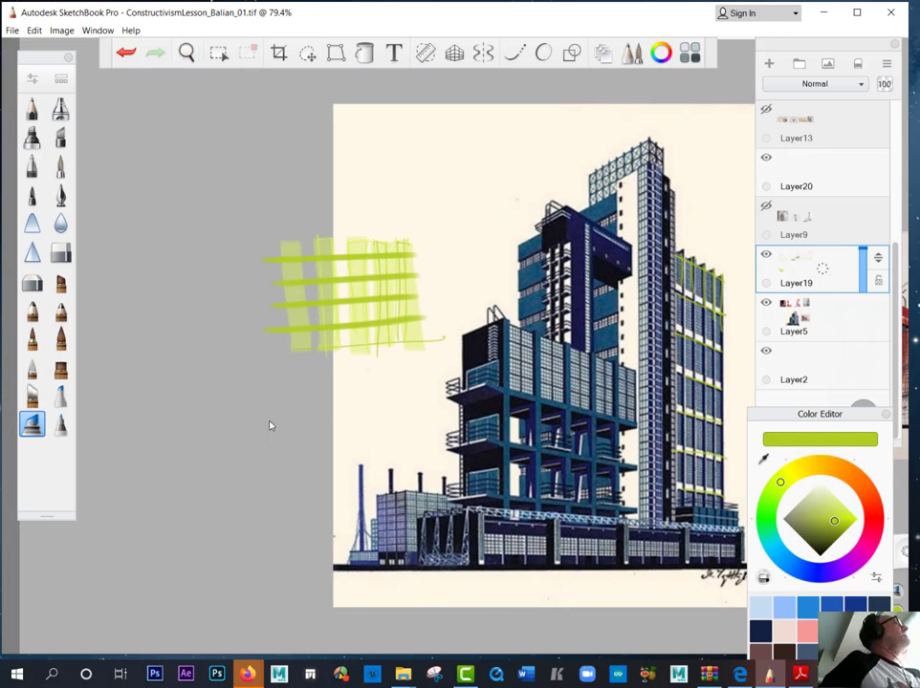
click(307, 54)
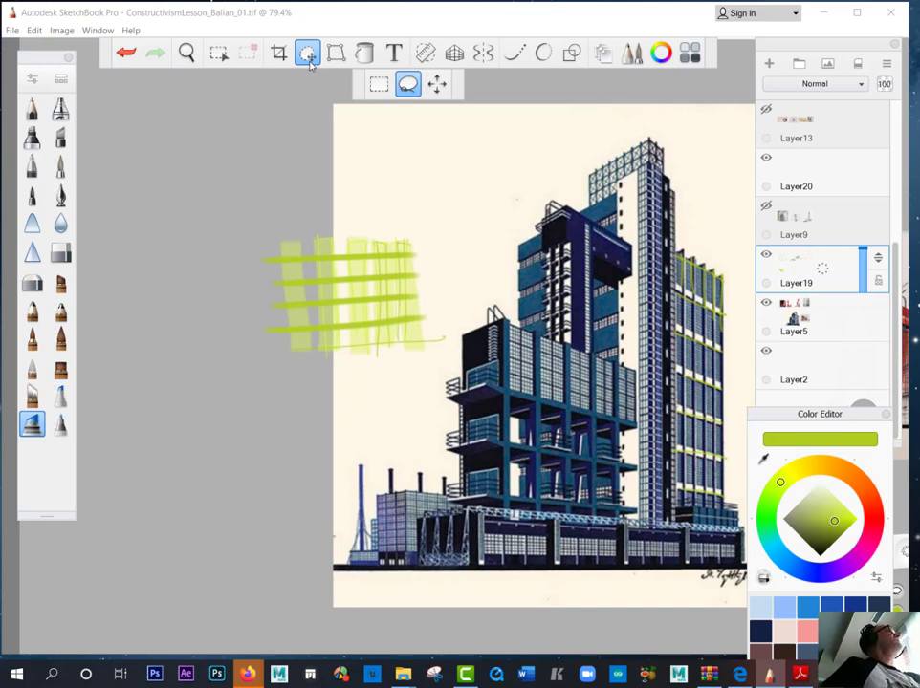
drag(256, 216, 218, 385)
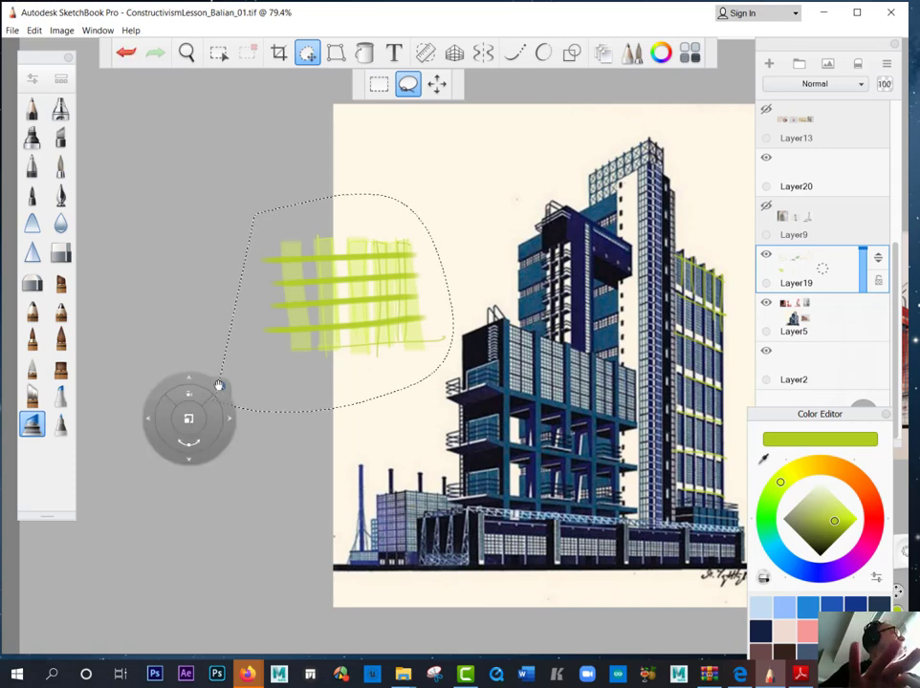
mouse_move(152, 456)
mouse_down()
mouse_move(148, 334)
mouse_move(142, 361)
mouse_move(157, 345)
mouse_up()
click(209, 289)
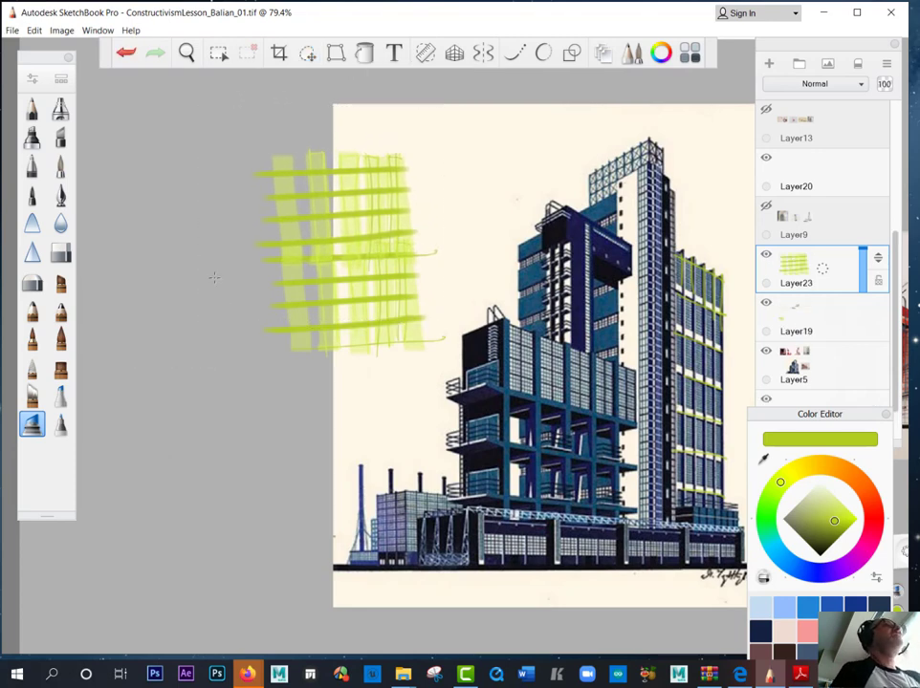
drag(821, 274, 821, 313)
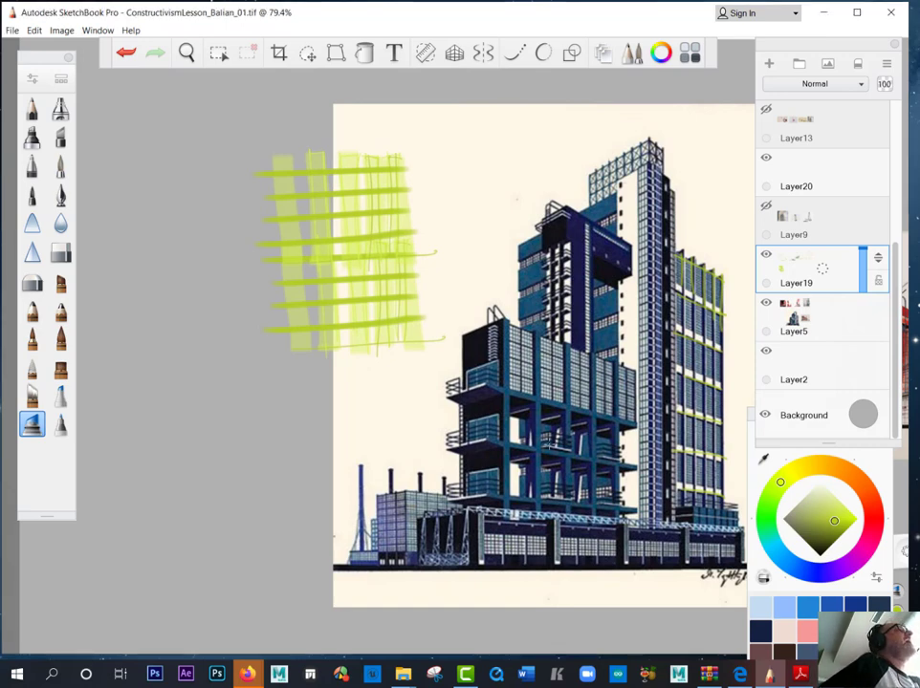
Step: Switch the brush to a burnt orange and mark the top of the blue building's central tower with a broad stroke
click(857, 481)
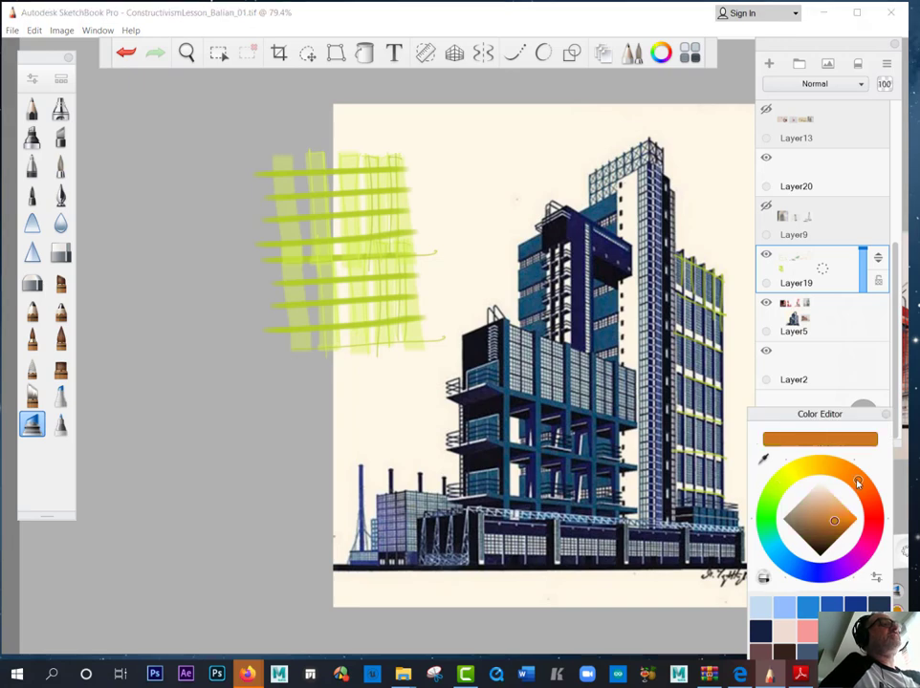
drag(834, 519, 834, 526)
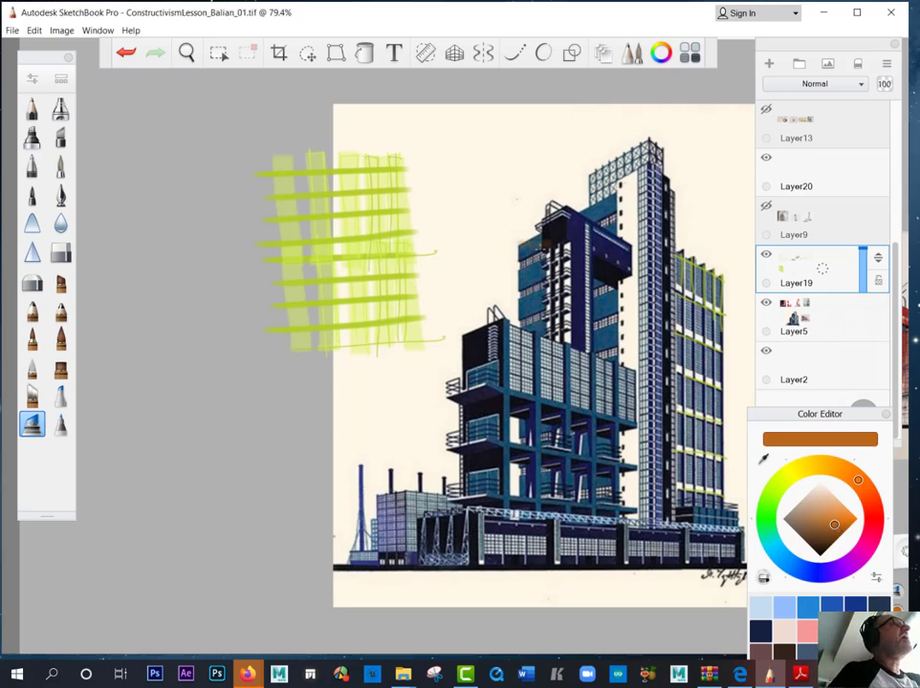
mouse_move(535, 149)
mouse_down()
mouse_move(570, 204)
mouse_move(554, 199)
mouse_move(568, 195)
mouse_up()
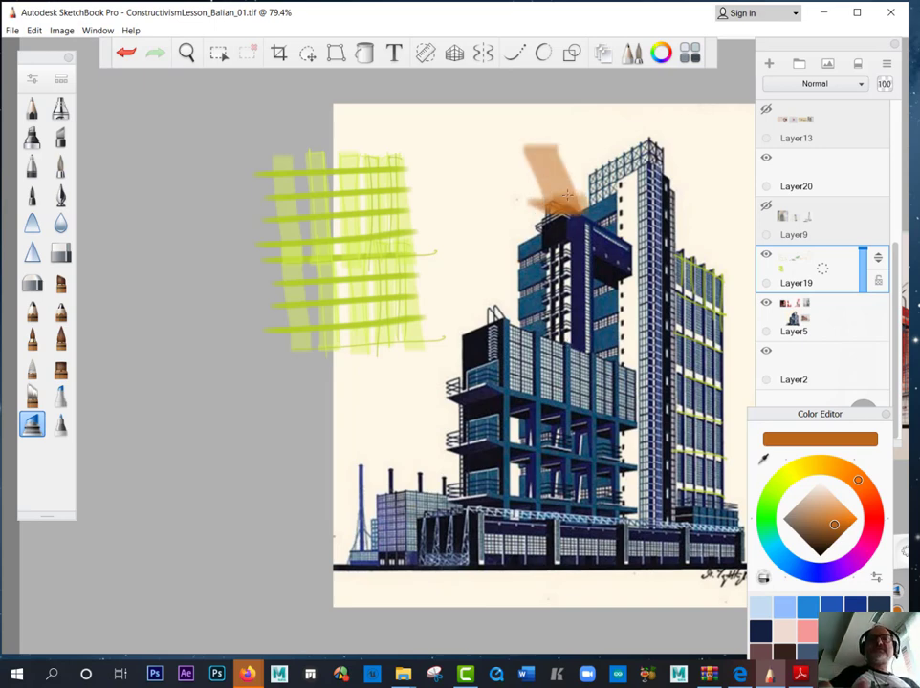
Step: Paint tall overlapping orange vertical bars along the left edge of the green grid with the brush at size 40
key(bracketleft)
drag(251, 225, 278, 225)
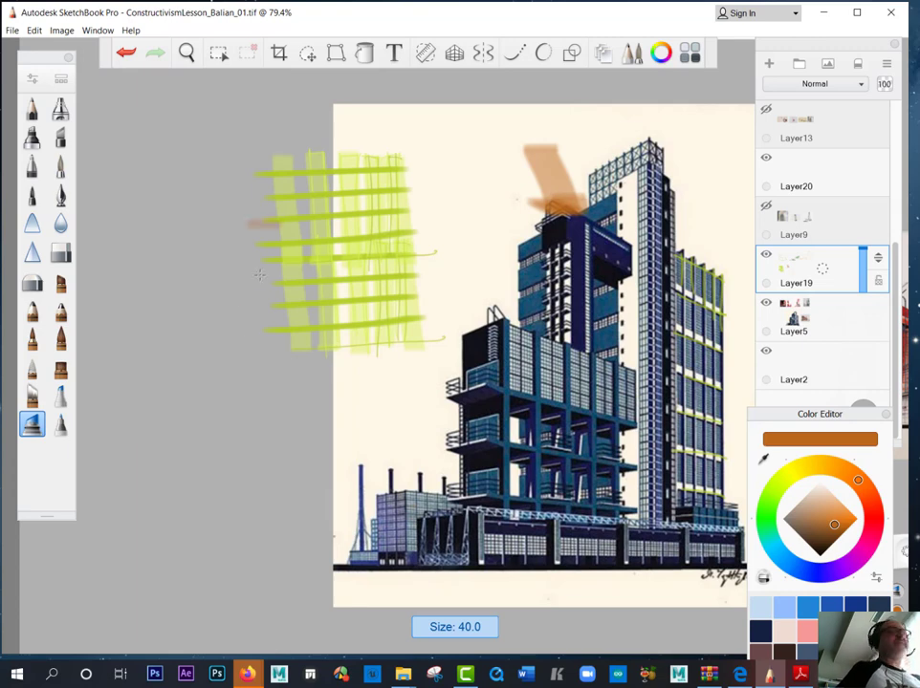
key(space)
drag(245, 429, 282, 494)
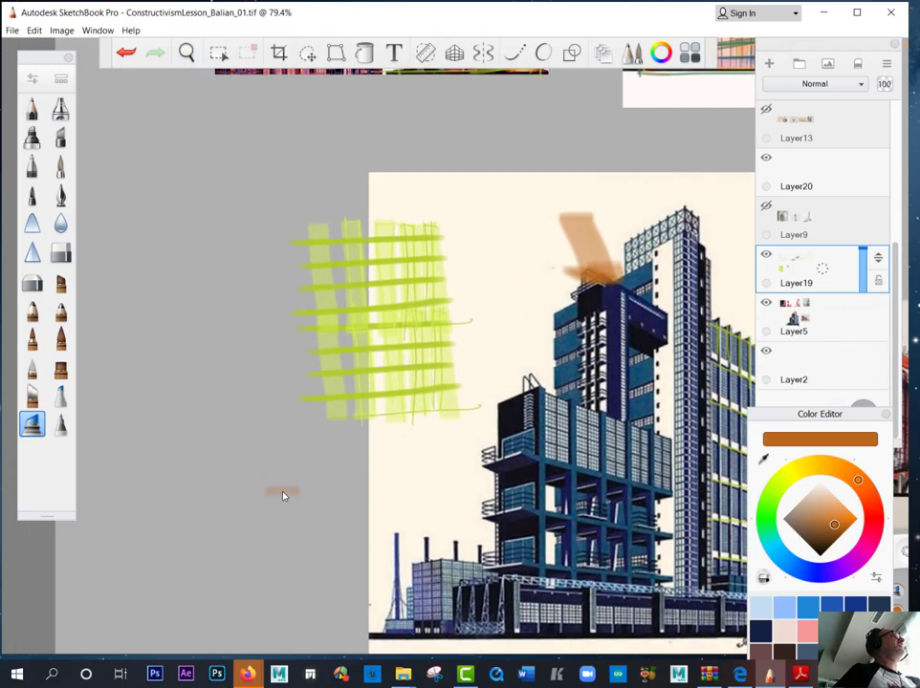
mouse_move(281, 127)
mouse_down()
mouse_move(308, 206)
mouse_move(311, 430)
mouse_up()
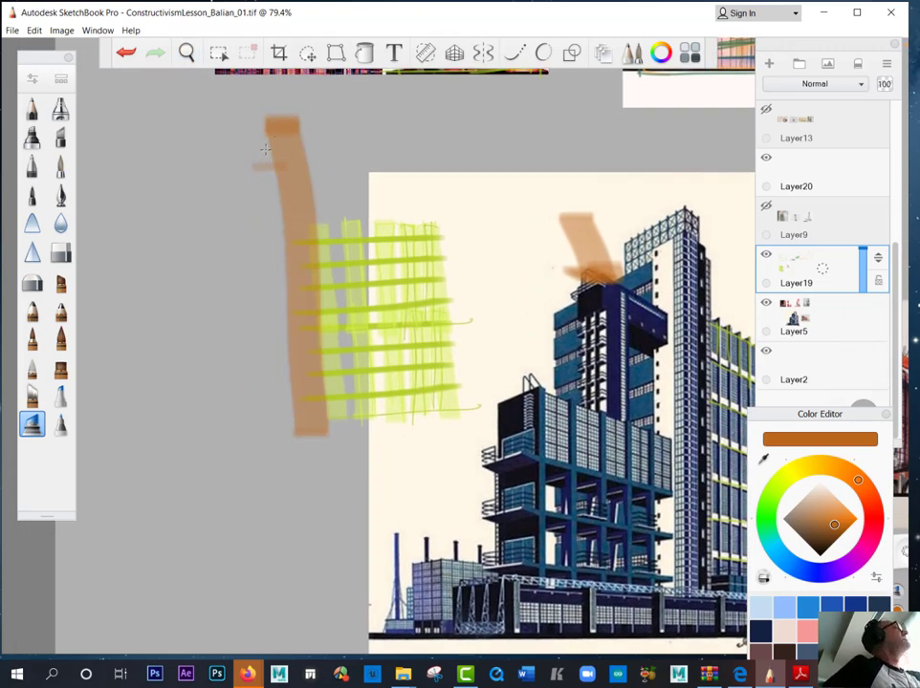
mouse_move(256, 86)
mouse_down()
mouse_move(264, 435)
mouse_move(251, 258)
mouse_move(246, 438)
mouse_move(270, 412)
mouse_up()
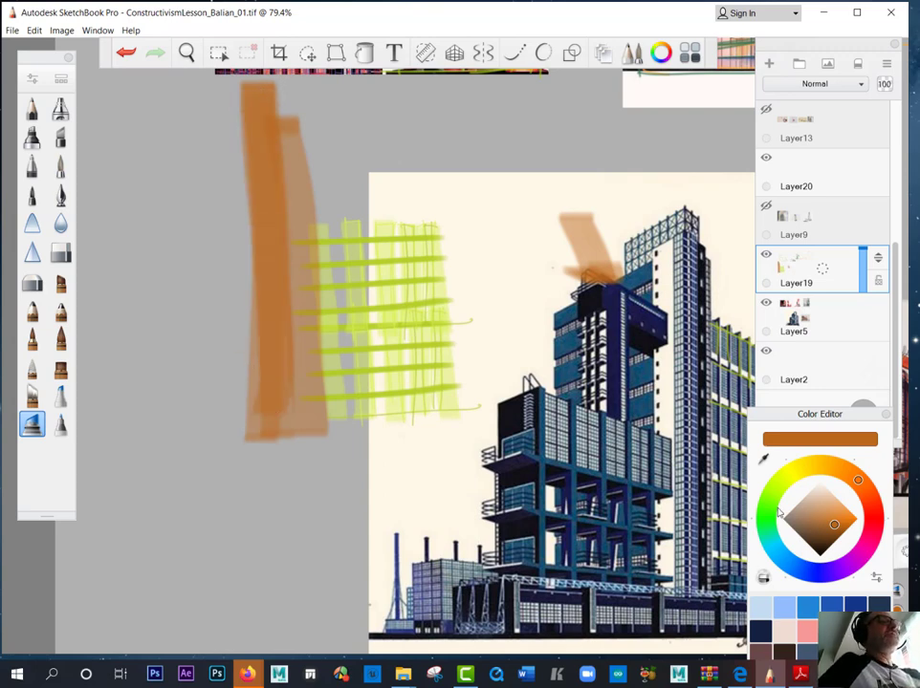
Step: Change the brush to dark red and paint a tall bar left of the orange mass, joined to it by a horizontal crossbar
click(873, 512)
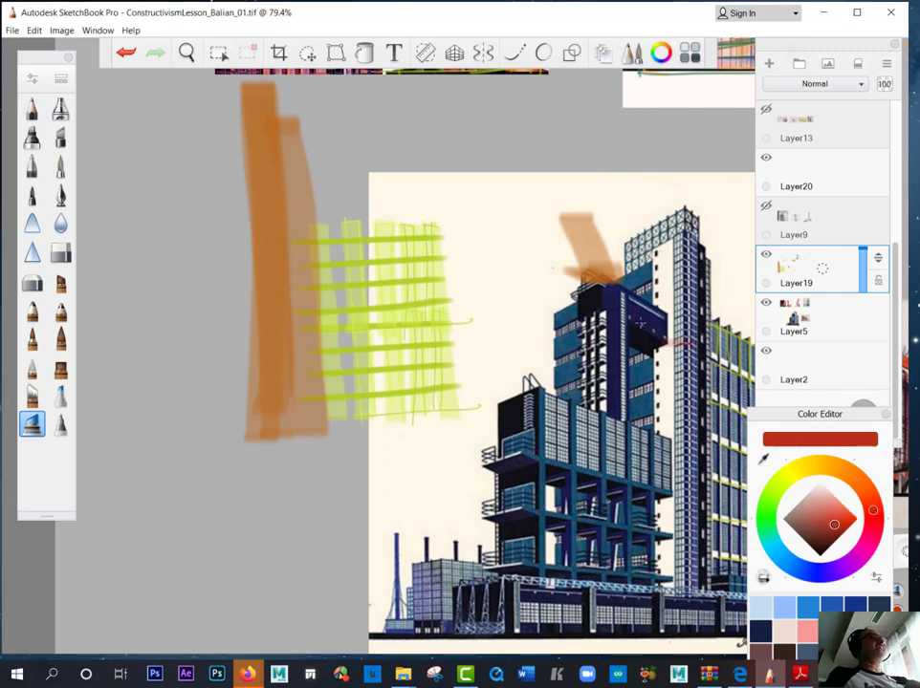
mouse_move(263, 163)
mouse_down()
mouse_move(174, 160)
mouse_move(202, 448)
mouse_up()
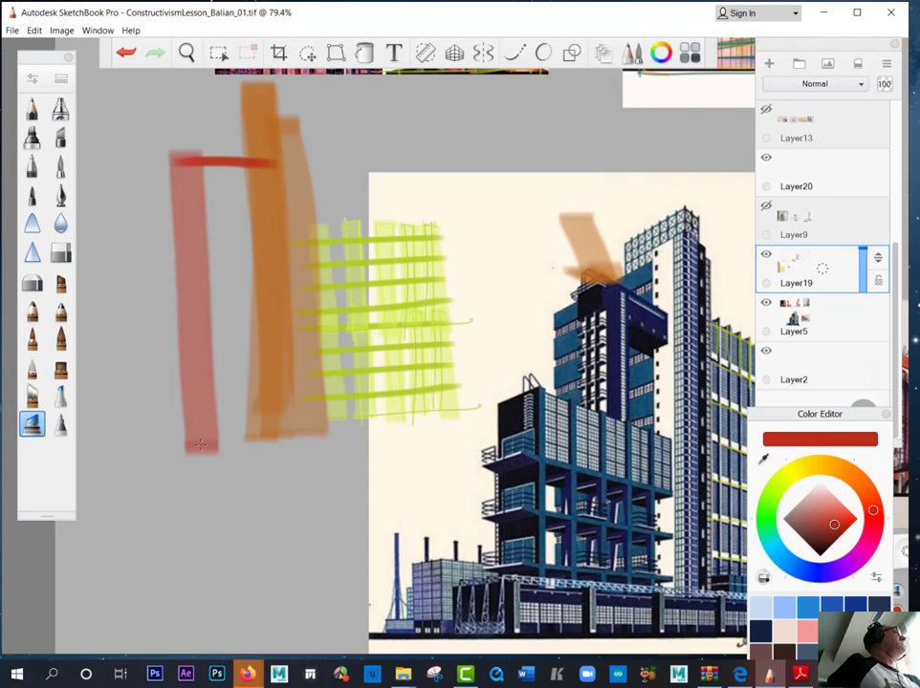
mouse_move(263, 166)
mouse_down()
mouse_move(143, 168)
mouse_move(203, 452)
mouse_up()
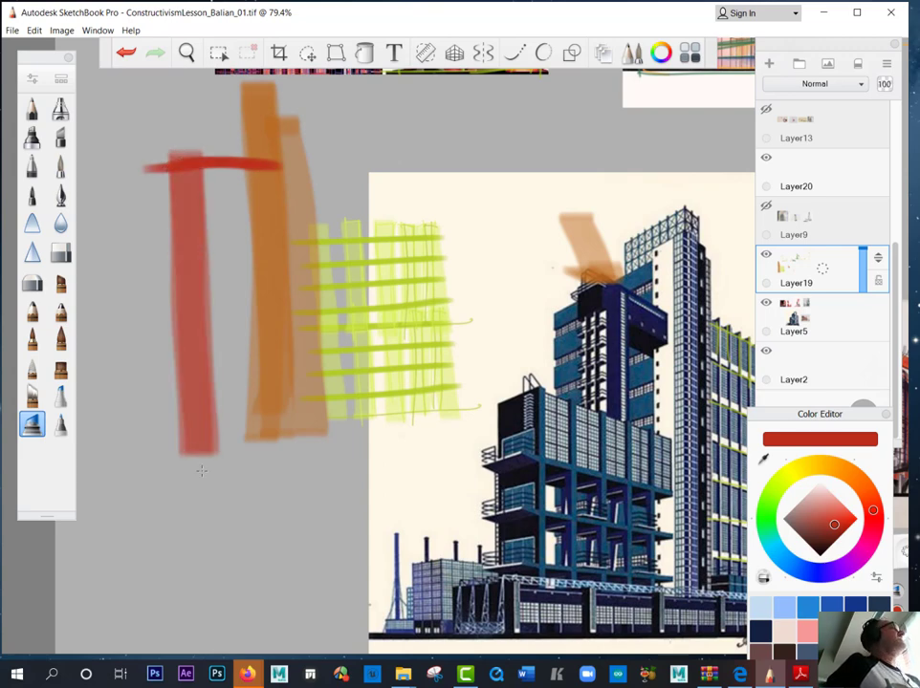
drag(180, 178, 195, 419)
drag(278, 165, 182, 167)
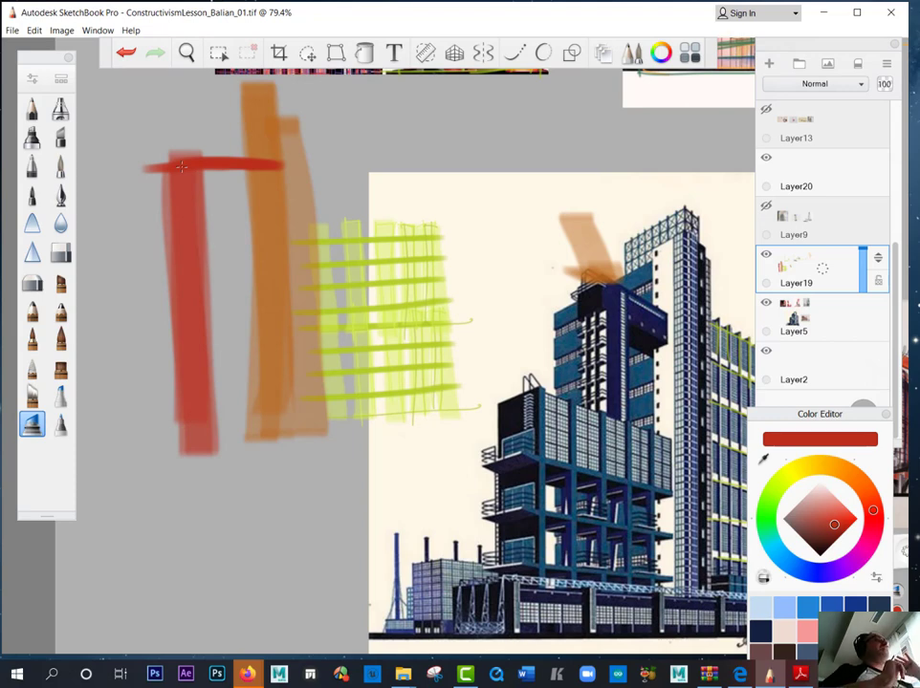
Step: Lighten the red to pale pink and add a column of short horizontal ticks along the red bar's left side
click(820, 499)
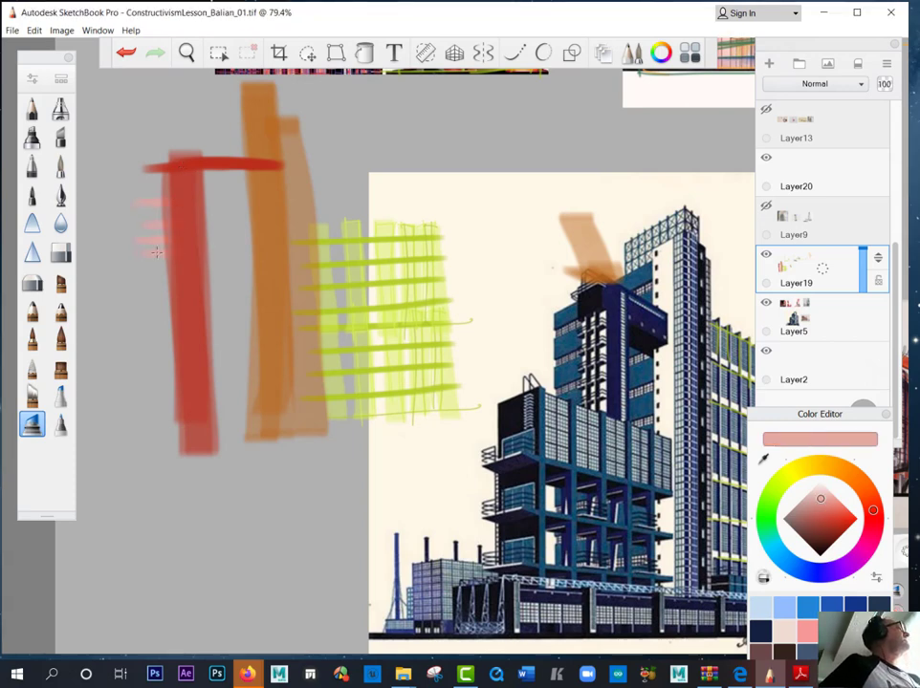
drag(139, 269, 164, 268)
drag(127, 285, 152, 285)
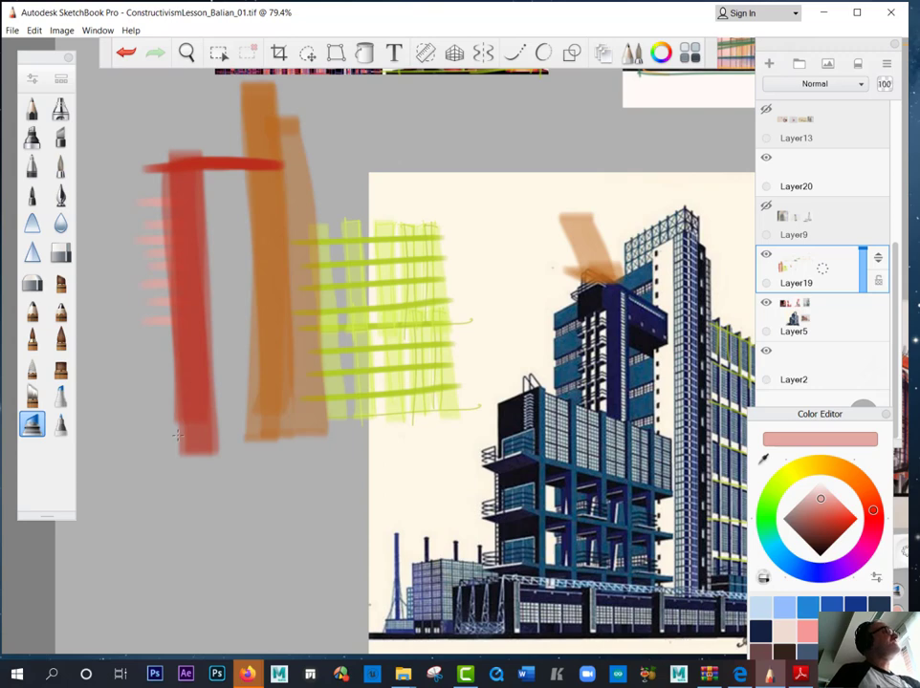
Step: Return the brush to a muted red and thicken the crossbar and the vertical red bar
click(834, 519)
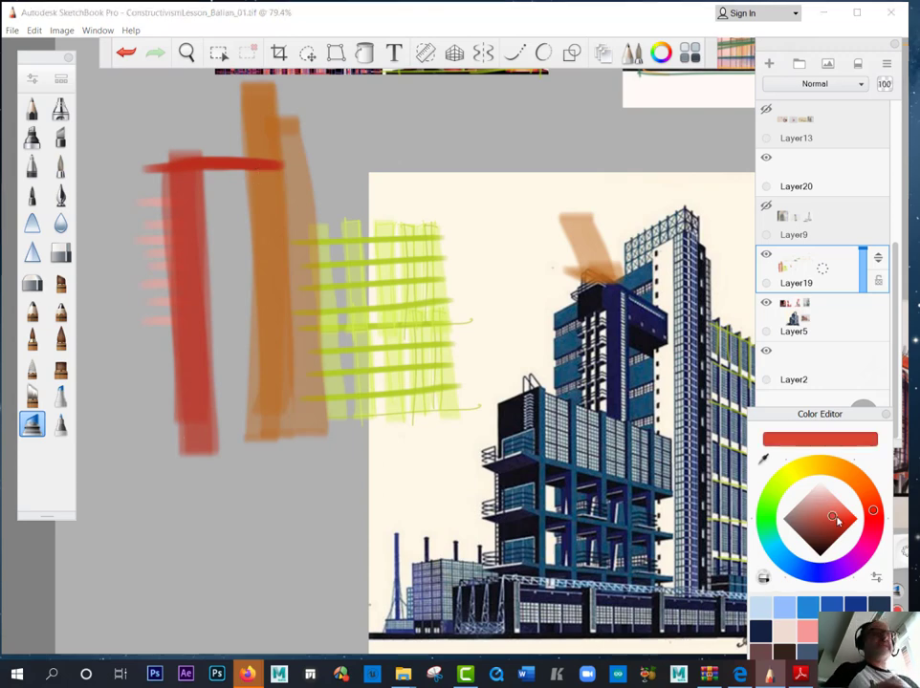
drag(834, 518, 825, 522)
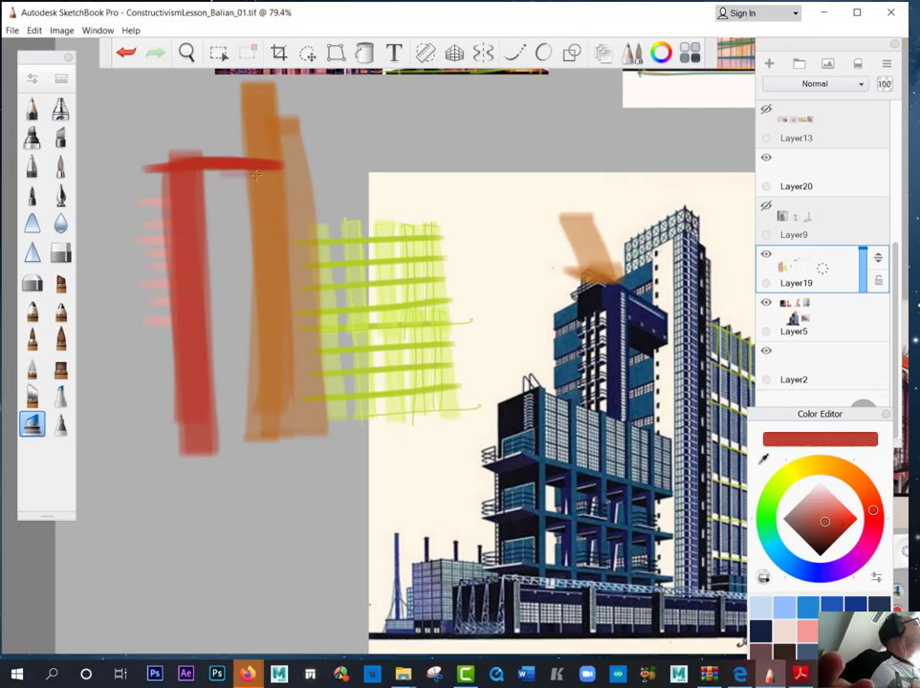
mouse_move(196, 174)
mouse_down()
mouse_move(283, 176)
mouse_move(246, 172)
mouse_move(281, 179)
mouse_move(201, 192)
mouse_up()
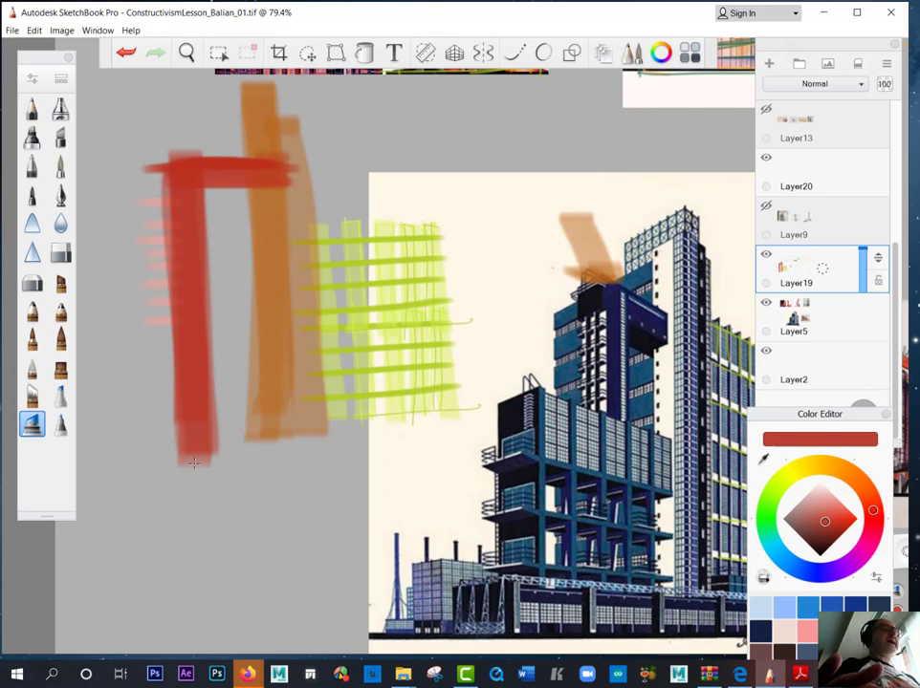
Step: Change the brush colour to a medium blue
key(space)
drag(148, 527, 214, 524)
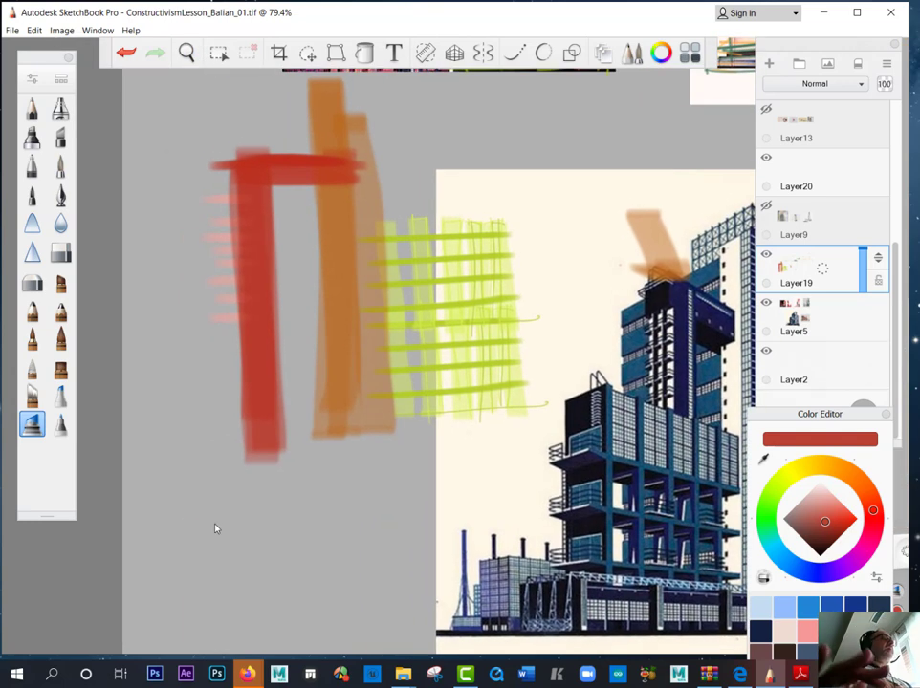
click(215, 524)
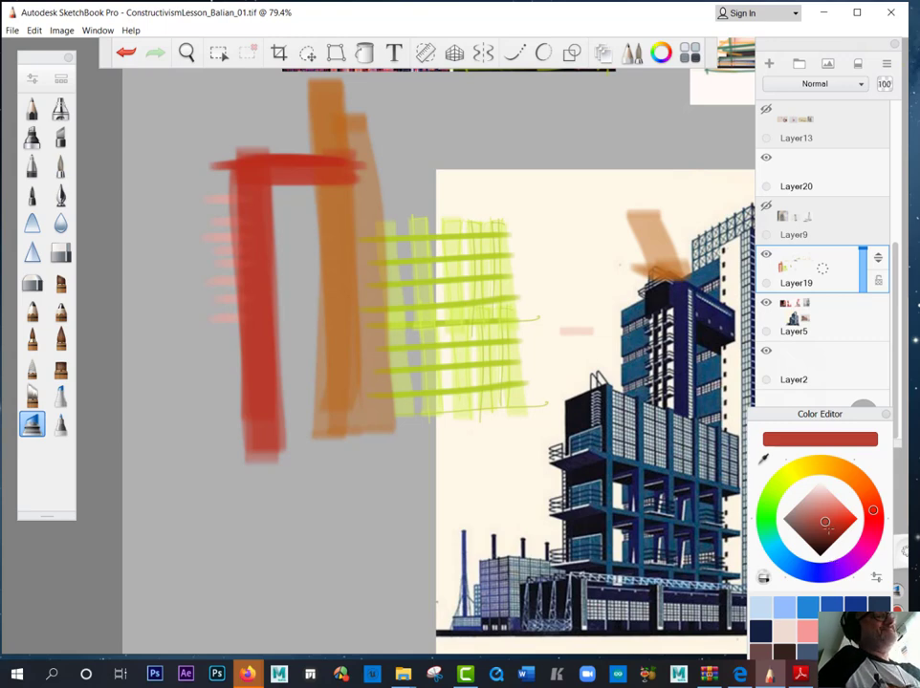
click(785, 561)
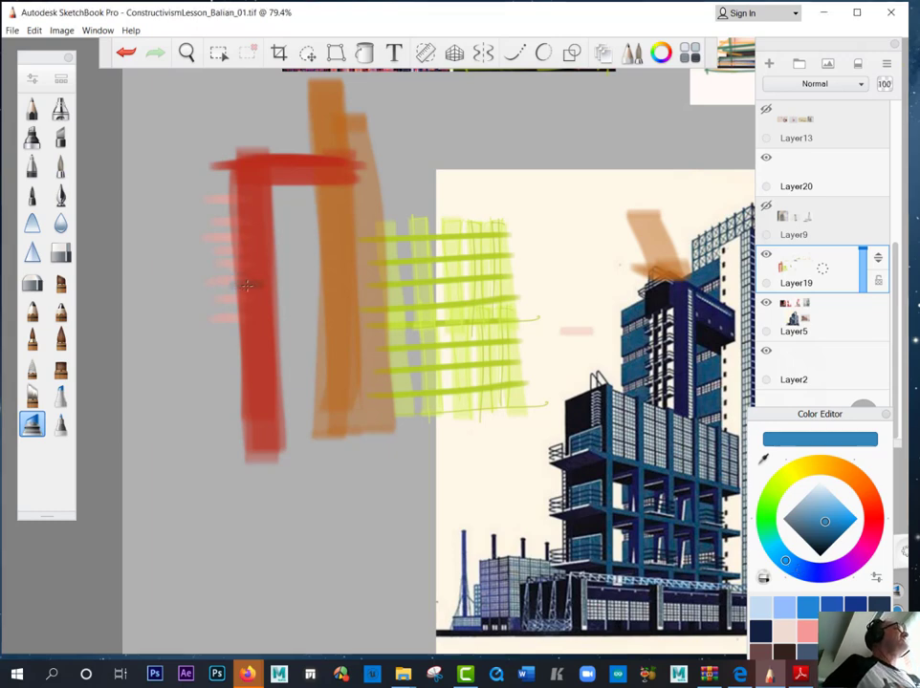
Step: Lasso the coloured mass diagram, scale it down and move it so its green grid overlaps the building image's left edge
click(307, 52)
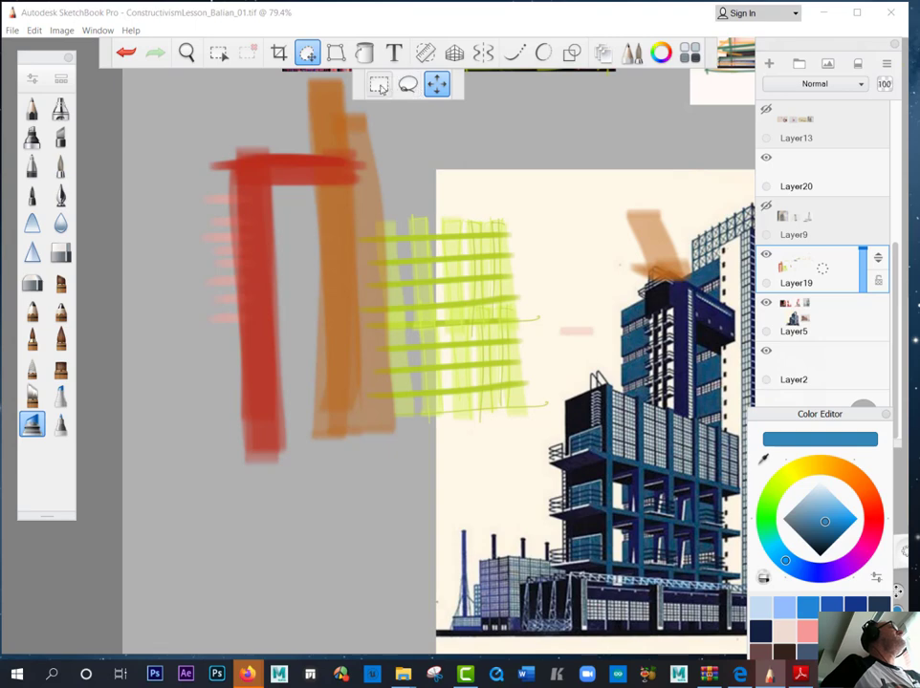
click(408, 86)
mouse_move(530, 456)
mouse_down()
mouse_move(462, 93)
mouse_move(206, 432)
mouse_move(225, 545)
mouse_up()
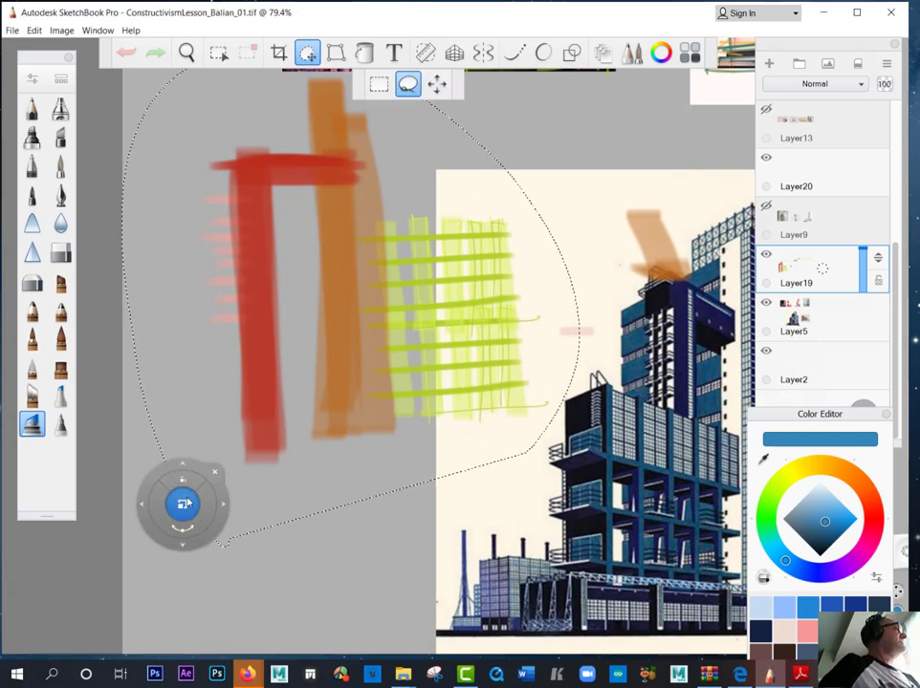
drag(181, 502, 143, 492)
mouse_move(113, 529)
mouse_down()
mouse_move(185, 521)
mouse_move(168, 534)
mouse_up()
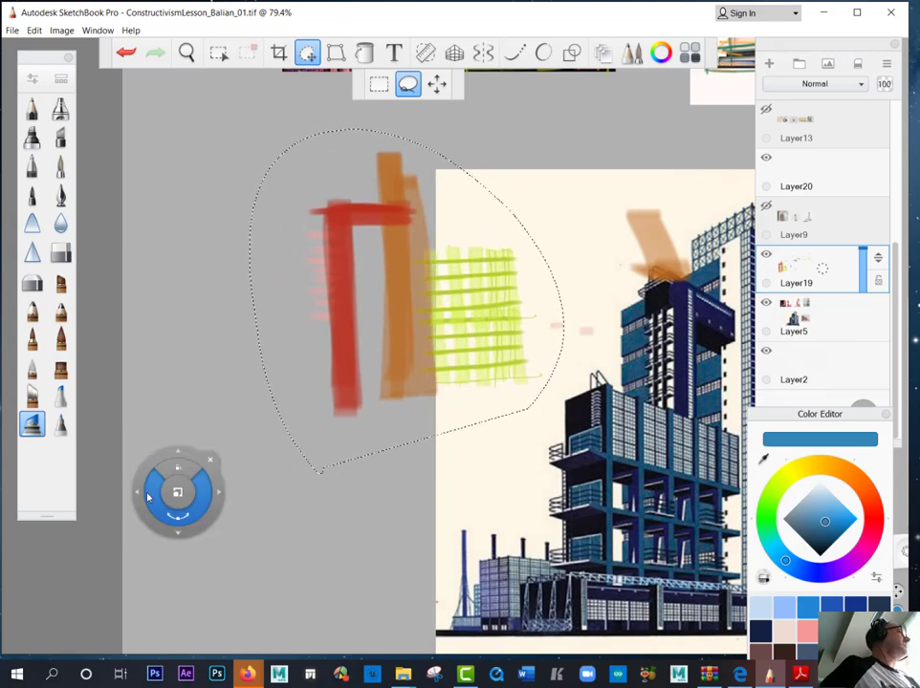
click(210, 459)
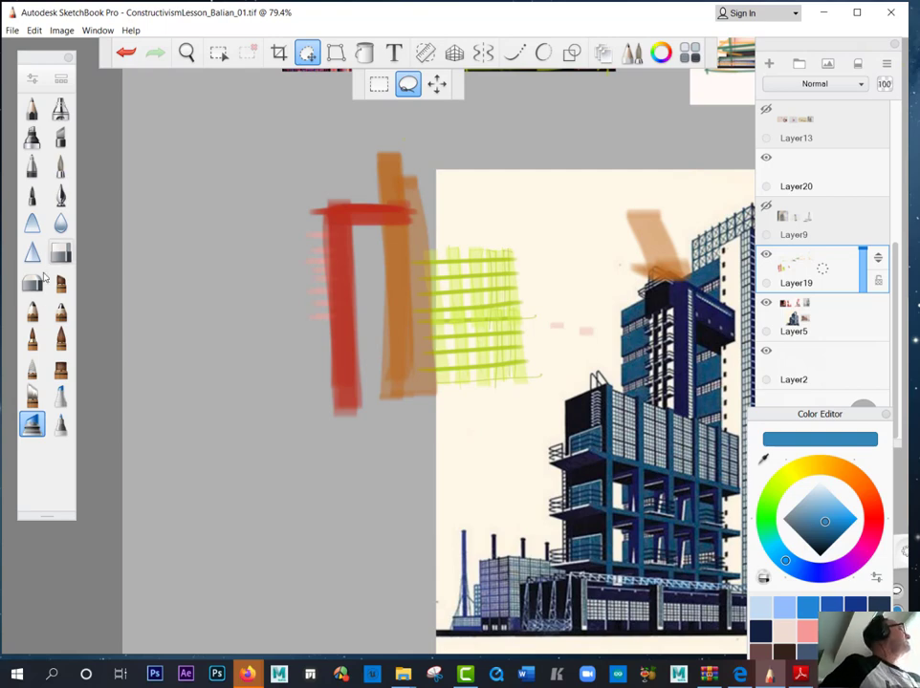
Step: Paint a wide blue horizontal block across the red bar with Copic Extra Broad Nib, and mark the building's lower block with a blue arrow
click(32, 424)
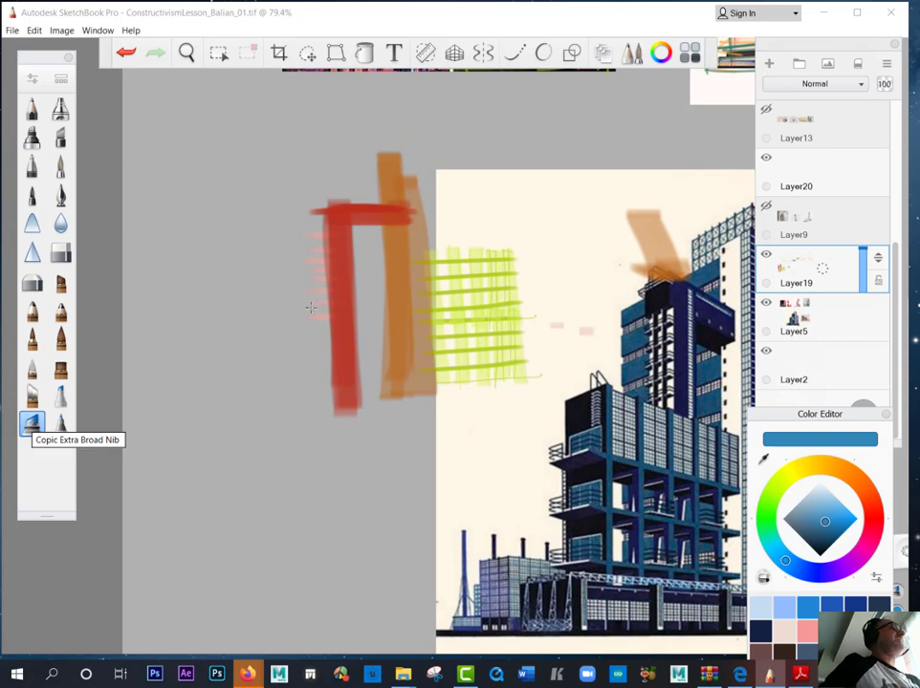
mouse_move(331, 287)
mouse_down()
mouse_move(312, 288)
mouse_move(354, 298)
mouse_move(234, 298)
mouse_move(340, 289)
mouse_move(225, 306)
mouse_move(249, 304)
mouse_up()
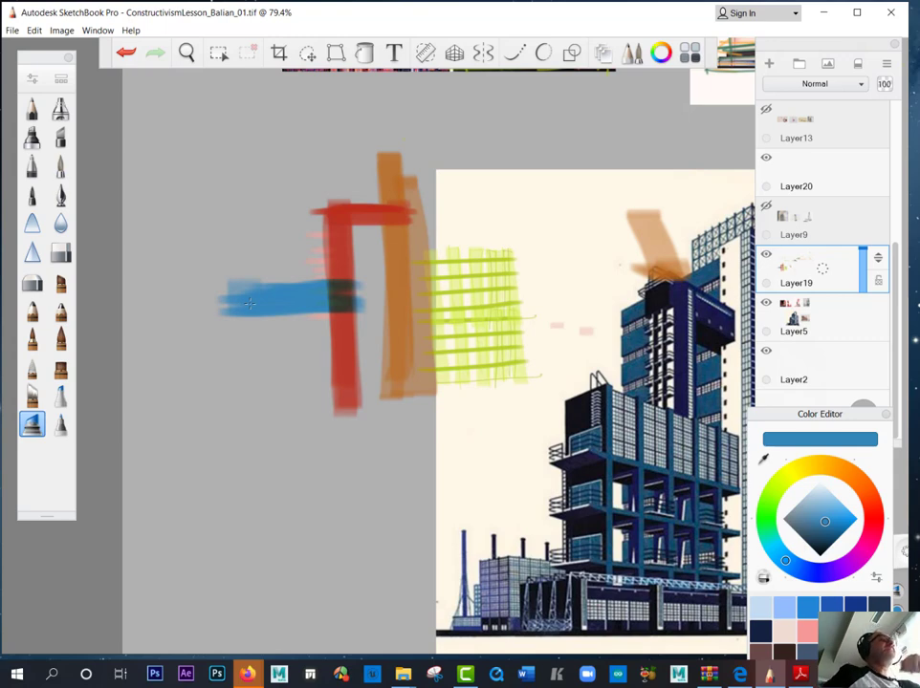
mouse_move(339, 302)
mouse_down()
mouse_move(244, 315)
mouse_move(301, 288)
mouse_move(196, 306)
mouse_move(330, 323)
mouse_up()
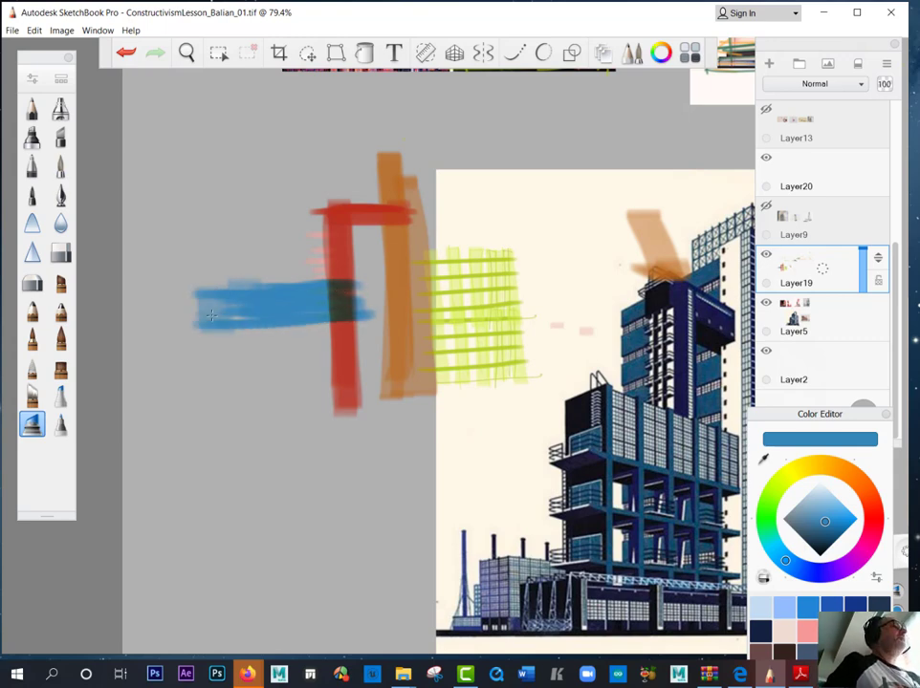
mouse_move(598, 362)
mouse_down()
mouse_move(566, 378)
mouse_move(608, 381)
mouse_up()
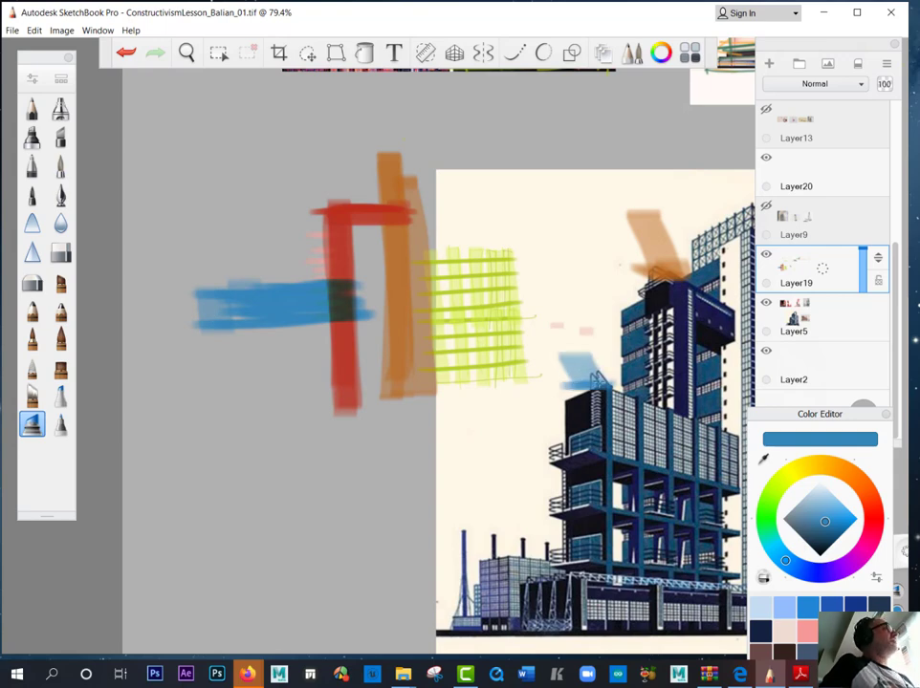
Step: Darken the colour to navy and paint a dark patch at size 40 where the blue block crosses the red bar
click(823, 546)
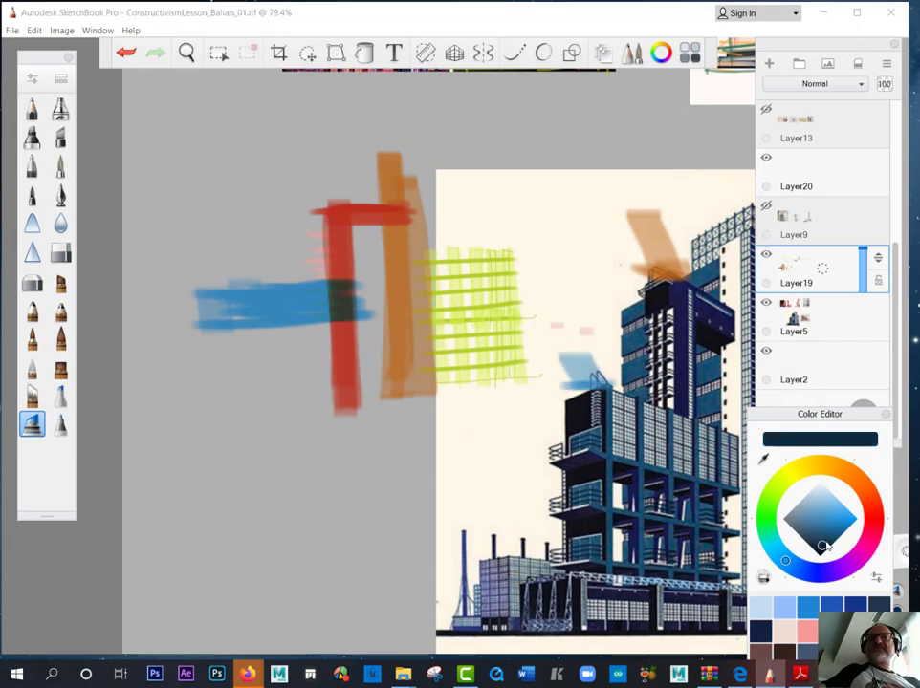
key([)
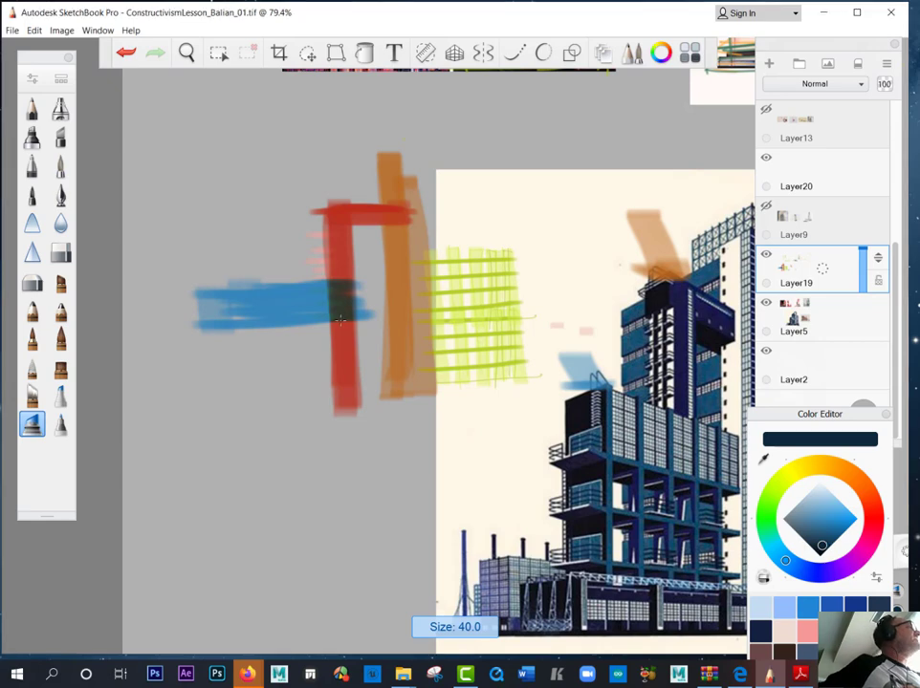
drag(318, 287, 344, 320)
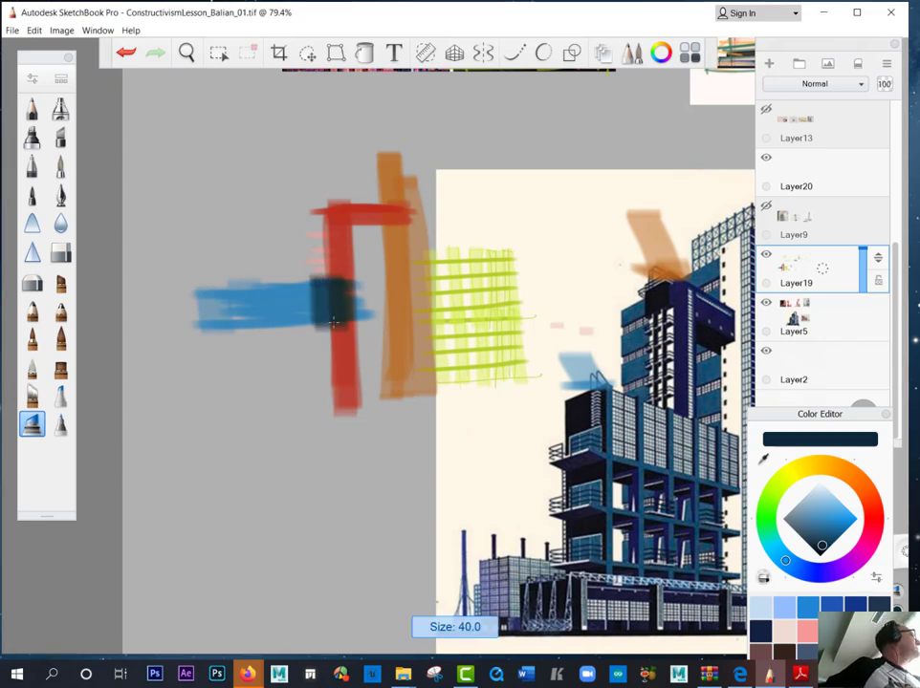
Step: Switch to a narrower Copic marker and draw five dark vertical lines across the blue block, extending well below it
click(61, 395)
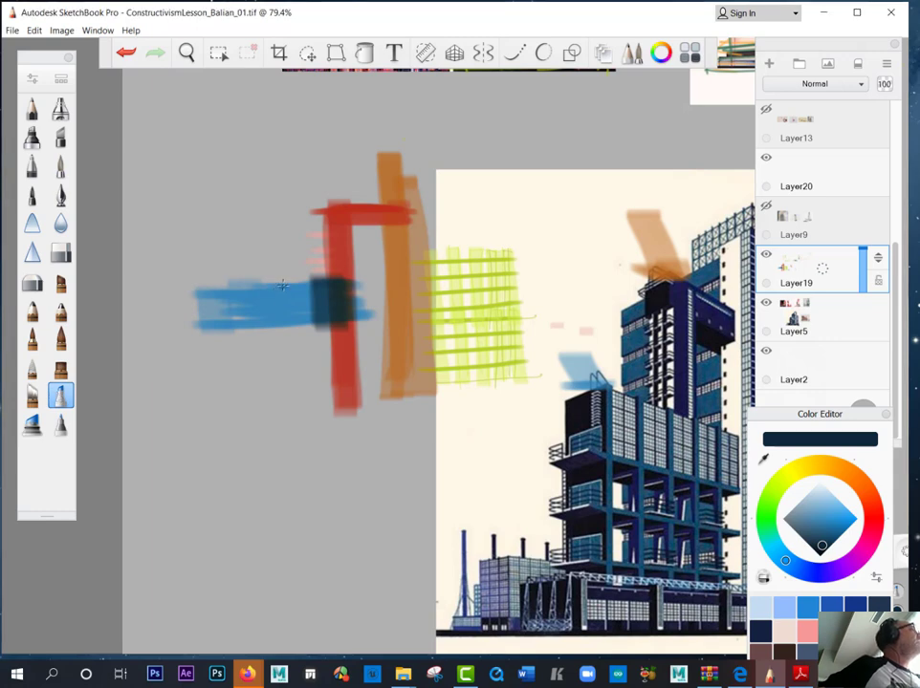
mouse_move(282, 282)
mouse_down()
mouse_move(282, 342)
mouse_move(257, 339)
mouse_up()
drag(228, 278, 228, 337)
drag(197, 277, 198, 323)
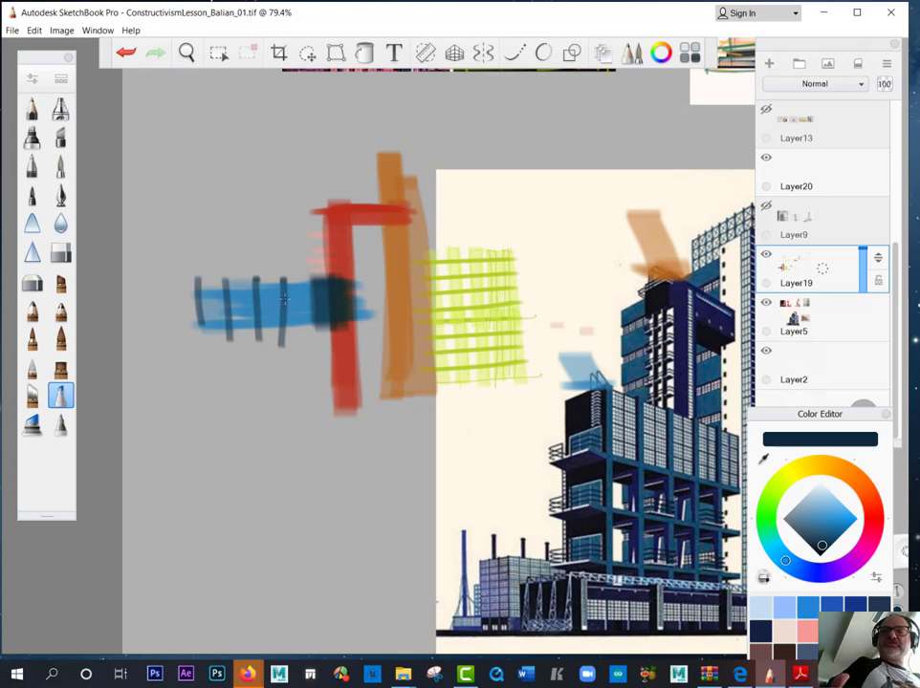
mouse_move(281, 316)
mouse_down()
mouse_move(281, 431)
mouse_move(267, 440)
mouse_up()
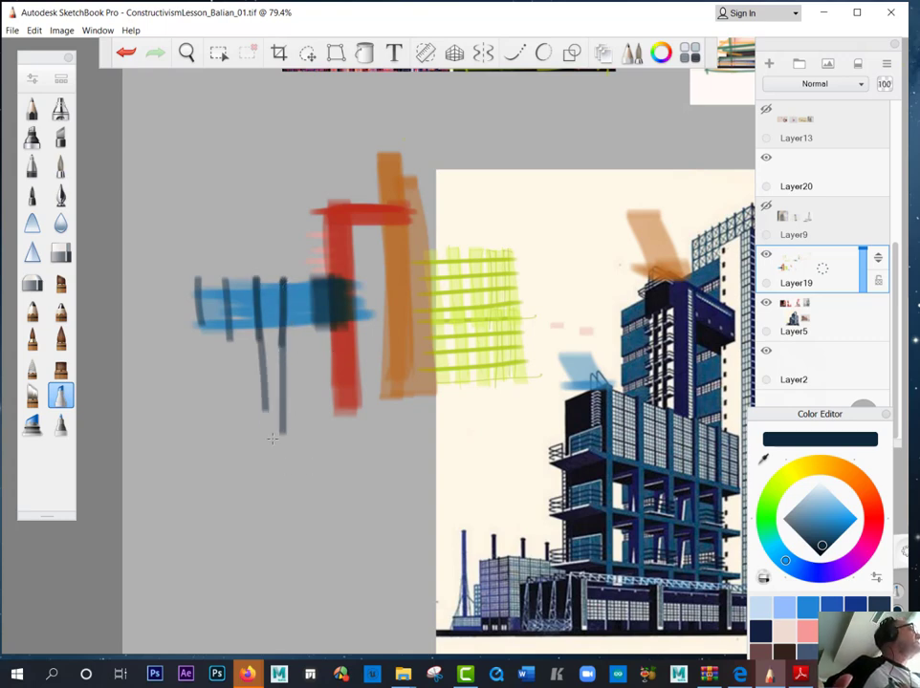
drag(229, 320, 236, 441)
drag(197, 320, 212, 439)
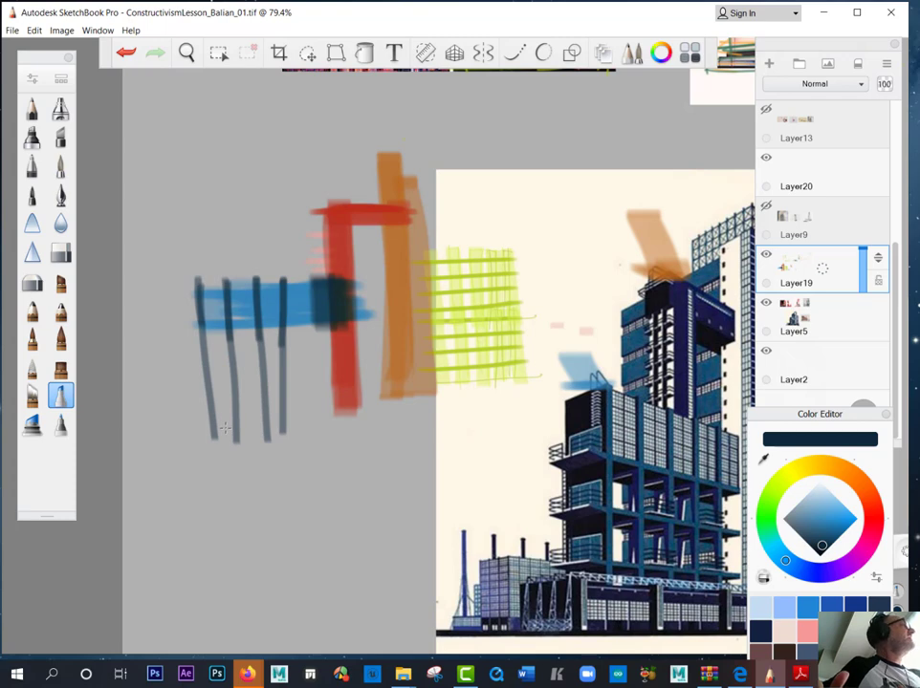
drag(317, 293, 323, 420)
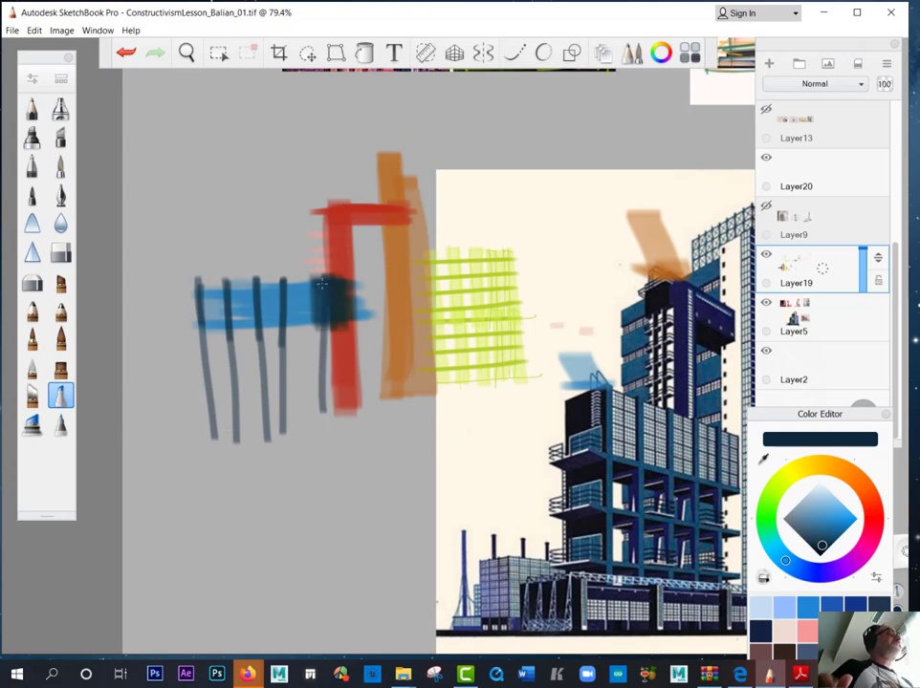
Step: Cross the dark vertical lines with two horizontal lines and add a dark arrow pointing at the top of the building's lower block
drag(189, 409, 373, 396)
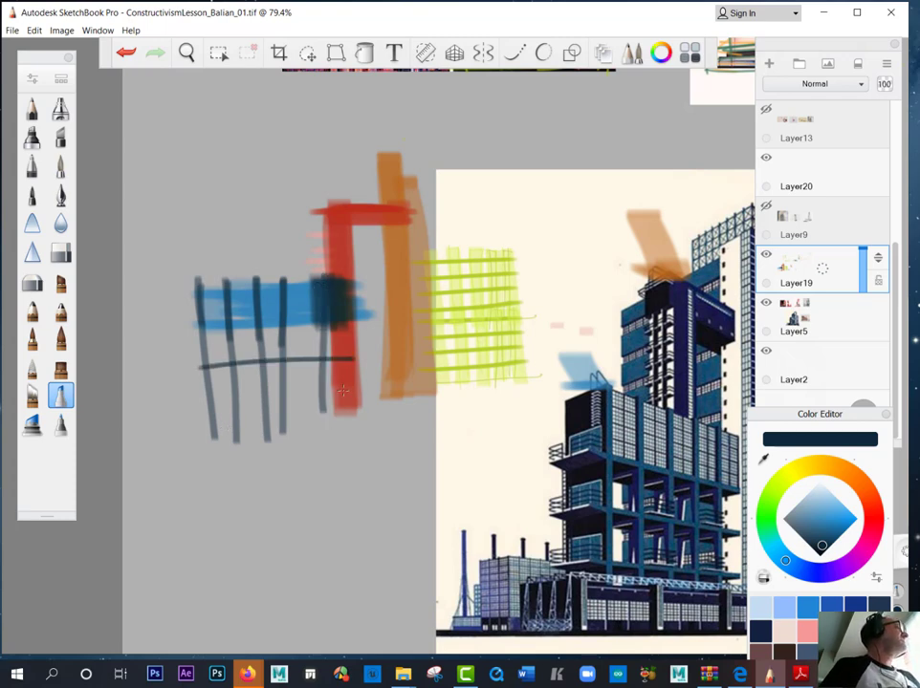
drag(201, 366, 351, 358)
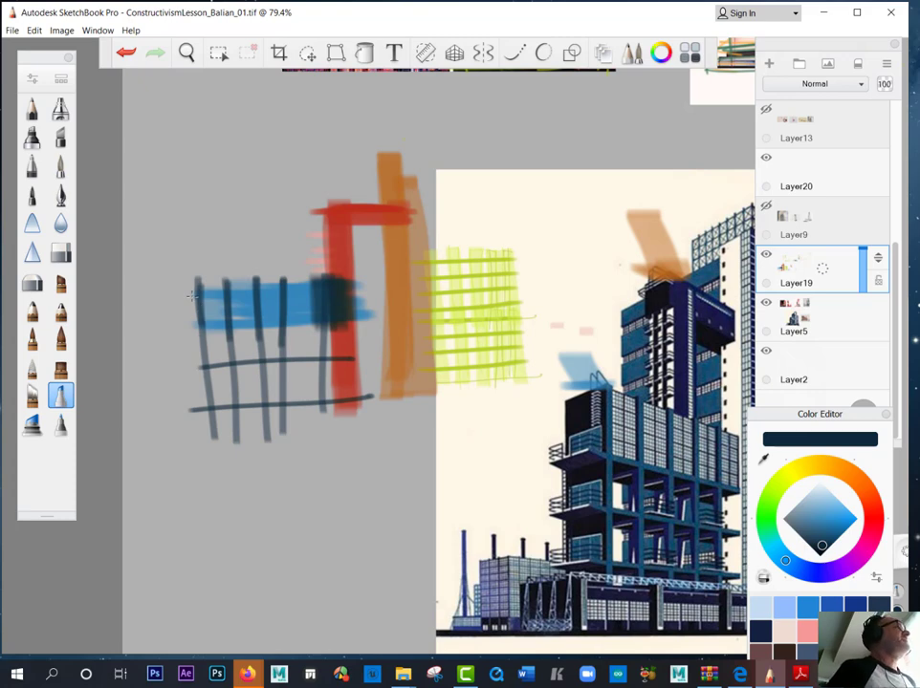
drag(564, 331, 572, 372)
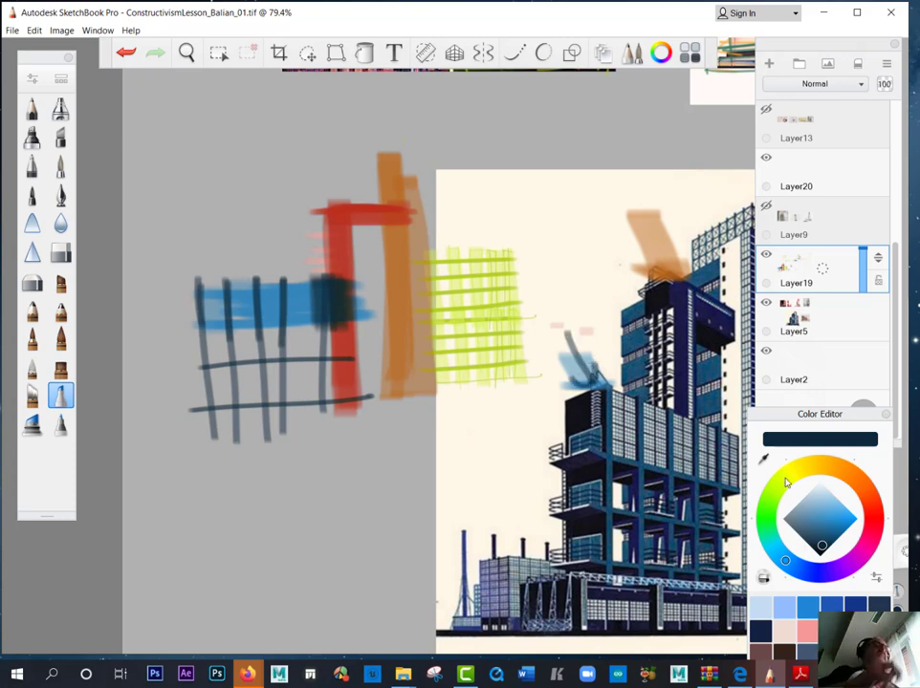
Step: Draw two small dark arrows above the thin chimneys at the lower left of the building image
key(space)
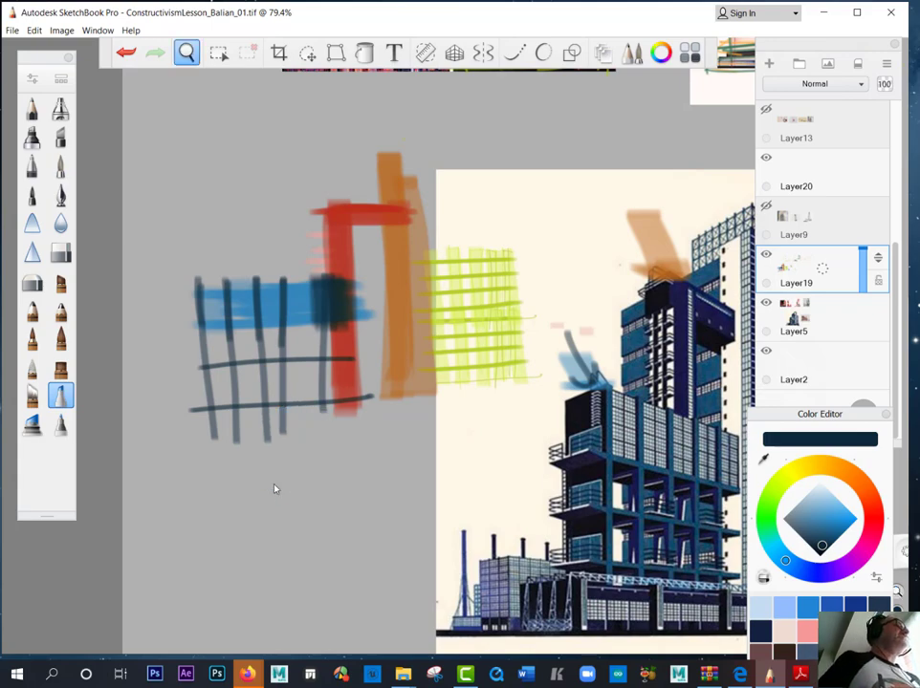
drag(276, 489, 236, 427)
key(space)
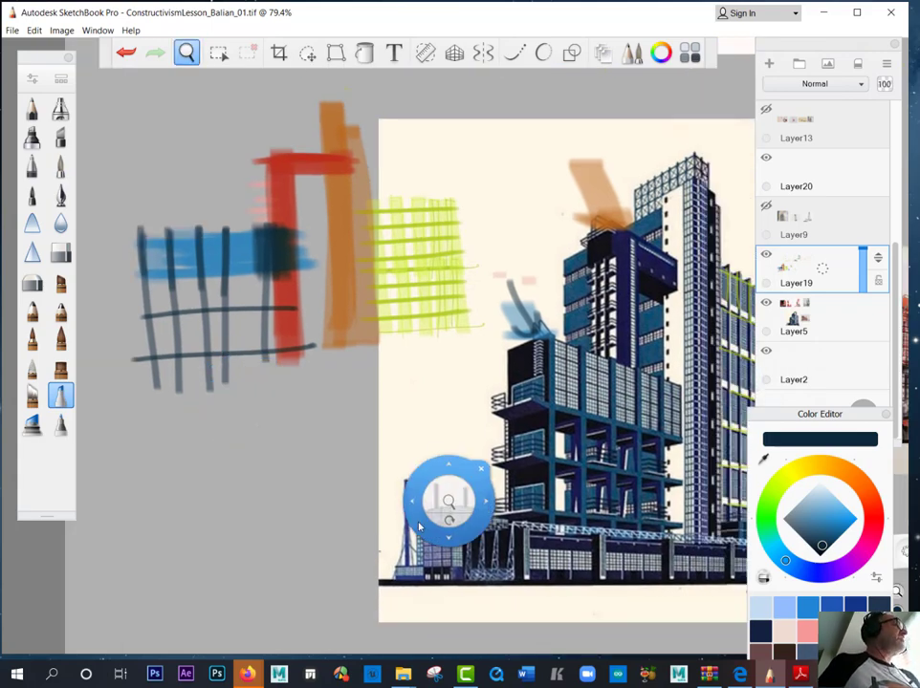
drag(439, 498, 443, 507)
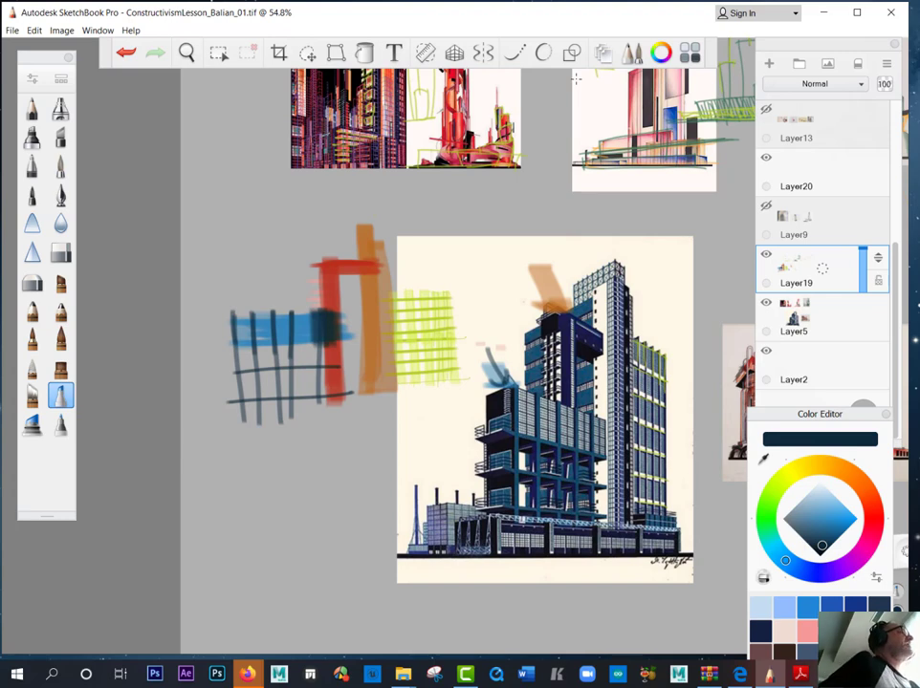
mouse_move(406, 456)
mouse_down()
mouse_move(414, 478)
mouse_move(430, 464)
mouse_move(417, 470)
mouse_up()
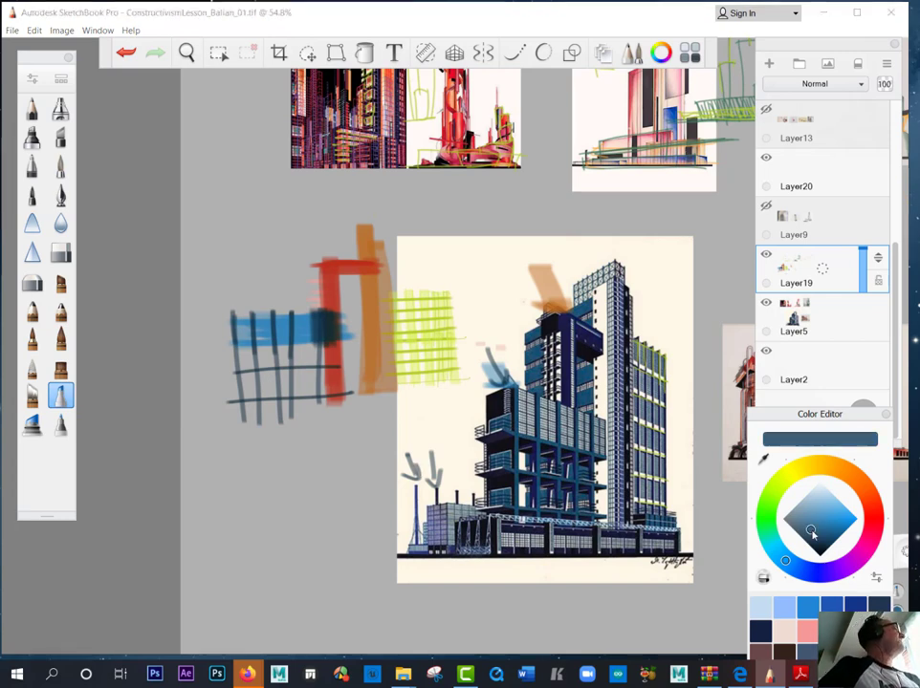
Step: Fill the dark line grid with broad muted grey-blue strokes using the Copic Extra Broad Nib
click(65, 253)
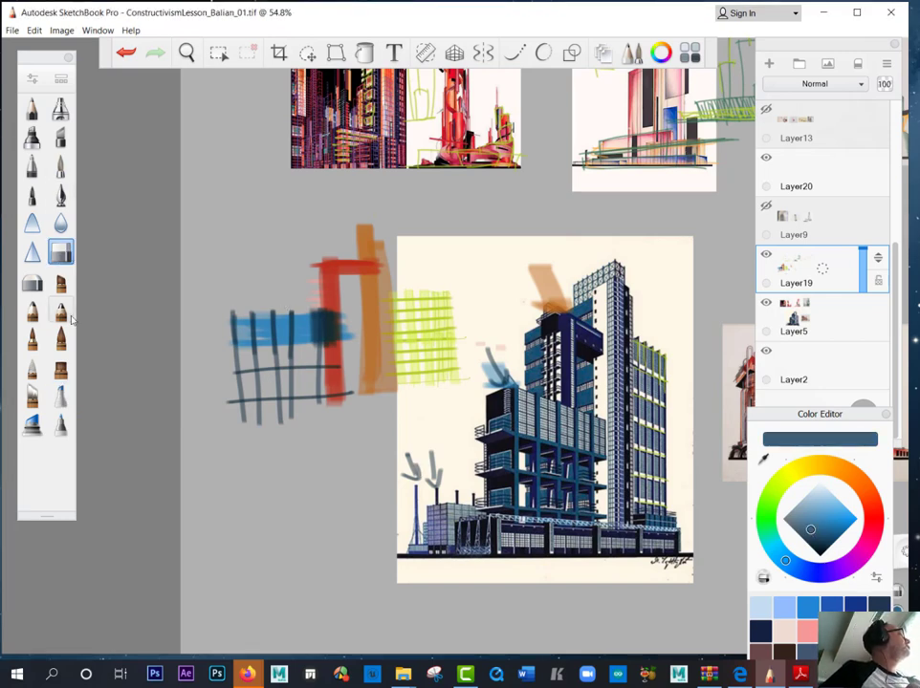
click(32, 424)
mouse_move(320, 344)
mouse_down()
mouse_move(309, 373)
mouse_move(320, 350)
mouse_move(281, 320)
mouse_move(242, 316)
mouse_move(238, 394)
mouse_up()
mouse_move(339, 325)
mouse_down()
mouse_move(327, 394)
mouse_move(225, 323)
mouse_move(311, 311)
mouse_move(295, 407)
mouse_move(277, 392)
mouse_up()
drag(225, 311, 243, 397)
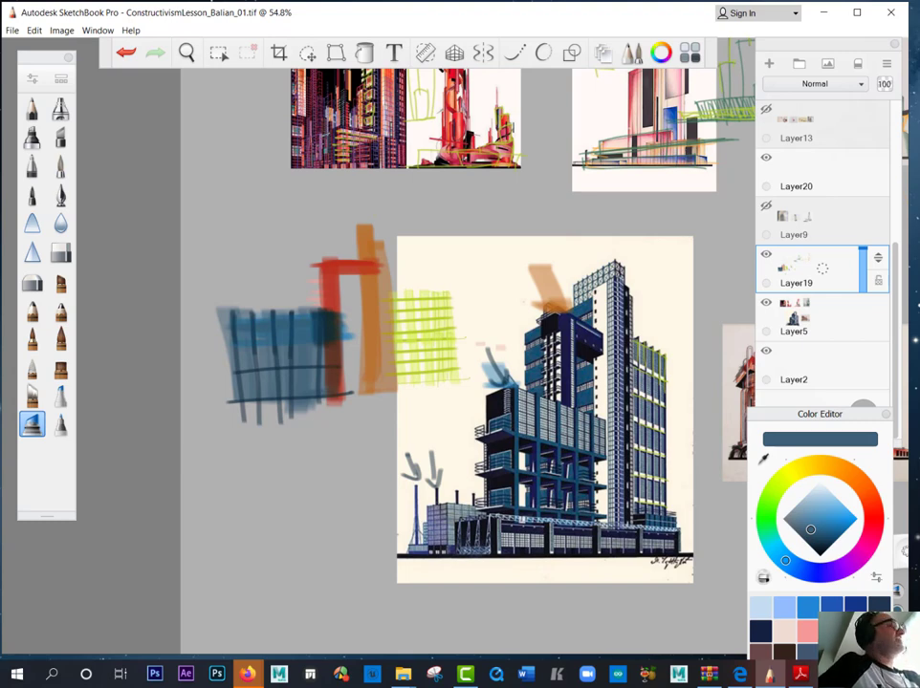
Step: Paint a pink horizontal band across the lower part of the whole diagram, and strengthen it with a more saturated red
click(832, 631)
drag(829, 506, 827, 498)
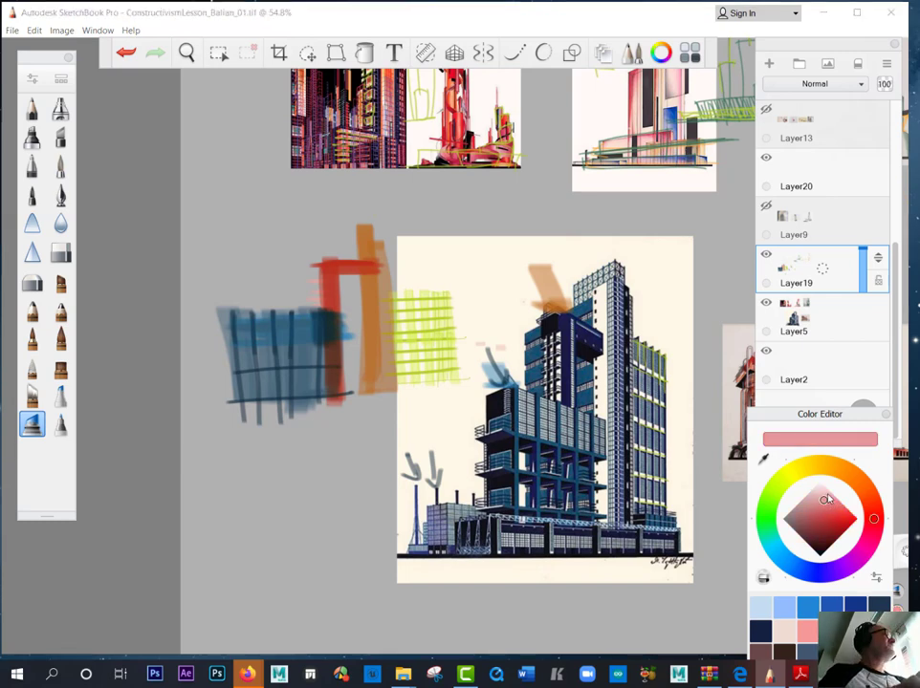
key(space)
drag(326, 422, 279, 451)
drag(246, 419, 248, 420)
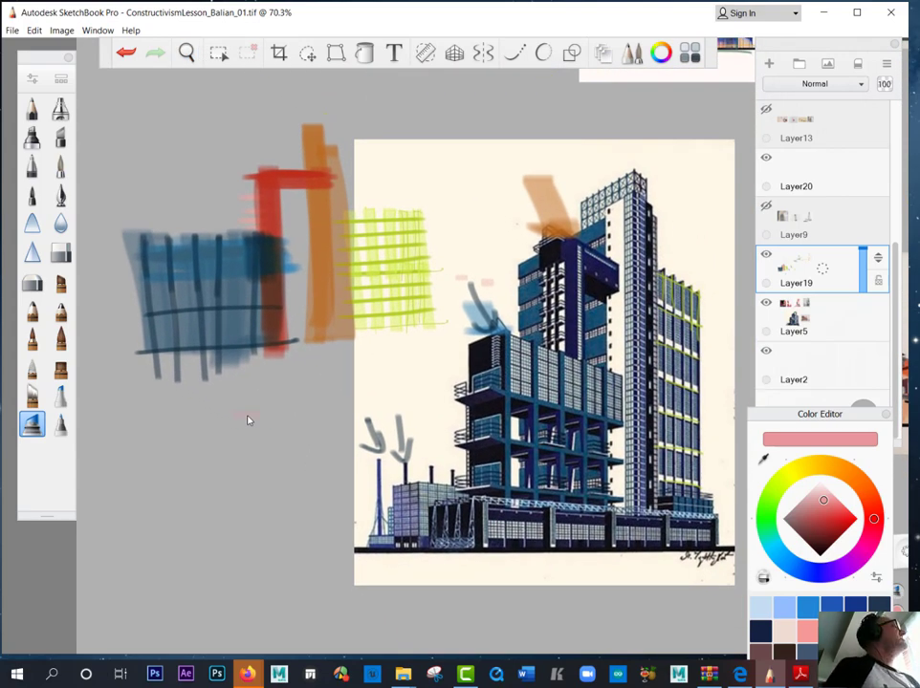
mouse_move(445, 293)
mouse_down()
mouse_move(446, 332)
mouse_move(369, 296)
mouse_move(132, 311)
mouse_move(443, 330)
mouse_move(327, 330)
mouse_up()
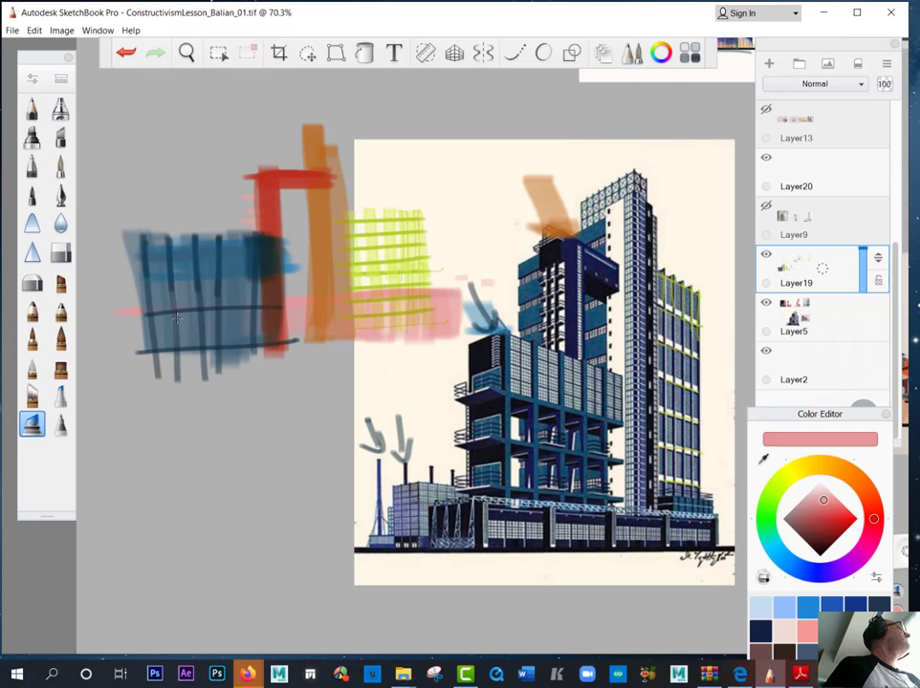
click(831, 508)
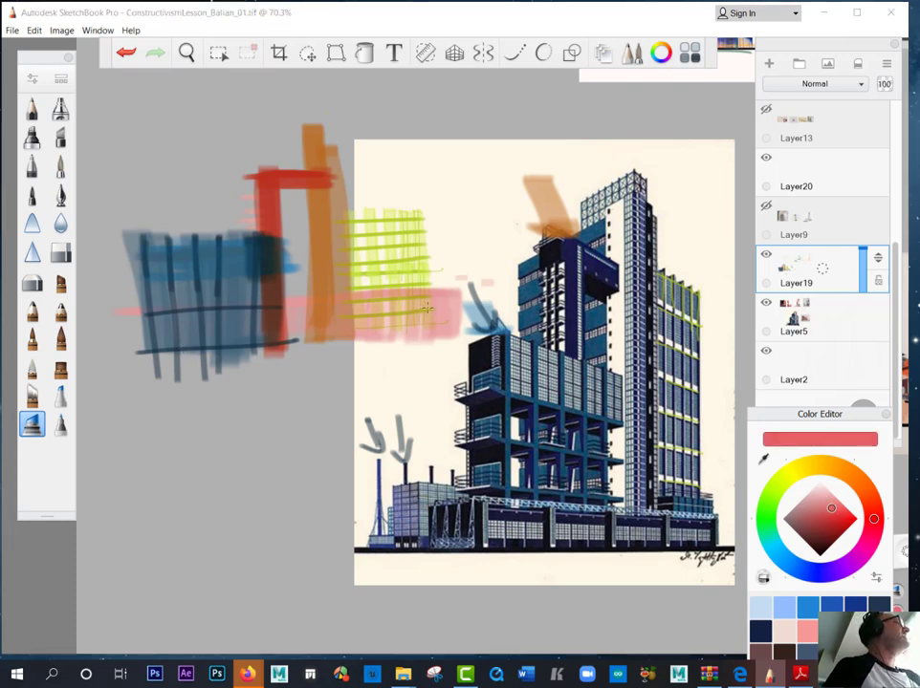
mouse_move(460, 298)
mouse_down()
mouse_move(115, 320)
mouse_move(411, 311)
mouse_move(287, 314)
mouse_up()
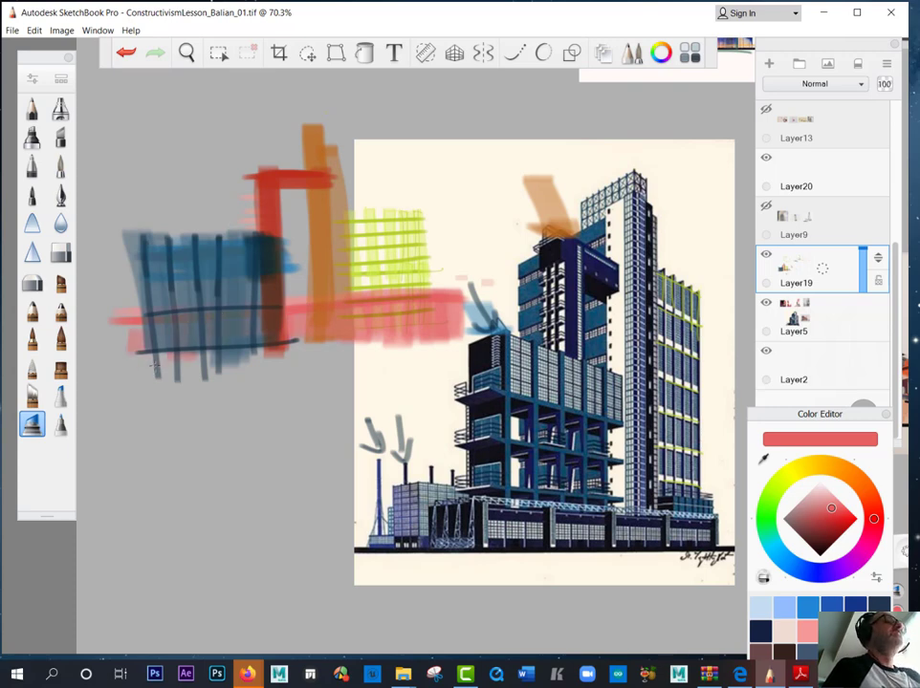
Step: Cover the red band across the diagram with light pink, using the Standard Paintbrush at size 33.1 and 74% opacity
click(827, 496)
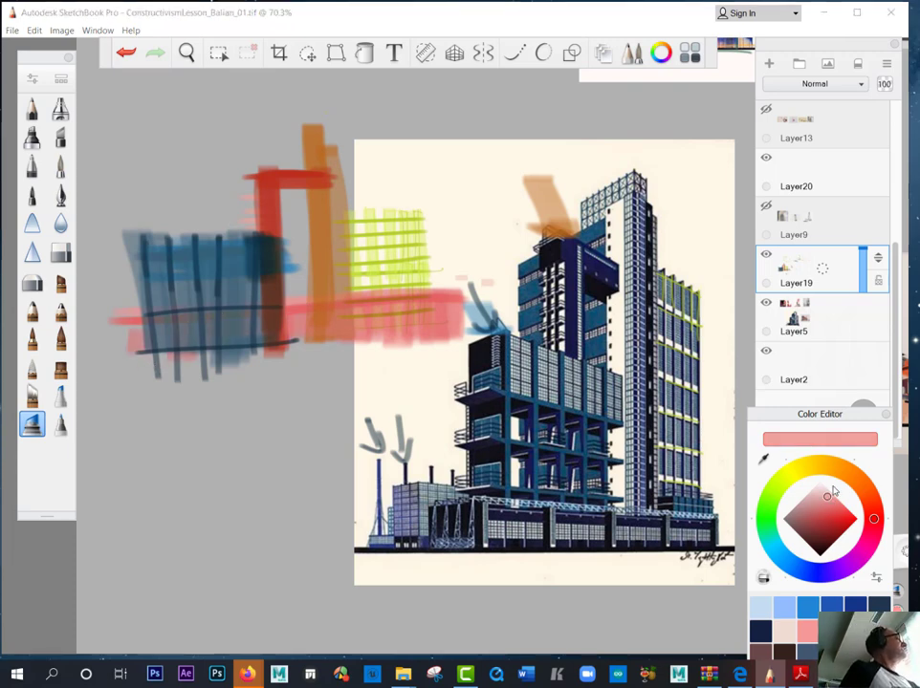
click(60, 166)
click(60, 166)
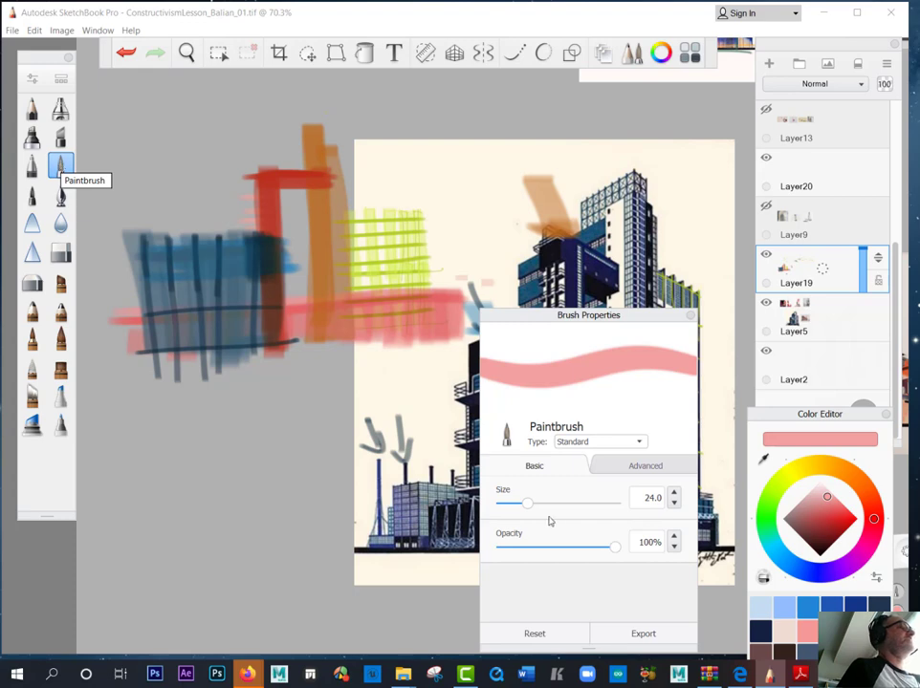
drag(527, 504, 538, 505)
mouse_move(384, 301)
mouse_down()
mouse_move(385, 310)
mouse_move(445, 318)
mouse_up()
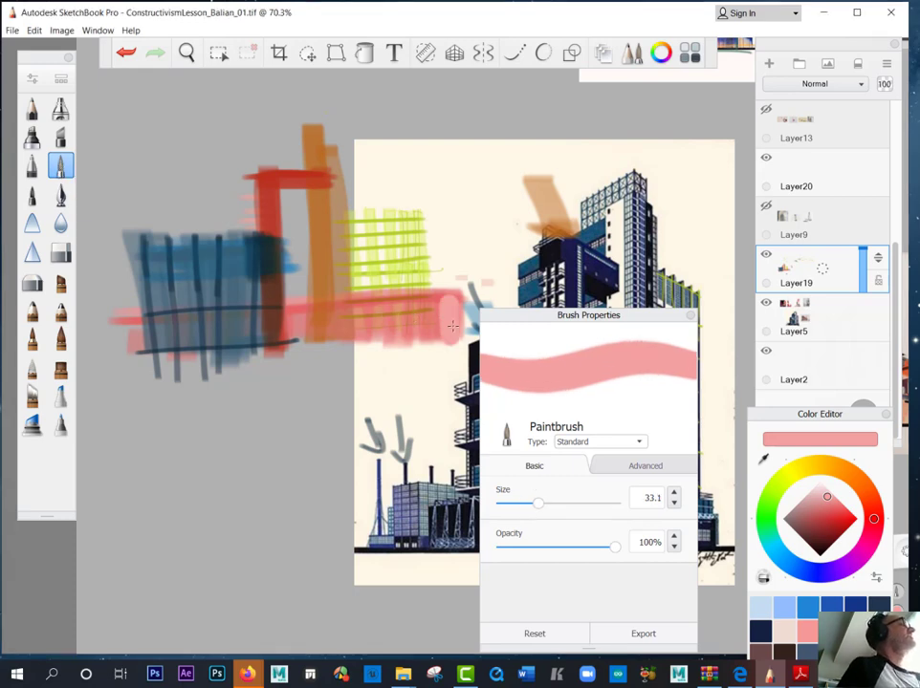
drag(612, 553, 593, 547)
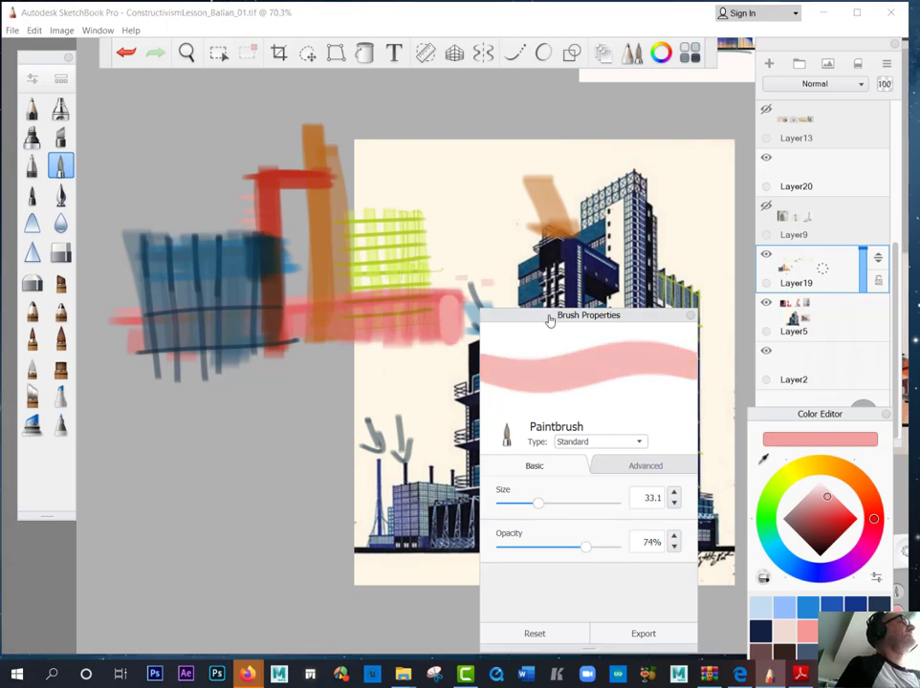
click(690, 314)
mouse_move(448, 312)
mouse_down()
mouse_move(446, 341)
mouse_move(397, 308)
mouse_move(151, 314)
mouse_move(275, 337)
mouse_move(118, 353)
mouse_move(149, 327)
mouse_move(131, 308)
mouse_move(119, 320)
mouse_move(112, 315)
mouse_move(141, 340)
mouse_up()
Step: Mark both ends of the building's low base with stepped light pink strokes, and fill the streaks left in the diagram's pink band
mouse_move(462, 498)
mouse_down()
mouse_move(506, 507)
mouse_move(478, 560)
mouse_up()
drag(488, 507, 502, 465)
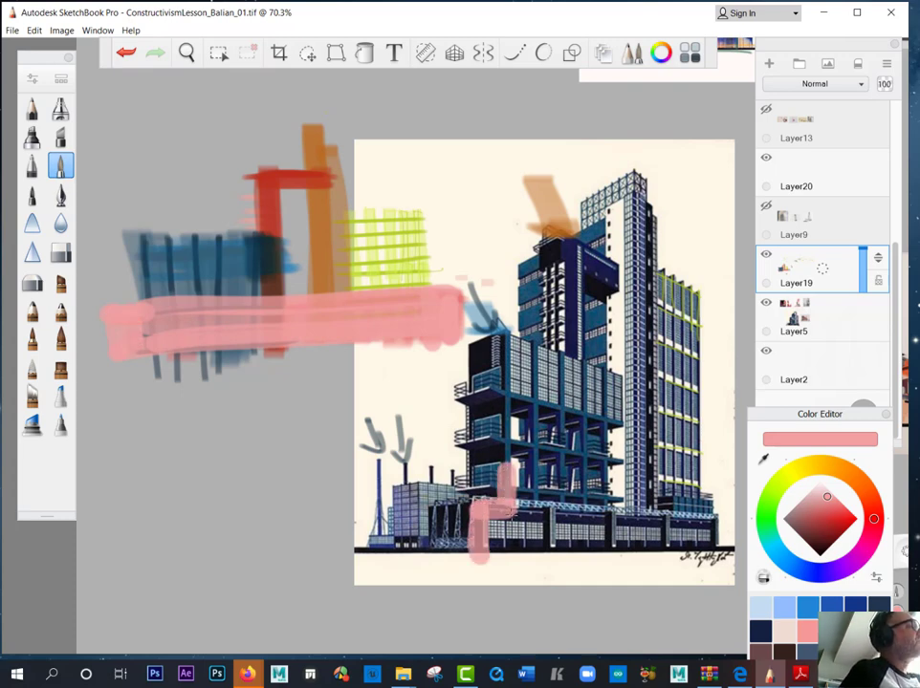
mouse_move(714, 524)
mouse_down()
mouse_move(695, 524)
mouse_move(716, 553)
mouse_up()
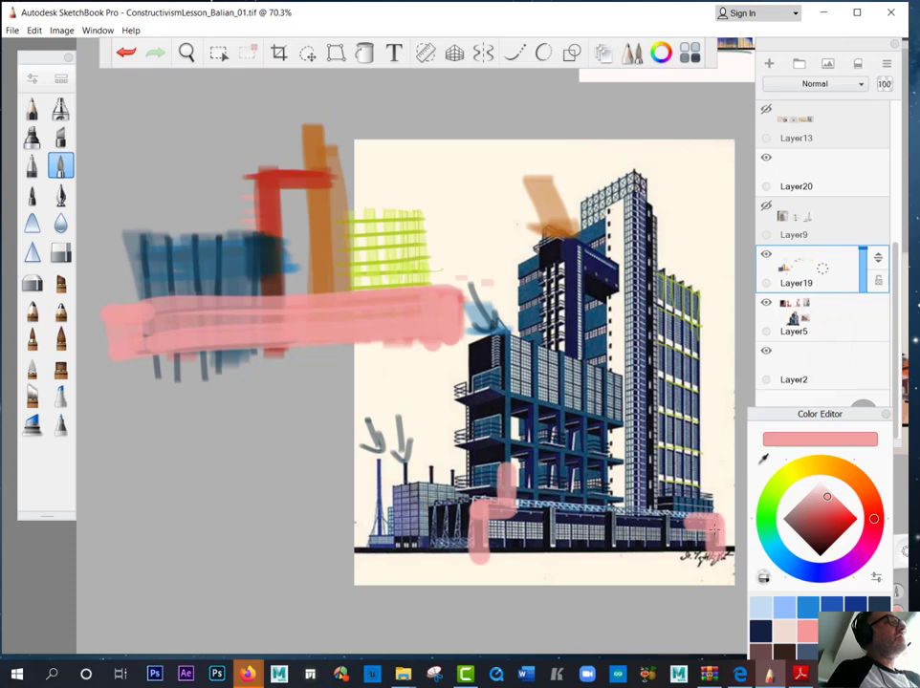
drag(693, 443, 689, 526)
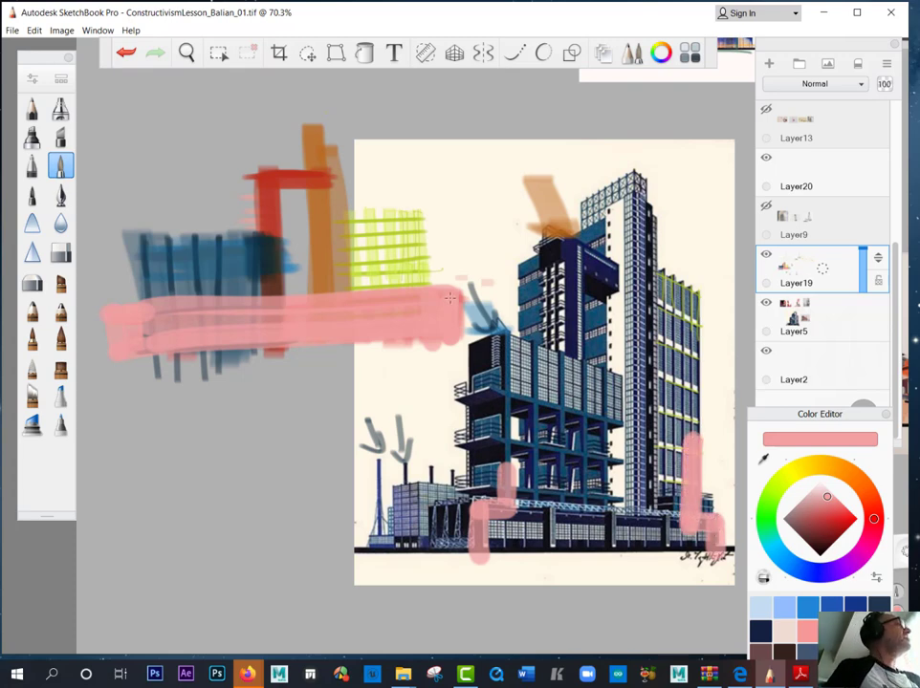
mouse_move(450, 301)
mouse_down()
mouse_move(124, 326)
mouse_move(136, 323)
mouse_up()
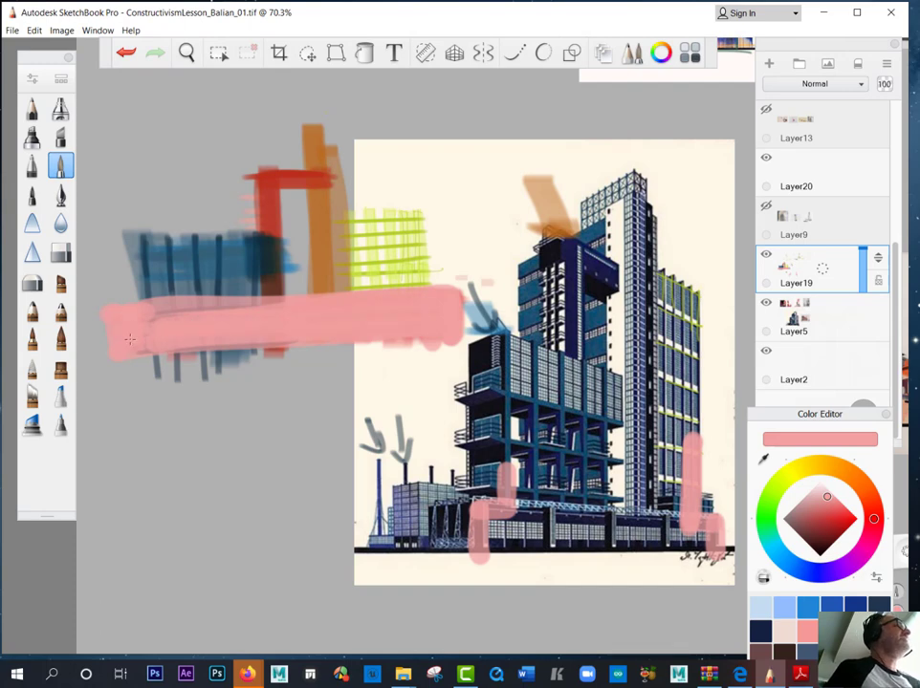
Step: Divide the pink band with six short, spaced vertical strokes in a darker red at brush size 18.1
click(831, 514)
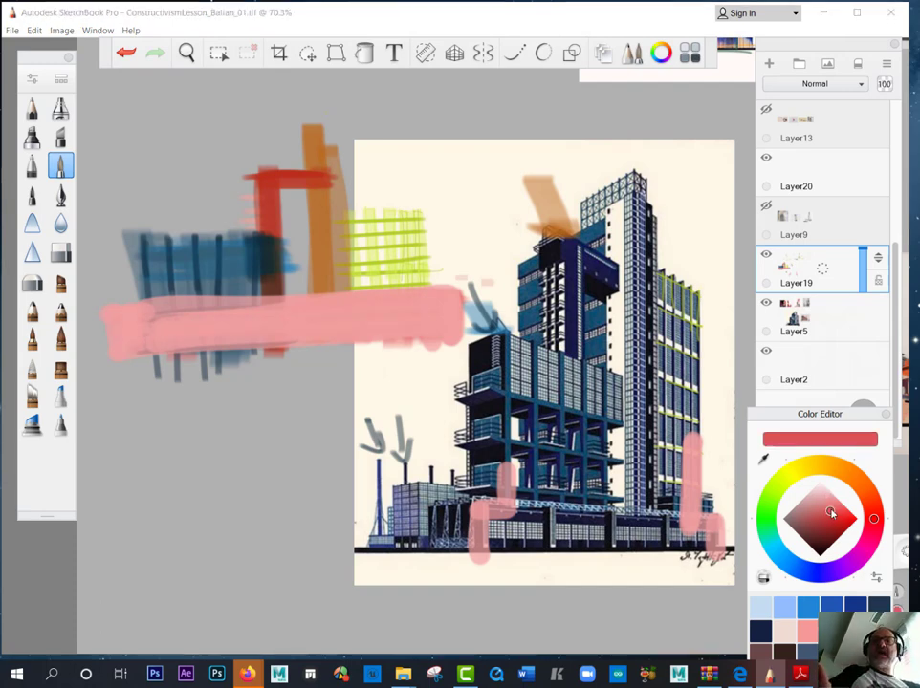
key(bracketleft)
key(bracketleft)
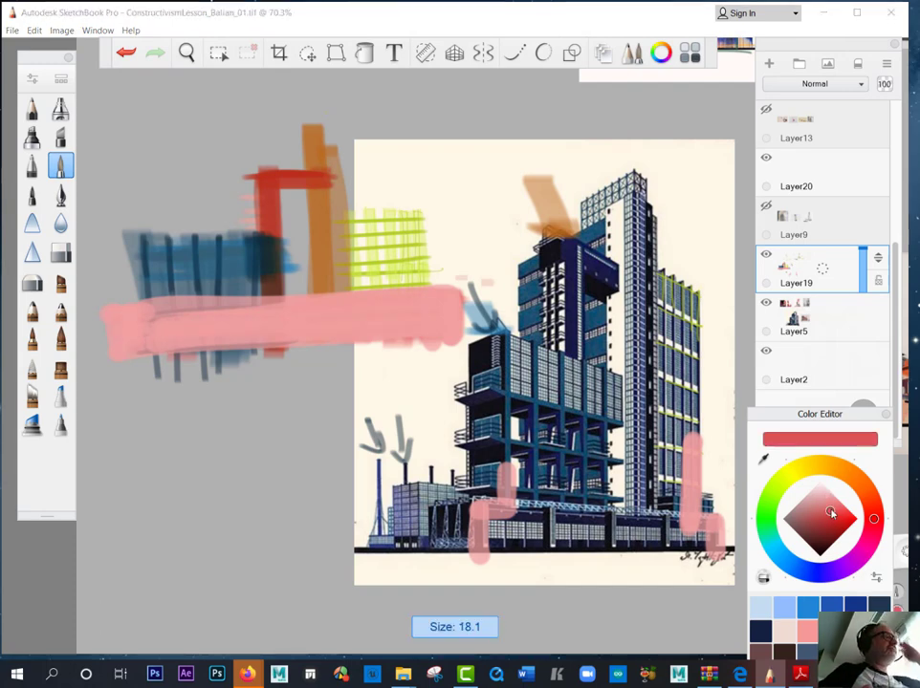
drag(452, 288, 453, 350)
drag(391, 289, 391, 346)
drag(323, 291, 324, 342)
drag(238, 298, 238, 349)
drag(122, 306, 121, 358)
drag(181, 303, 184, 359)
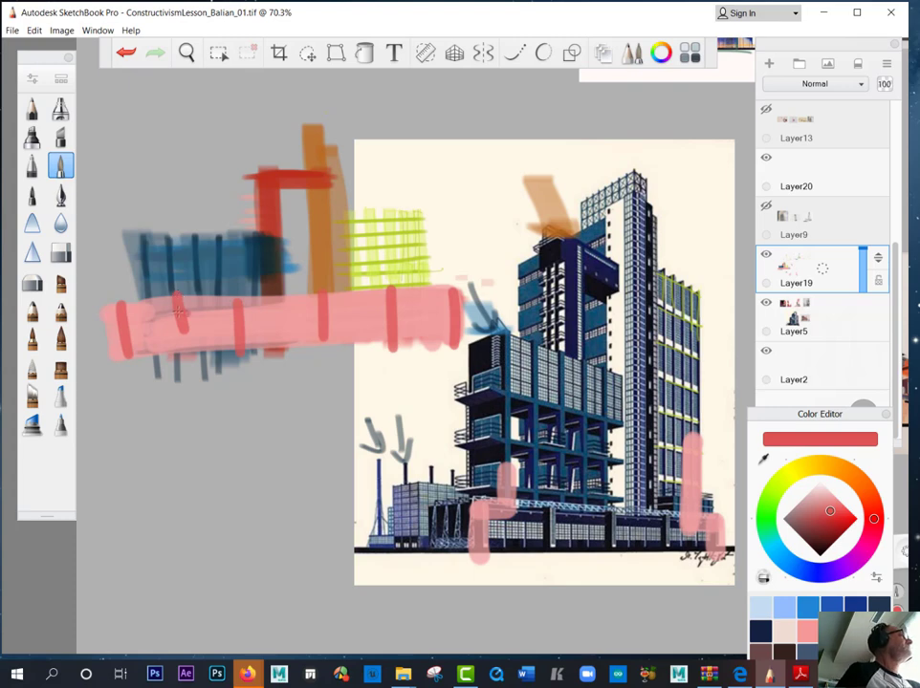